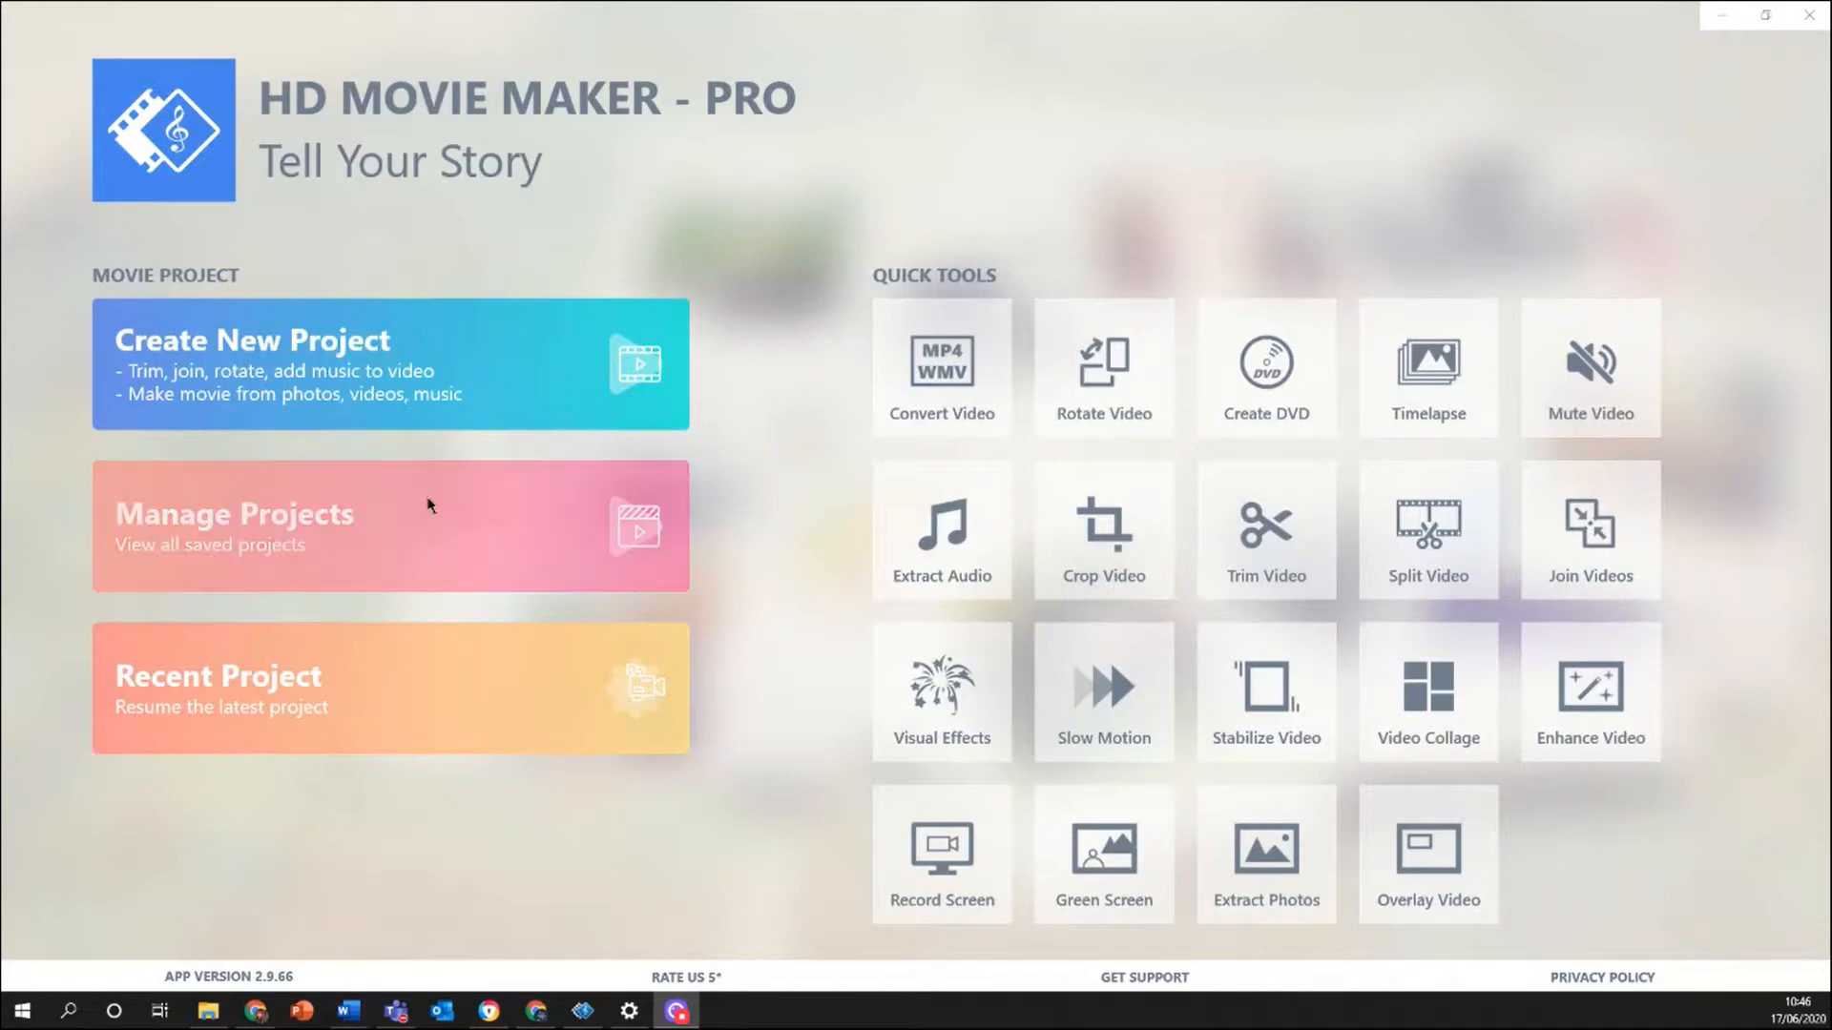
# Open the saved project Ancestry Video 1.
pyautogui.click(431, 550)
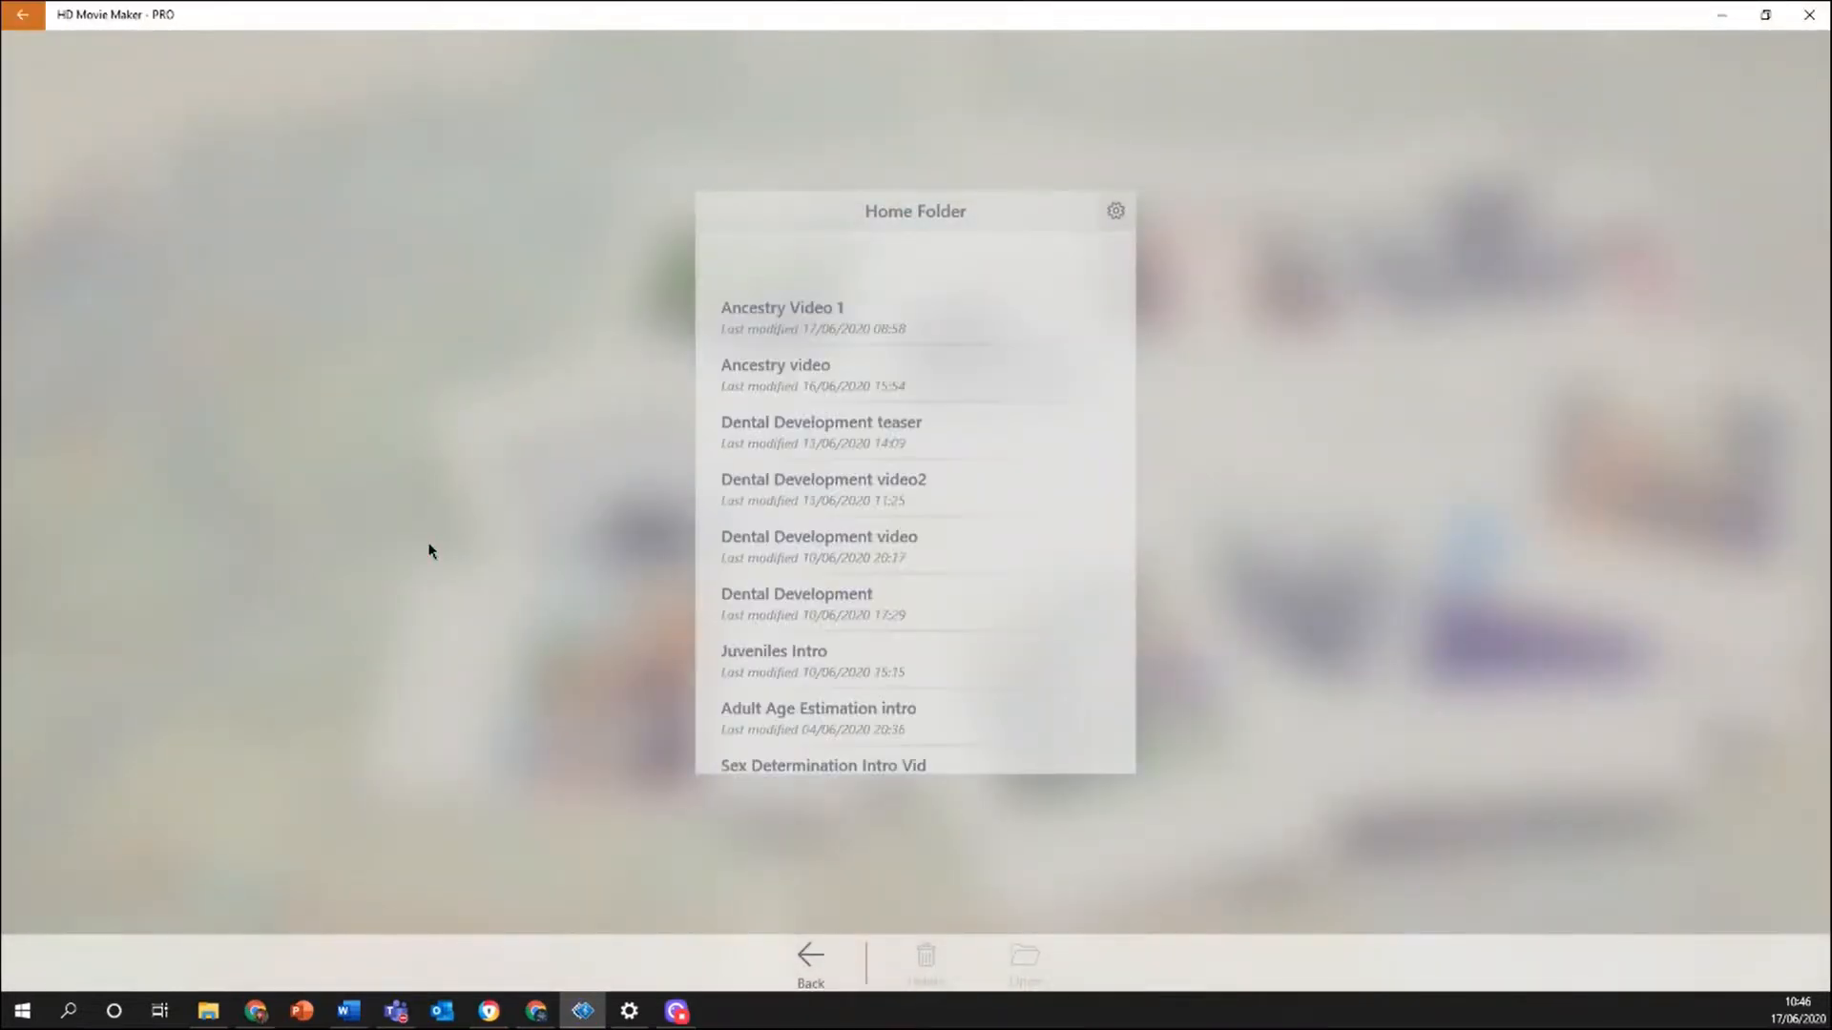
pyautogui.click(806, 324)
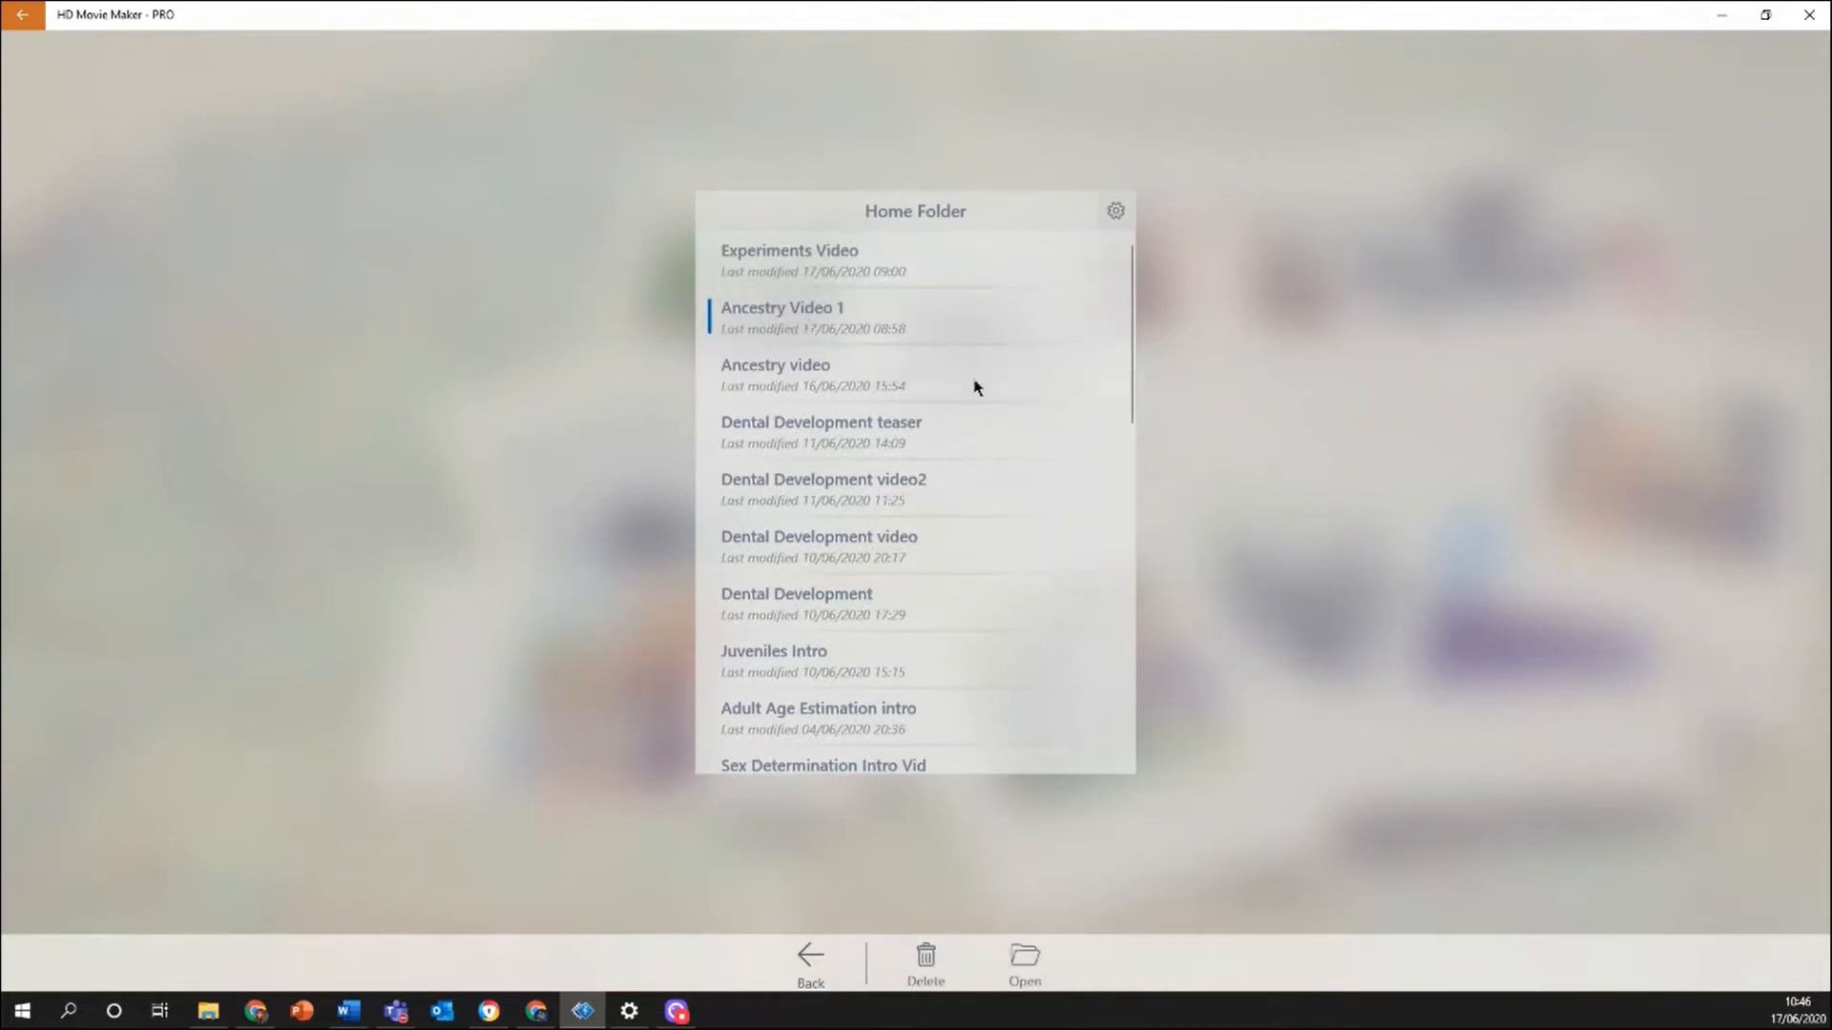
pyautogui.click(1024, 954)
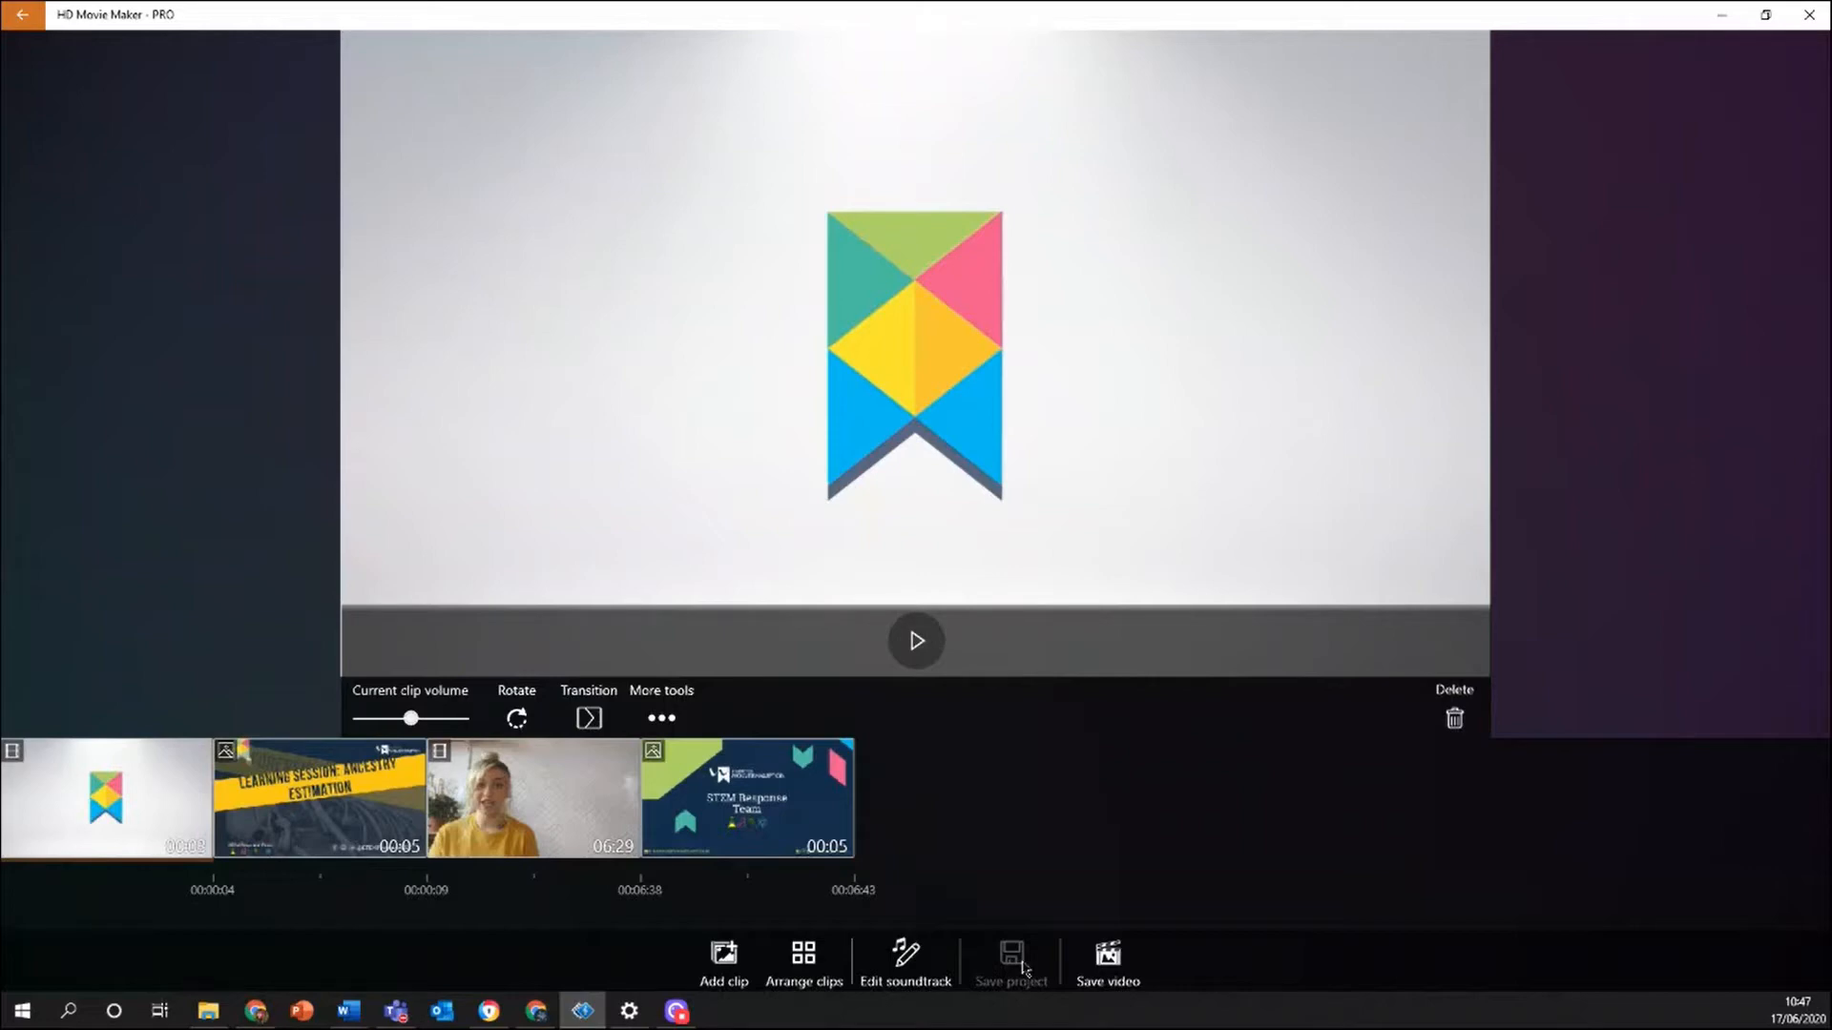
# Open the 06:29 presenter clip for editing, pause its preview and bring up the photo overlay options.
pyautogui.click(603, 807)
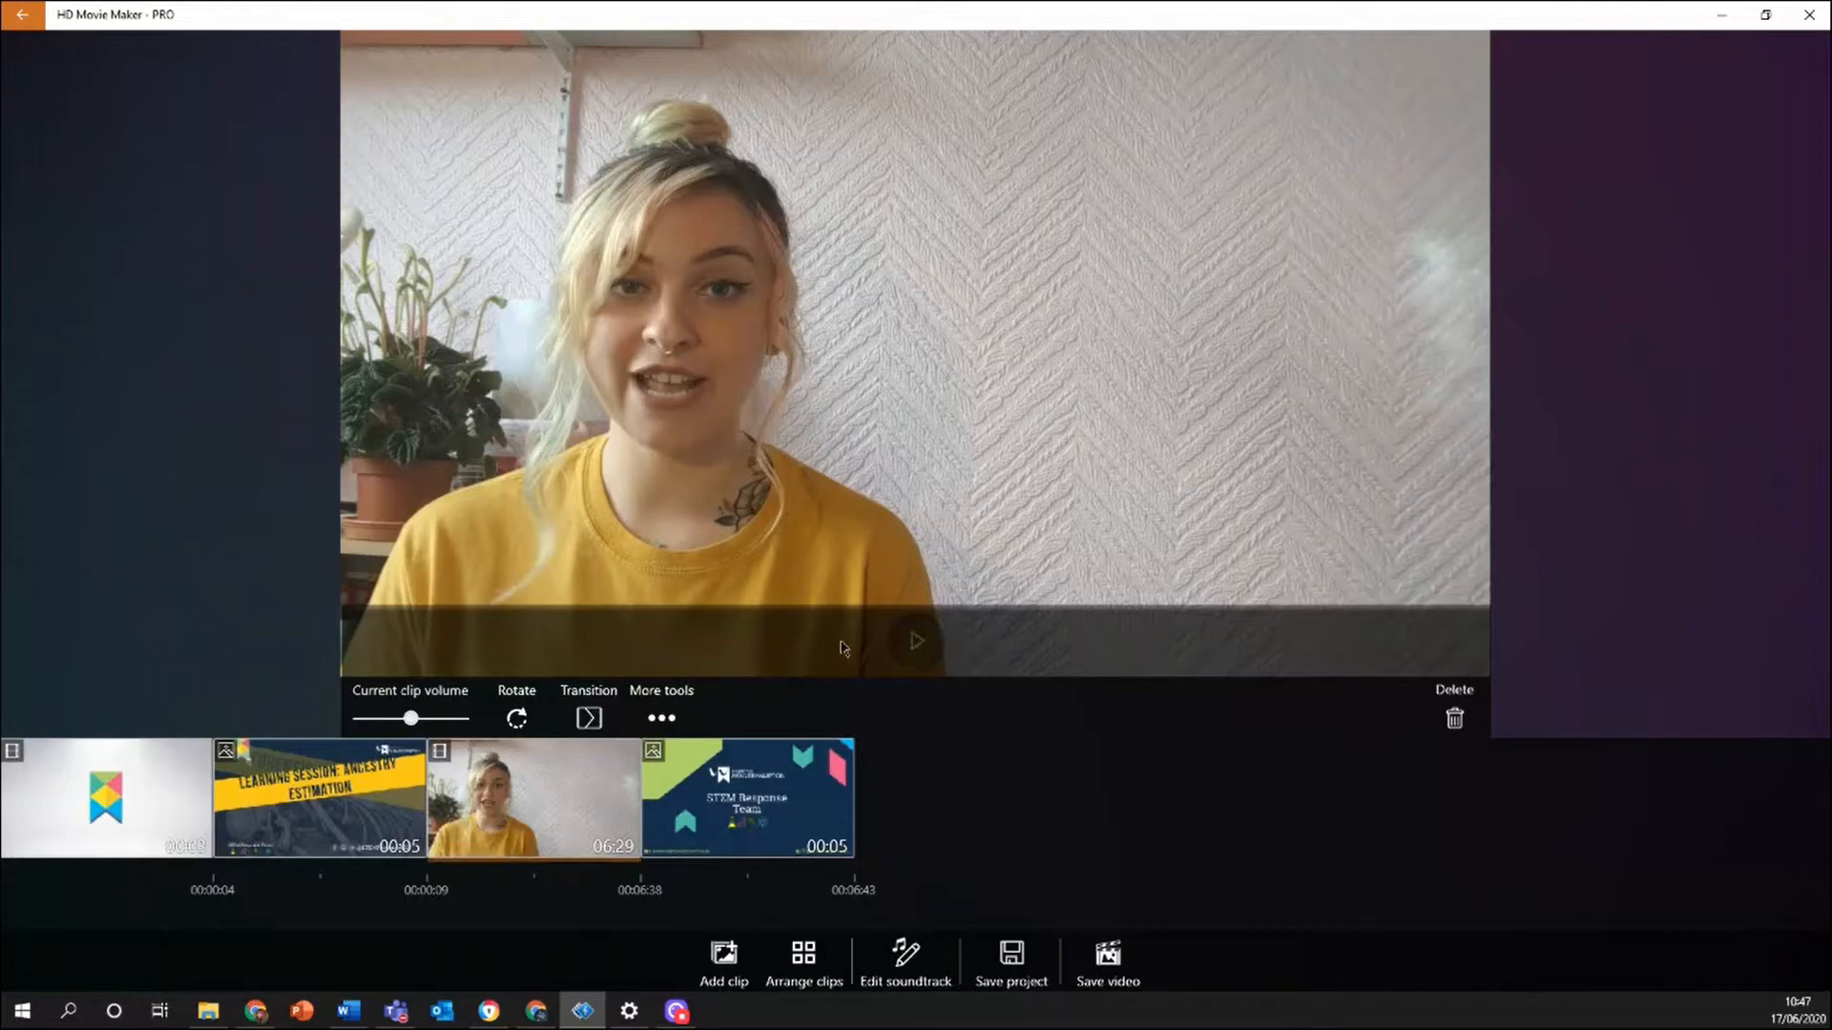
pyautogui.click(681, 710)
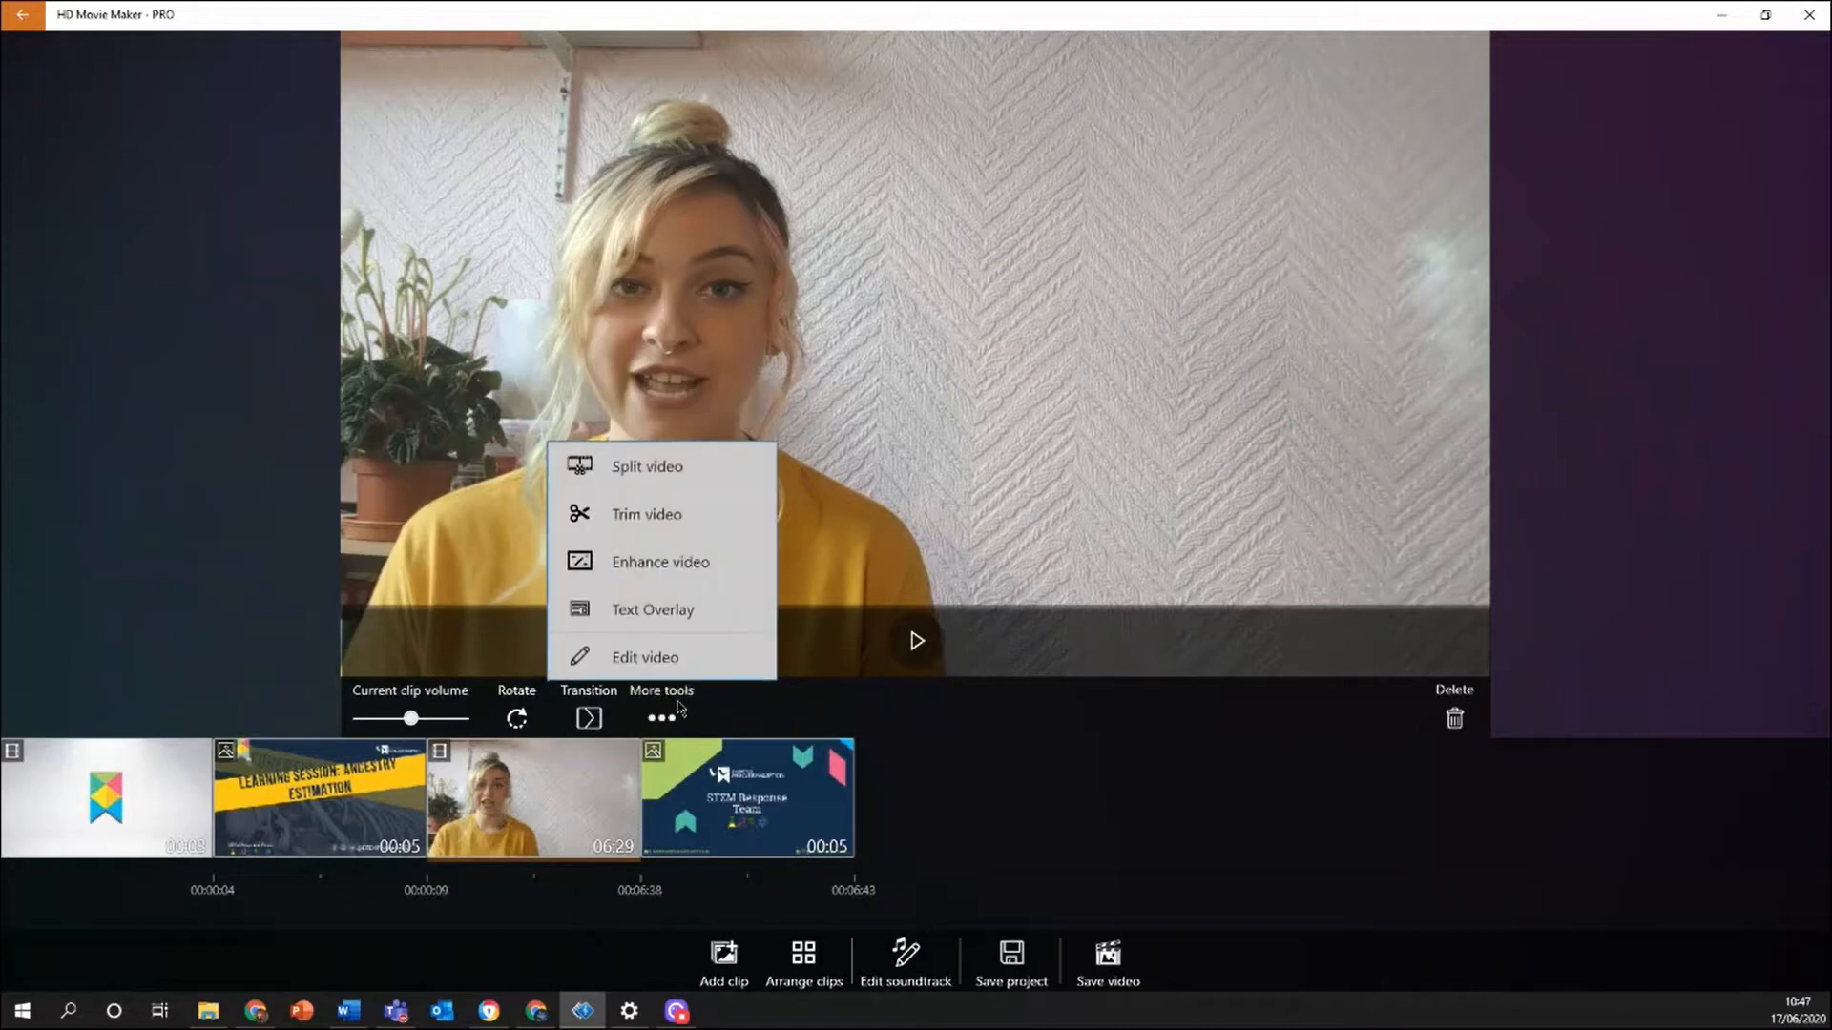
pyautogui.click(647, 661)
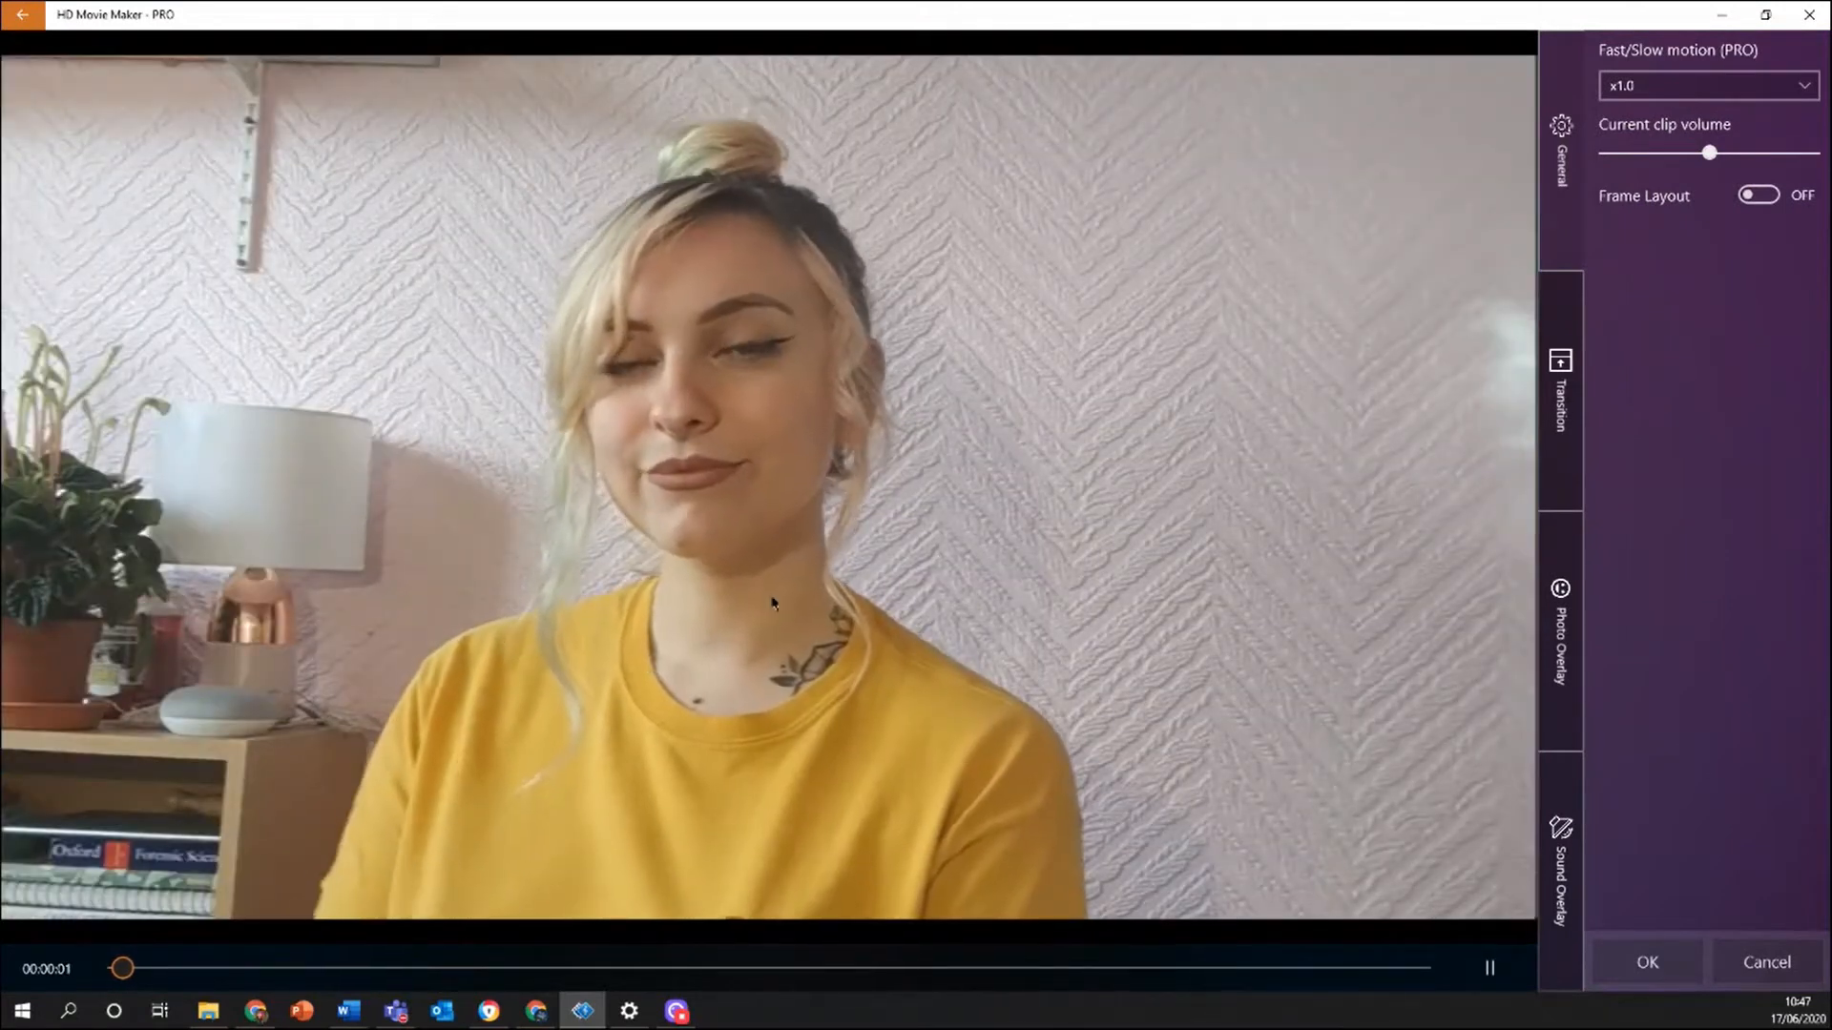
pyautogui.click(1488, 969)
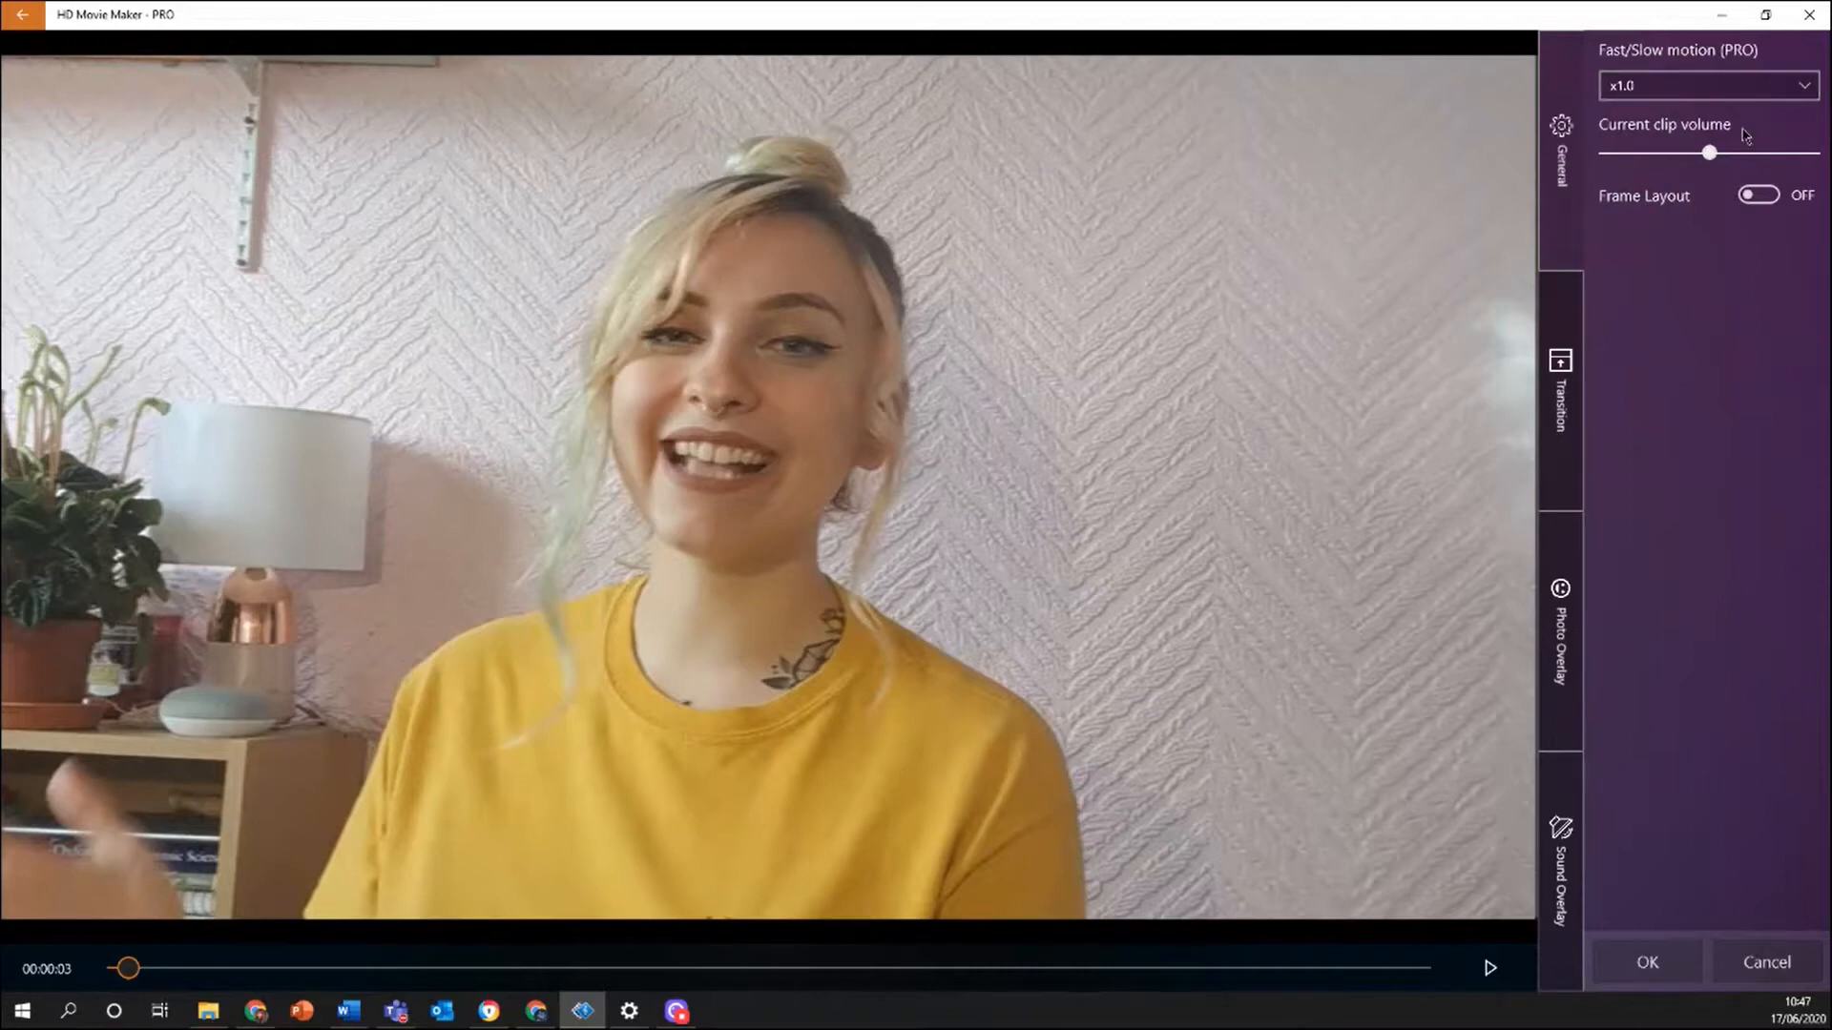
pyautogui.click(1565, 402)
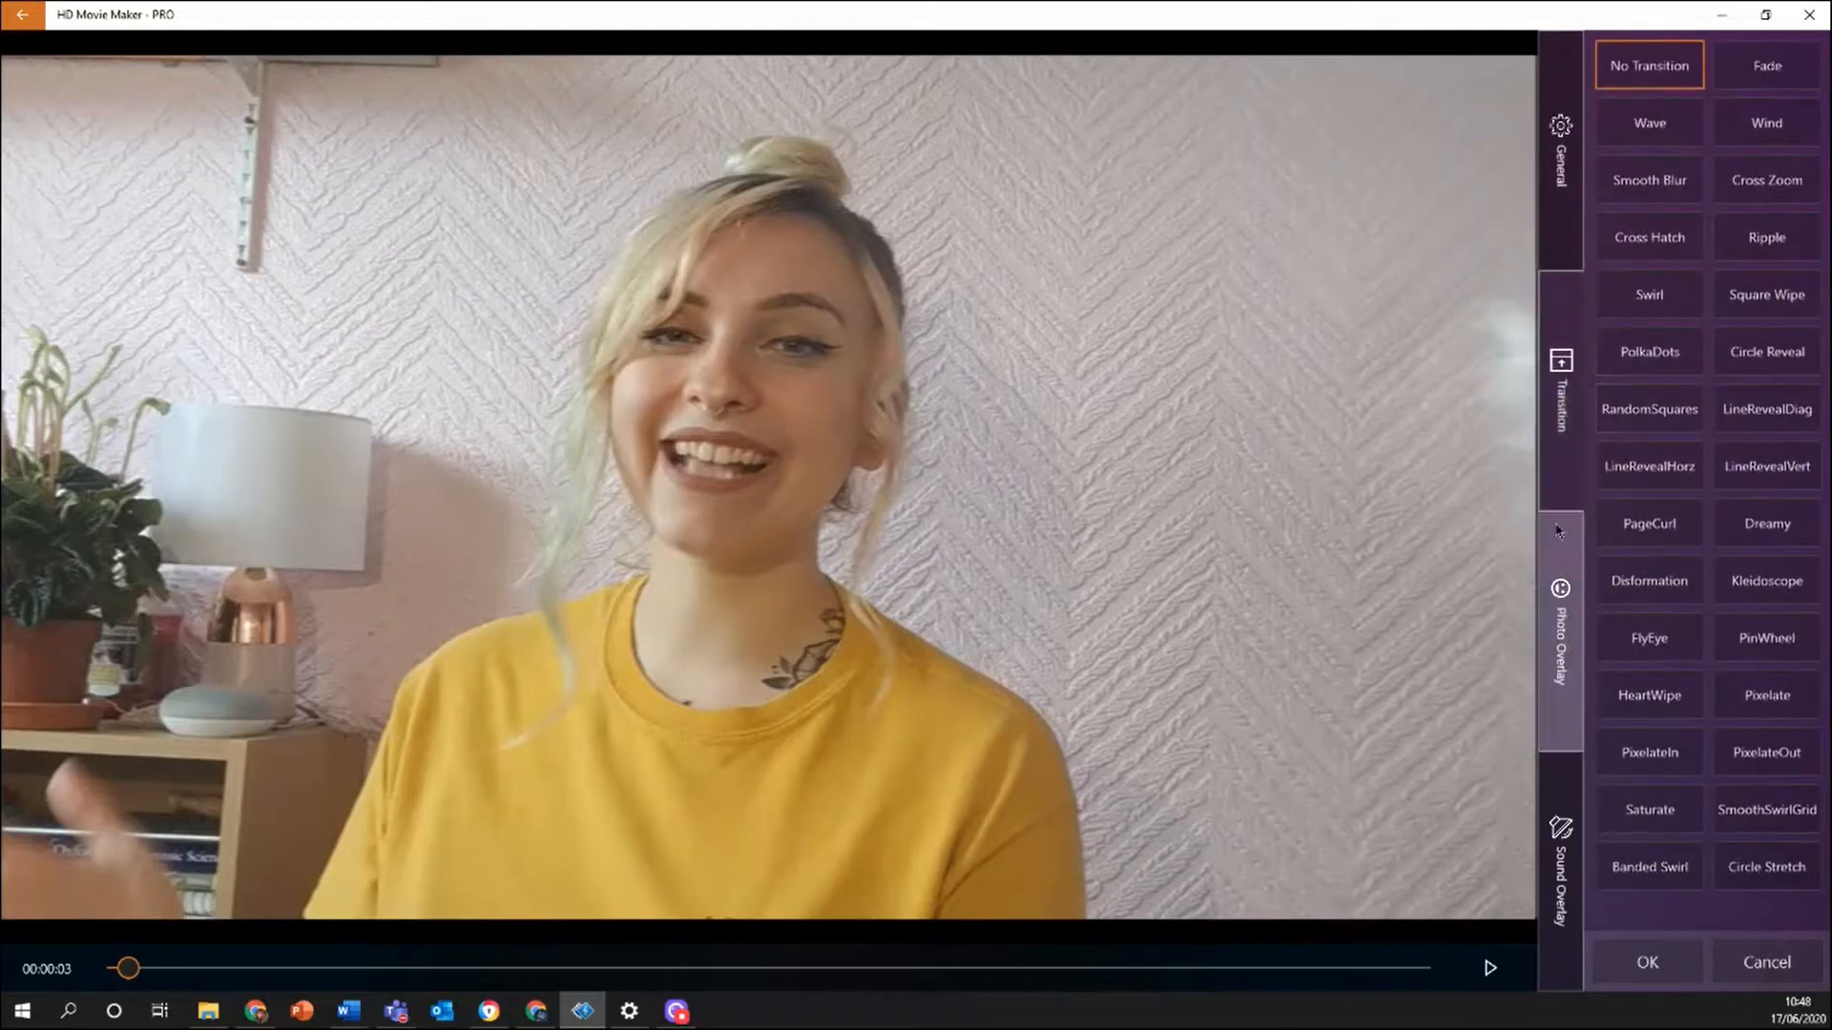
pyautogui.click(1558, 556)
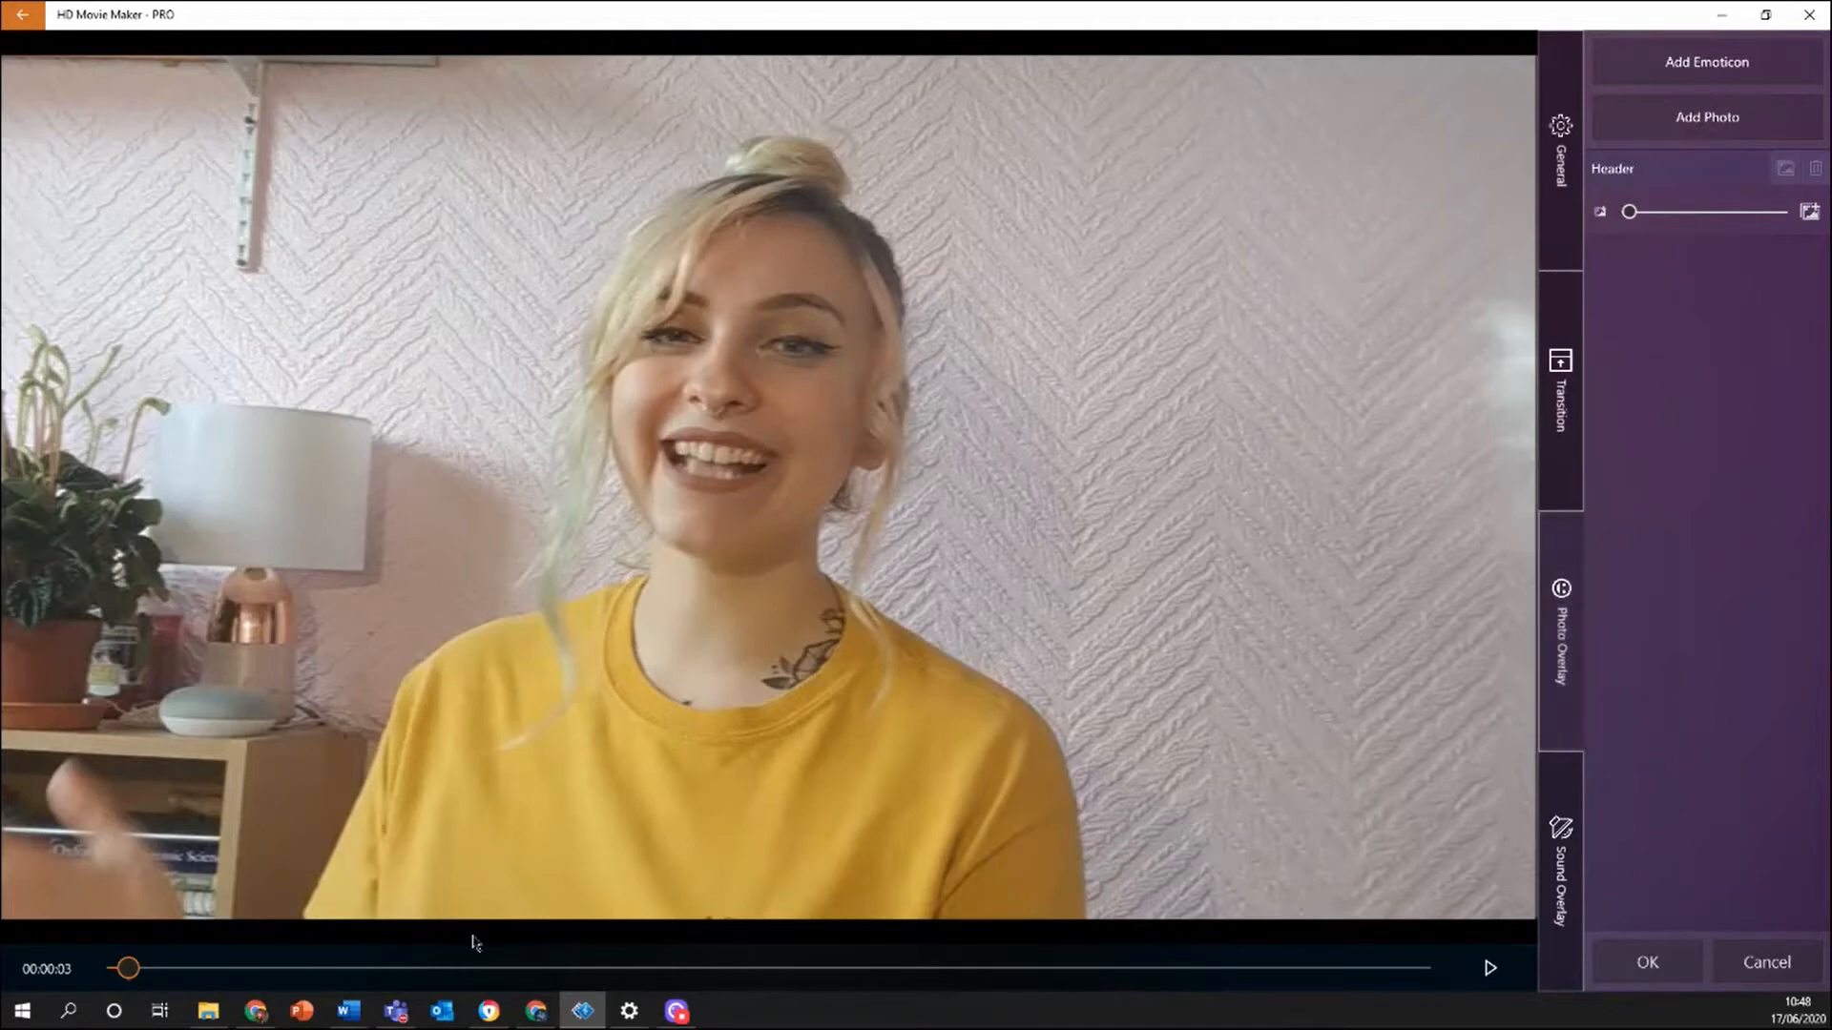
# Add the "all skulls - FRONT" picture as a photo overlay starting at 00:02:20 in the clip.
pyautogui.moveTo(138, 973); pyautogui.dragTo(594, 1009)
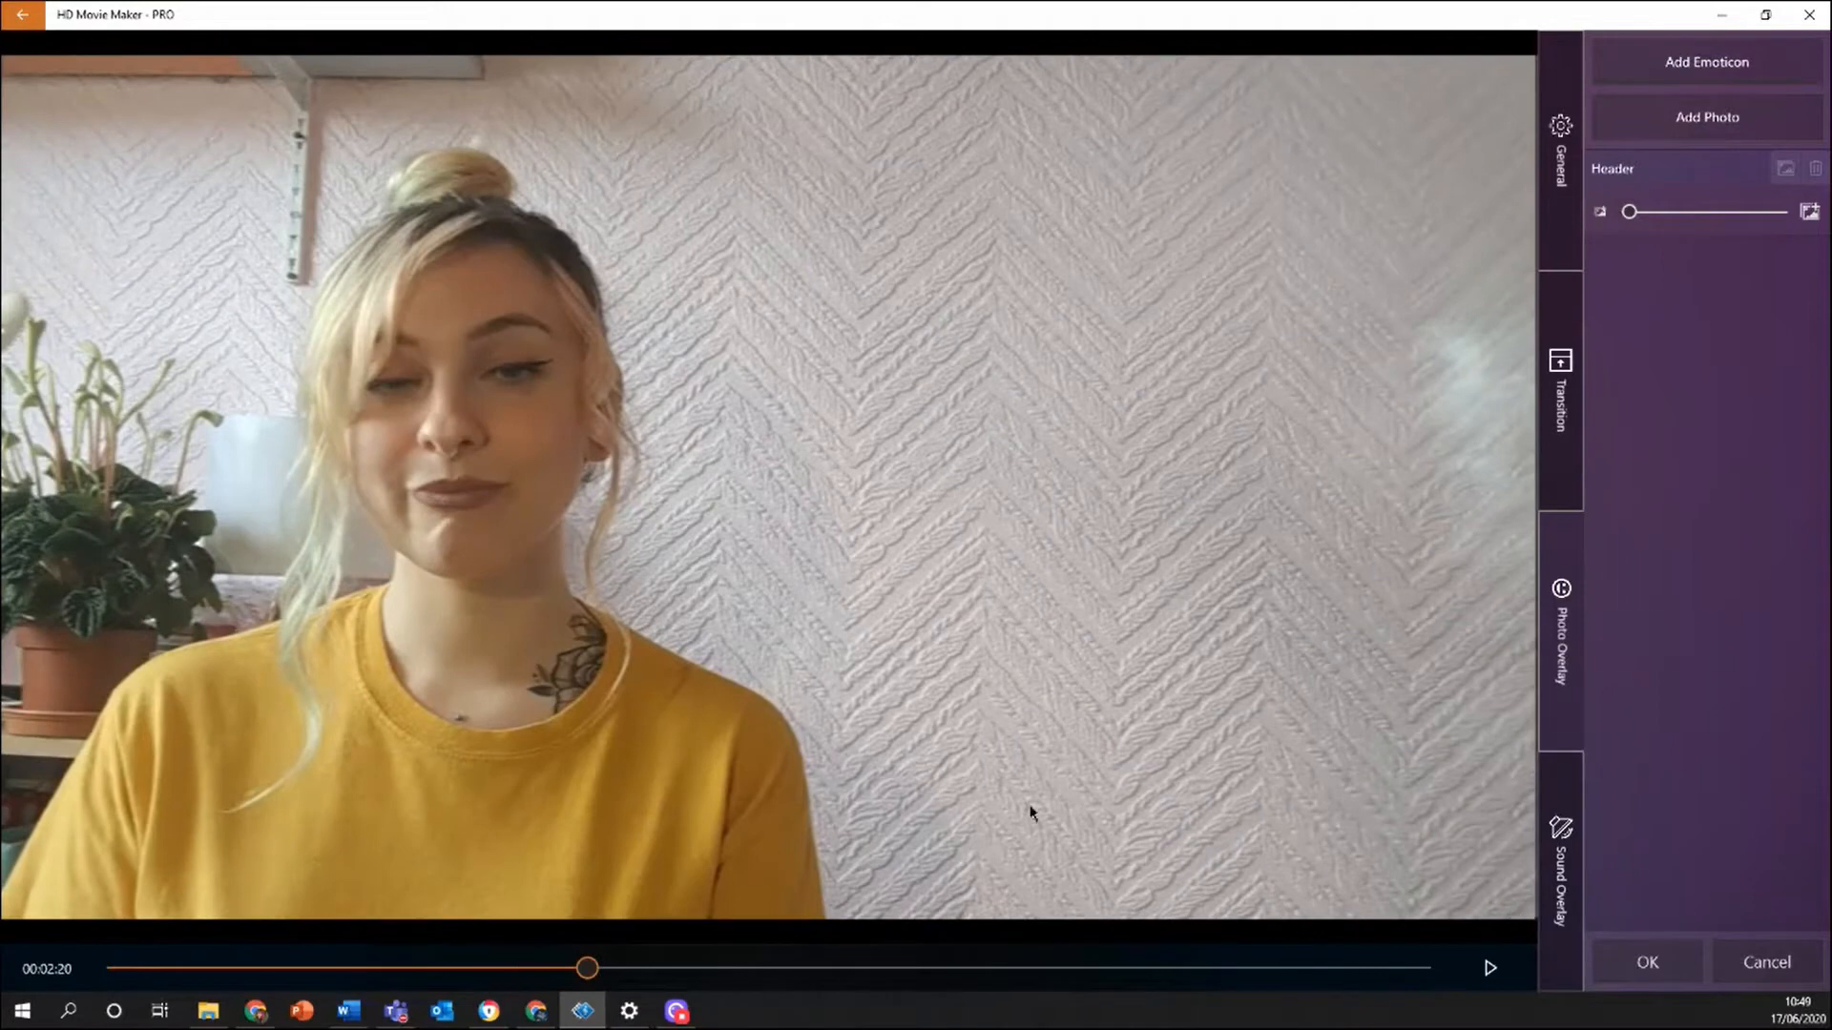
pyautogui.click(1748, 133)
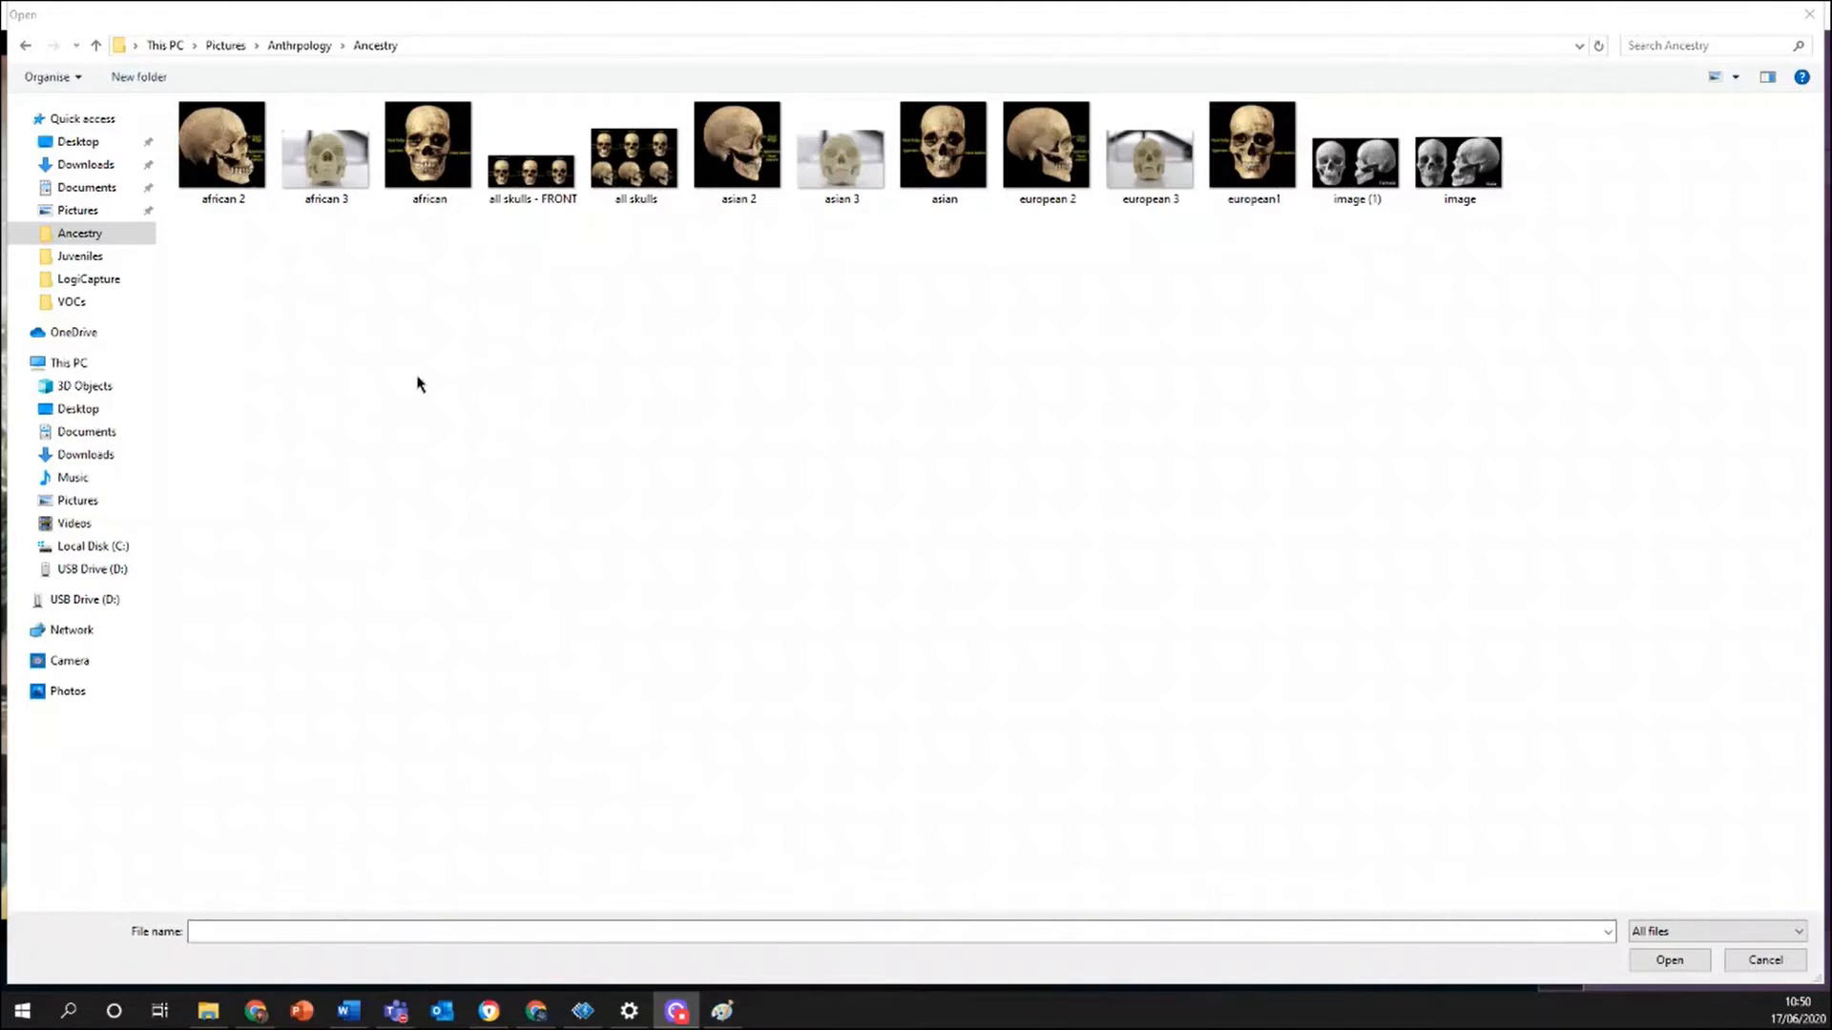
pyautogui.doubleClick(532, 198)
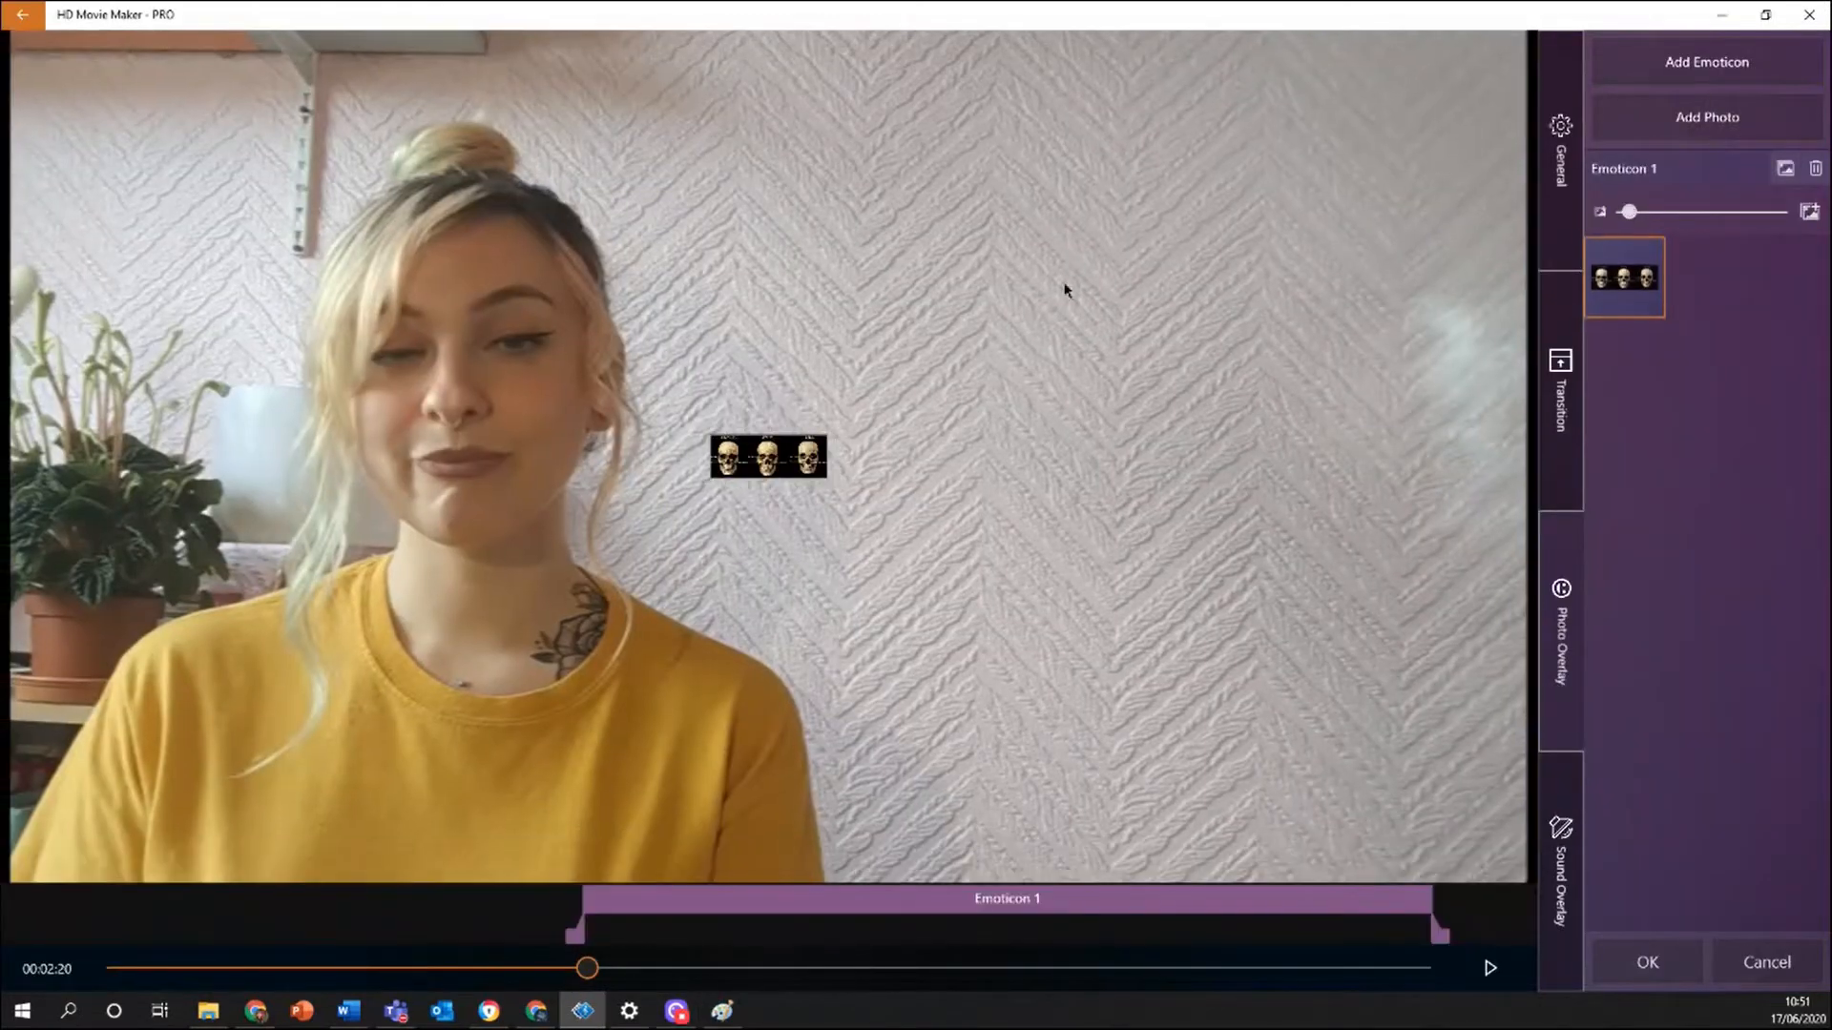
# Enlarge the three-skull overlay and place it on the empty wall beside the presenter.
pyautogui.moveTo(812, 466); pyautogui.dragTo(1021, 425)
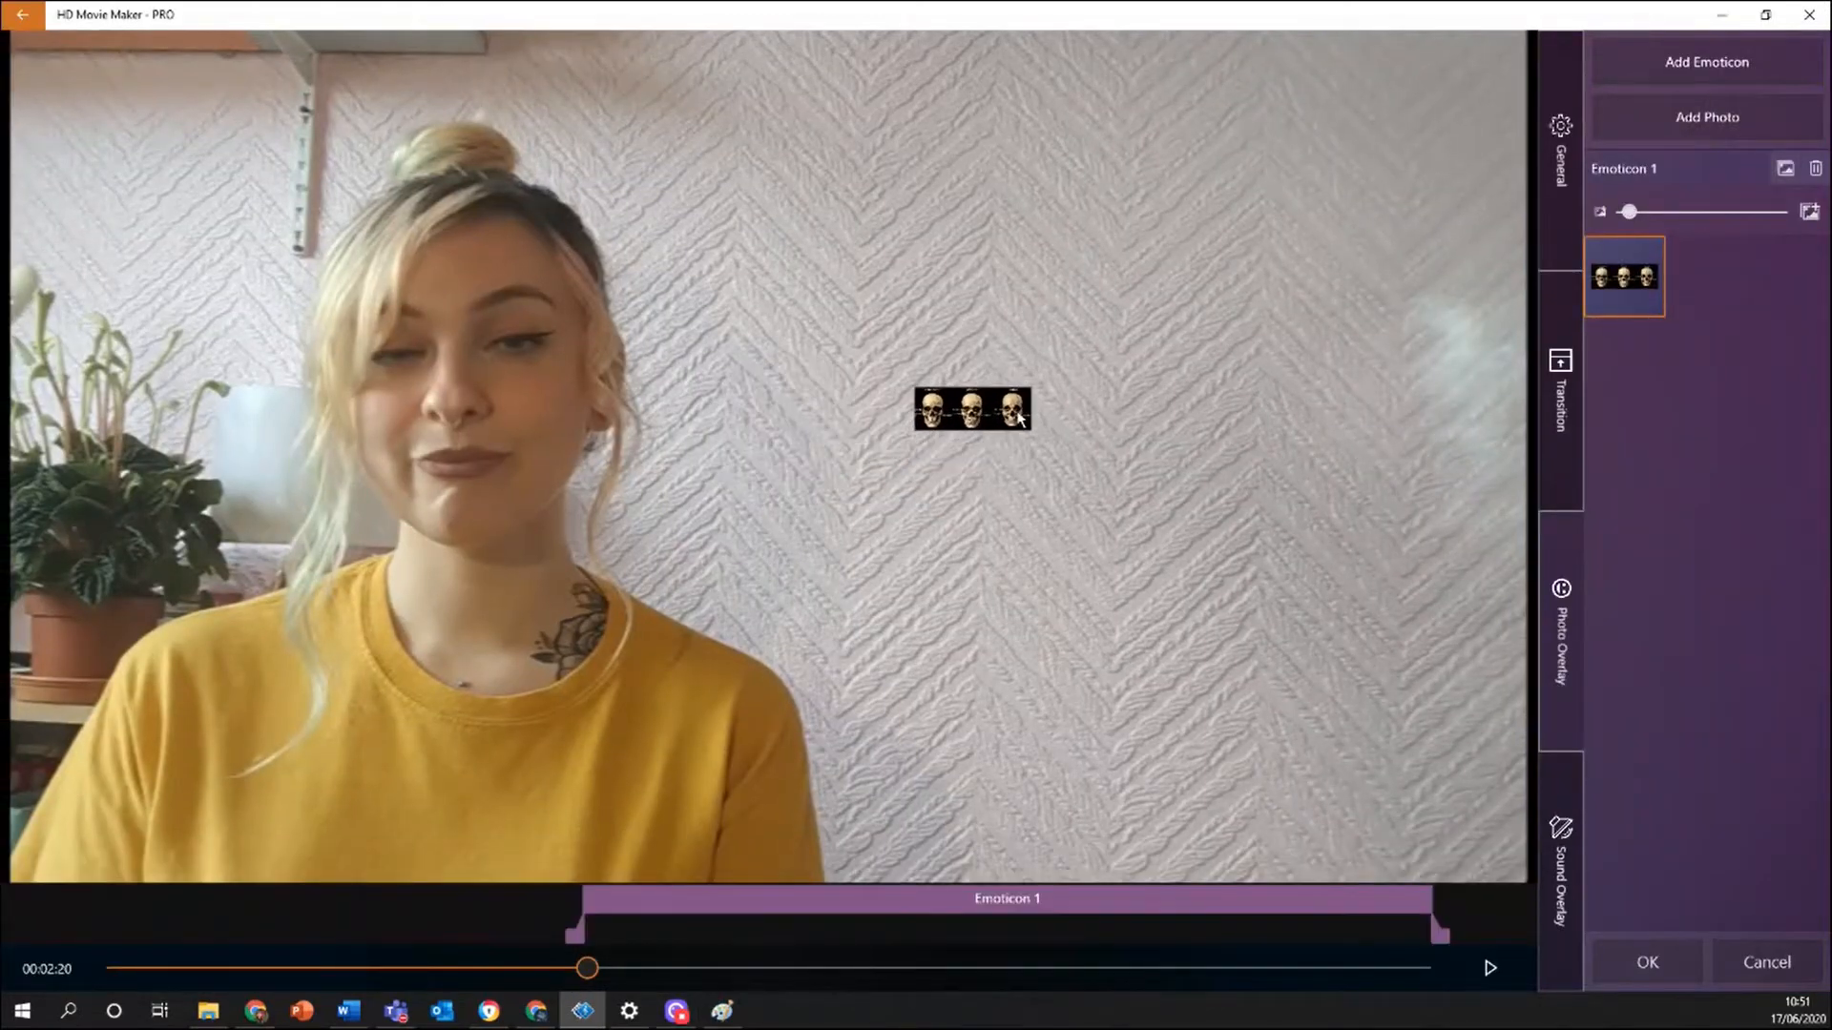
pyautogui.moveTo(1630, 214); pyautogui.dragTo(1667, 217)
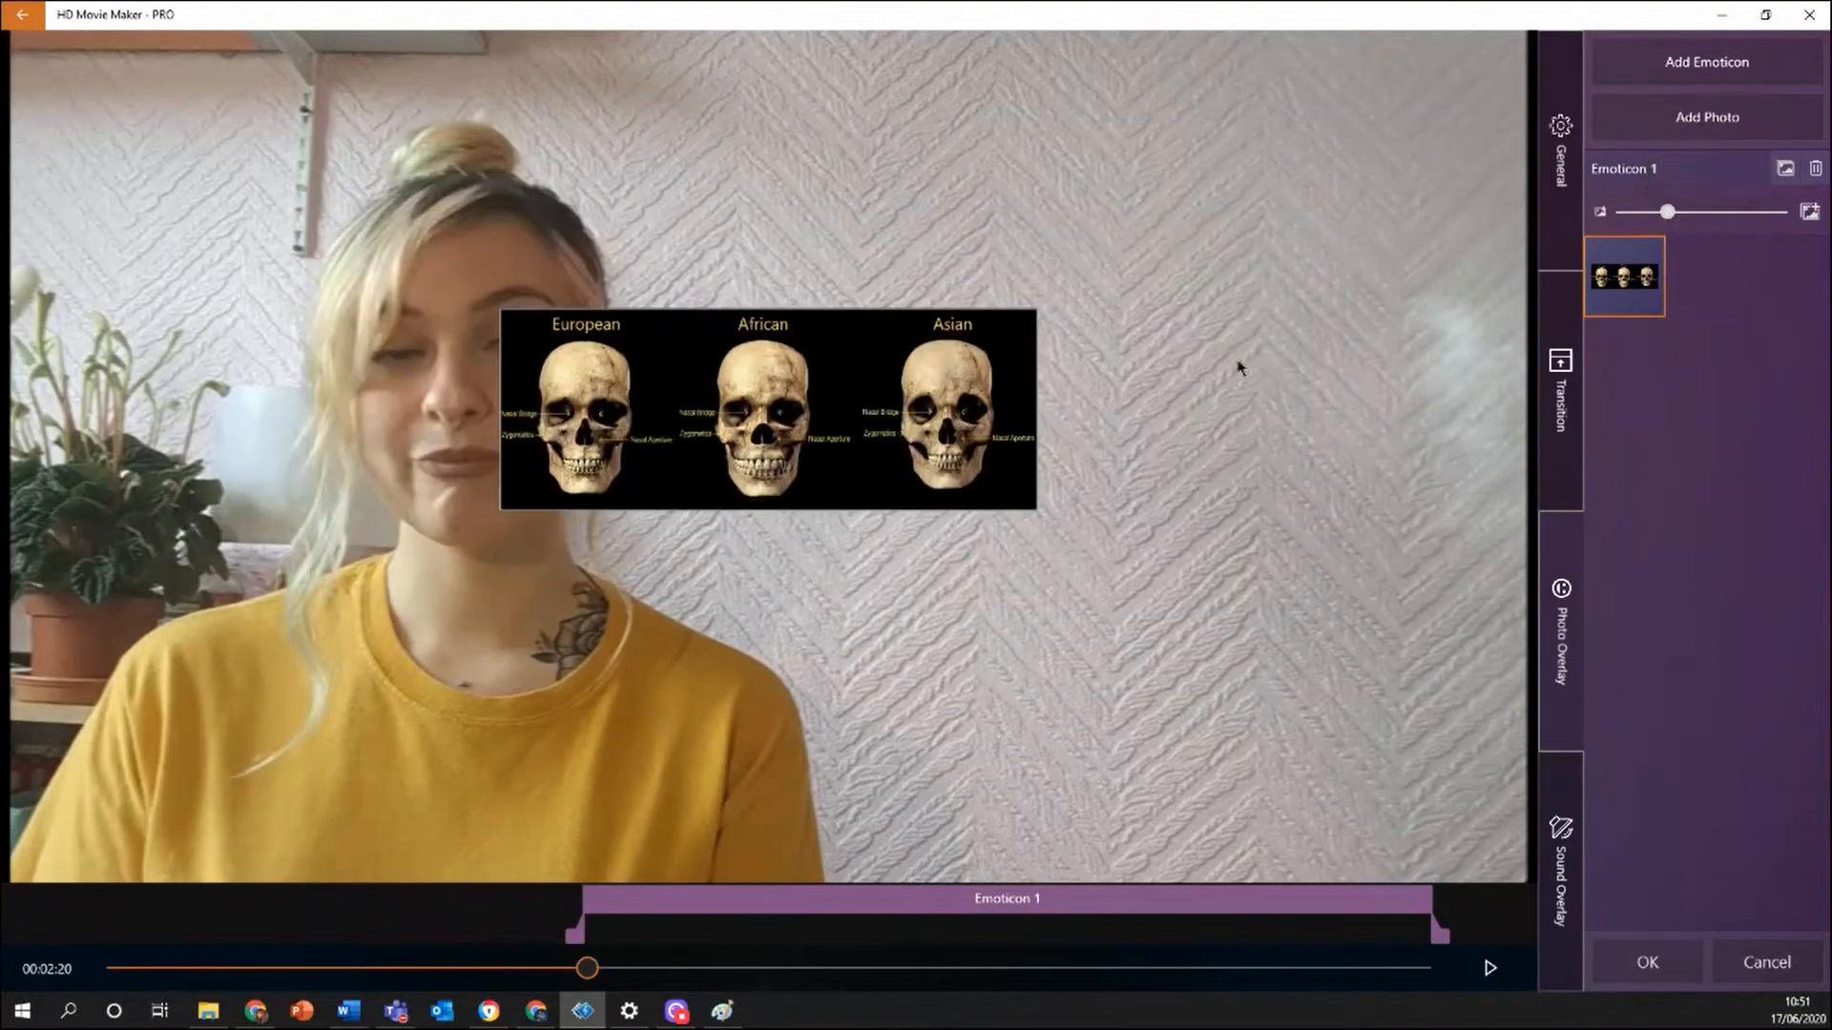
pyautogui.moveTo(892, 390); pyautogui.dragTo(1198, 409)
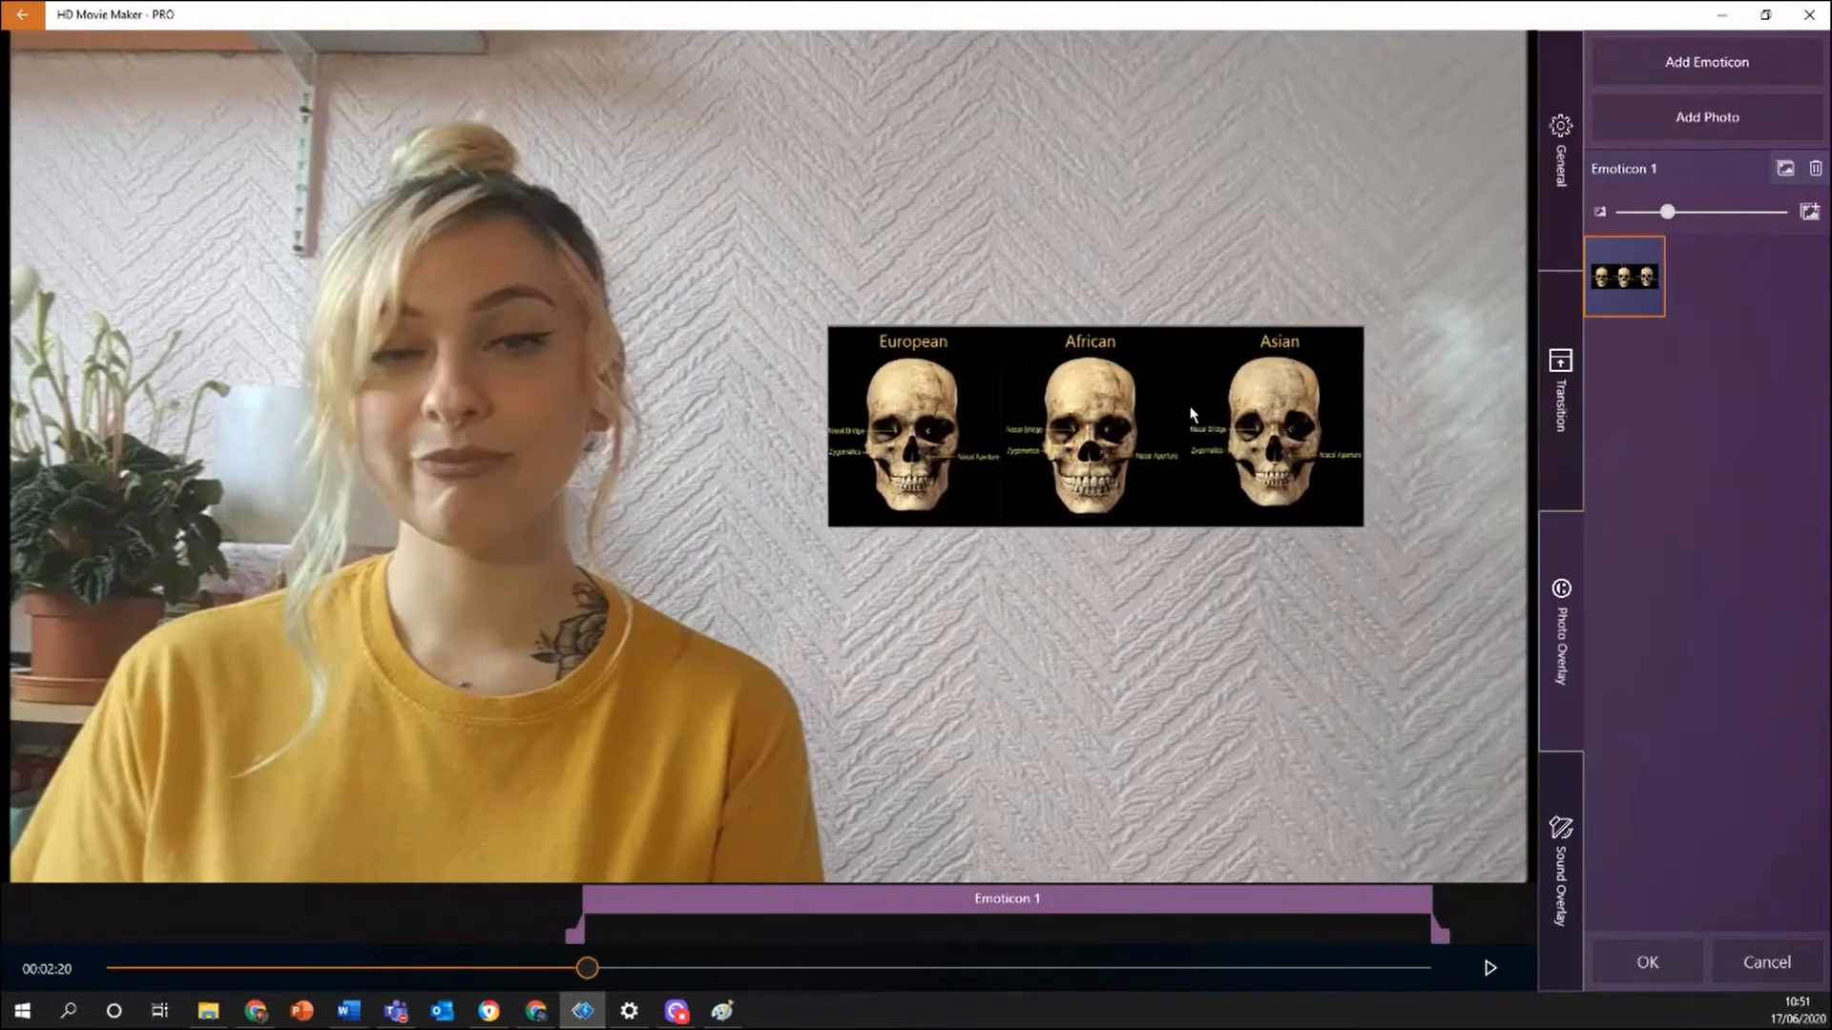
pyautogui.click(1705, 212)
pyautogui.moveTo(1706, 213); pyautogui.dragTo(1694, 213)
pyautogui.moveTo(1284, 378); pyautogui.dragTo(1304, 372)
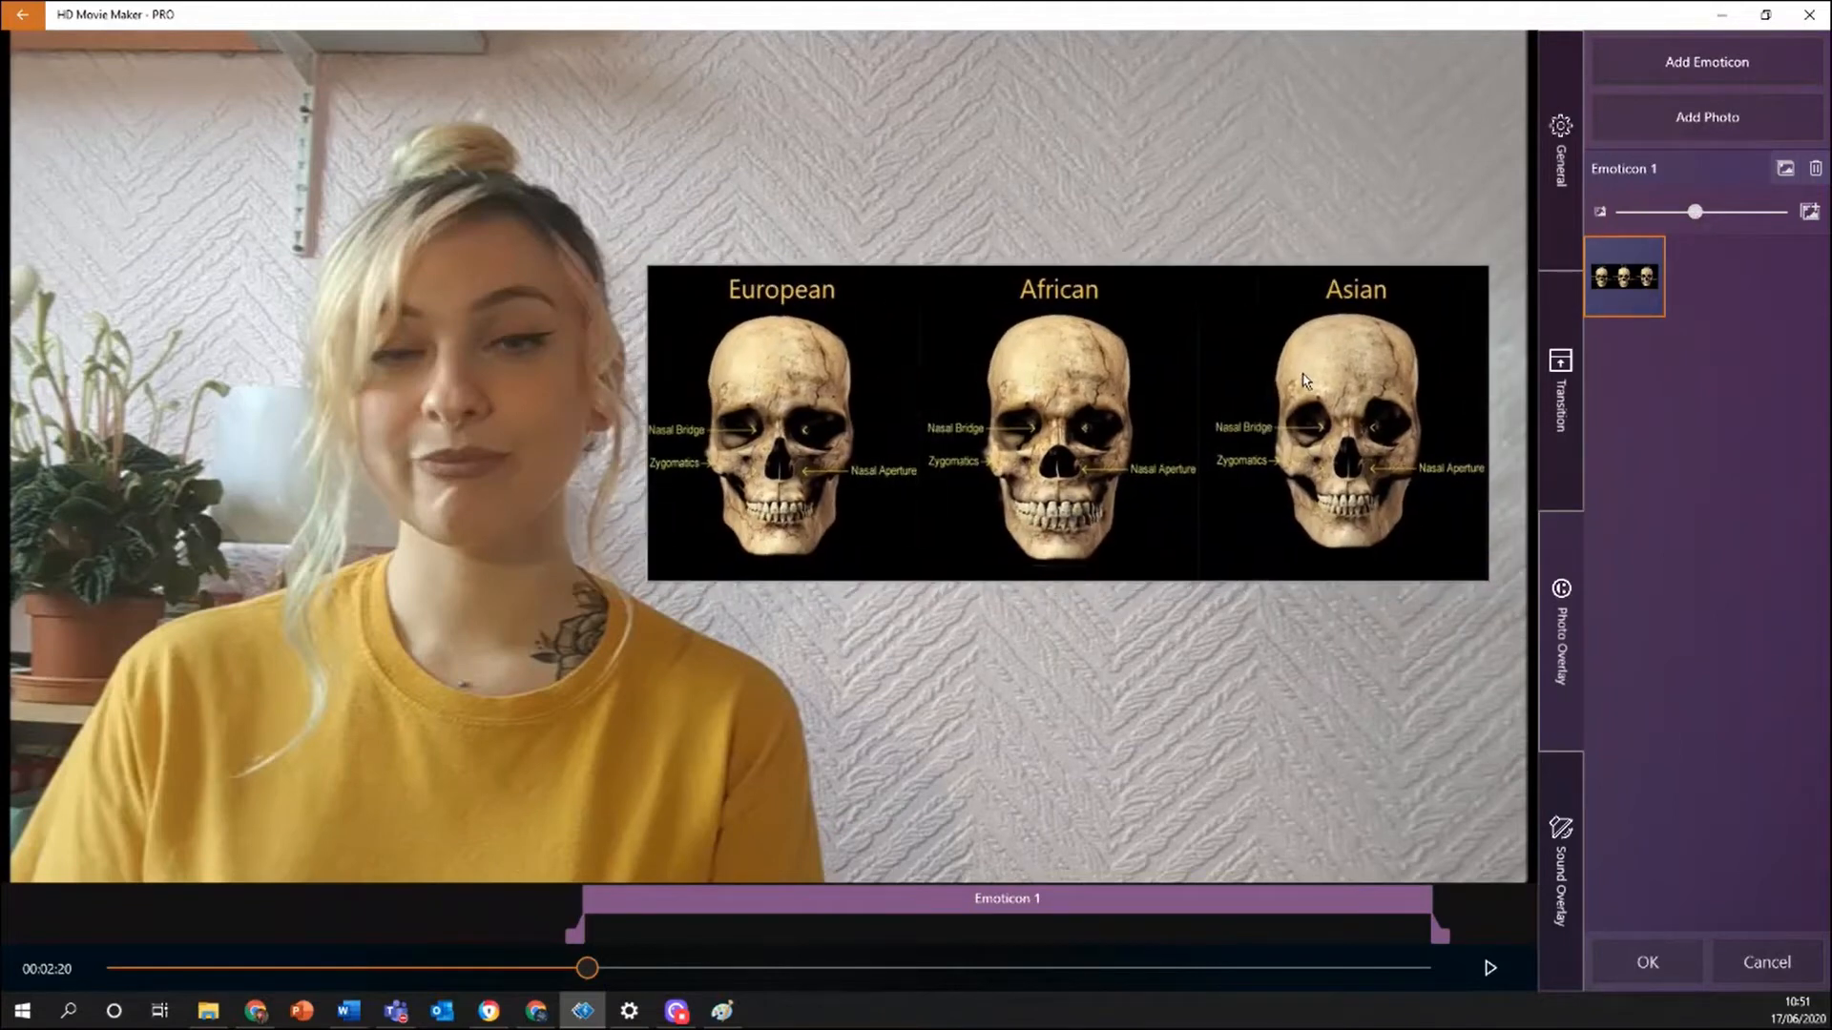
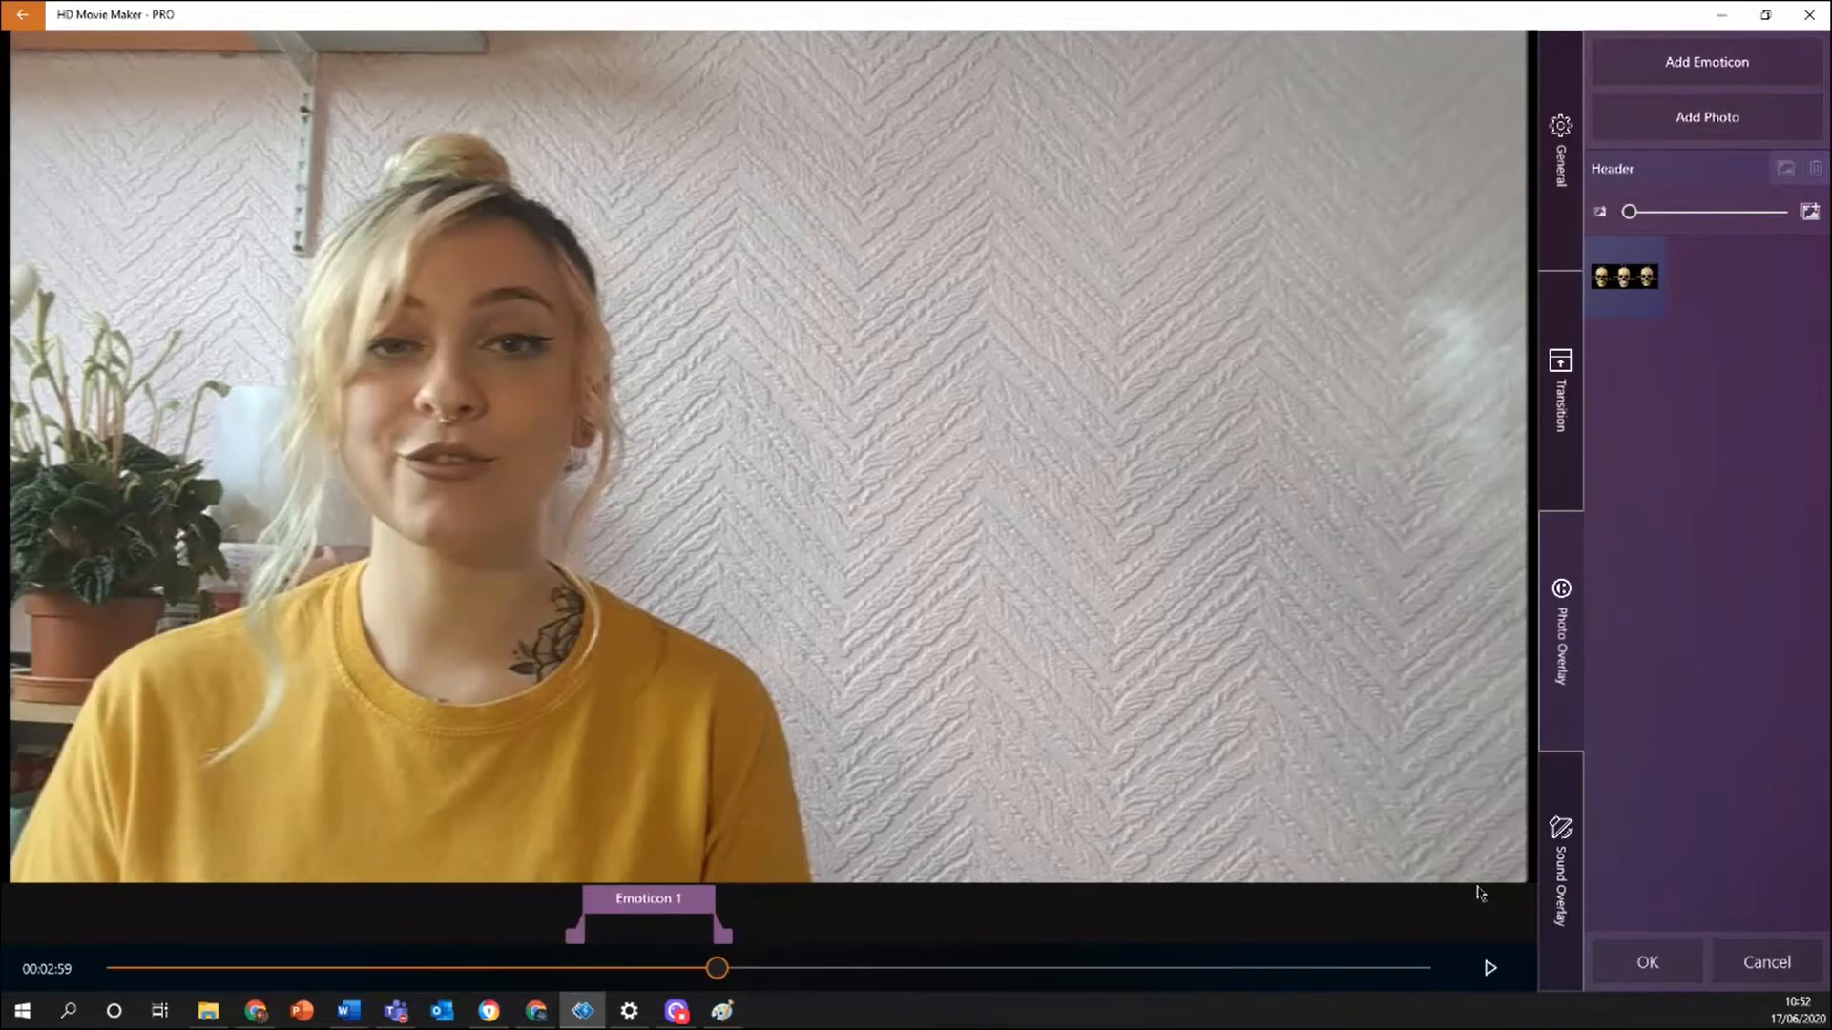
# Add the "european1" picture as a photo overlay starting at 00:03:29.
pyautogui.moveTo(720, 971); pyautogui.dragTo(825, 975)
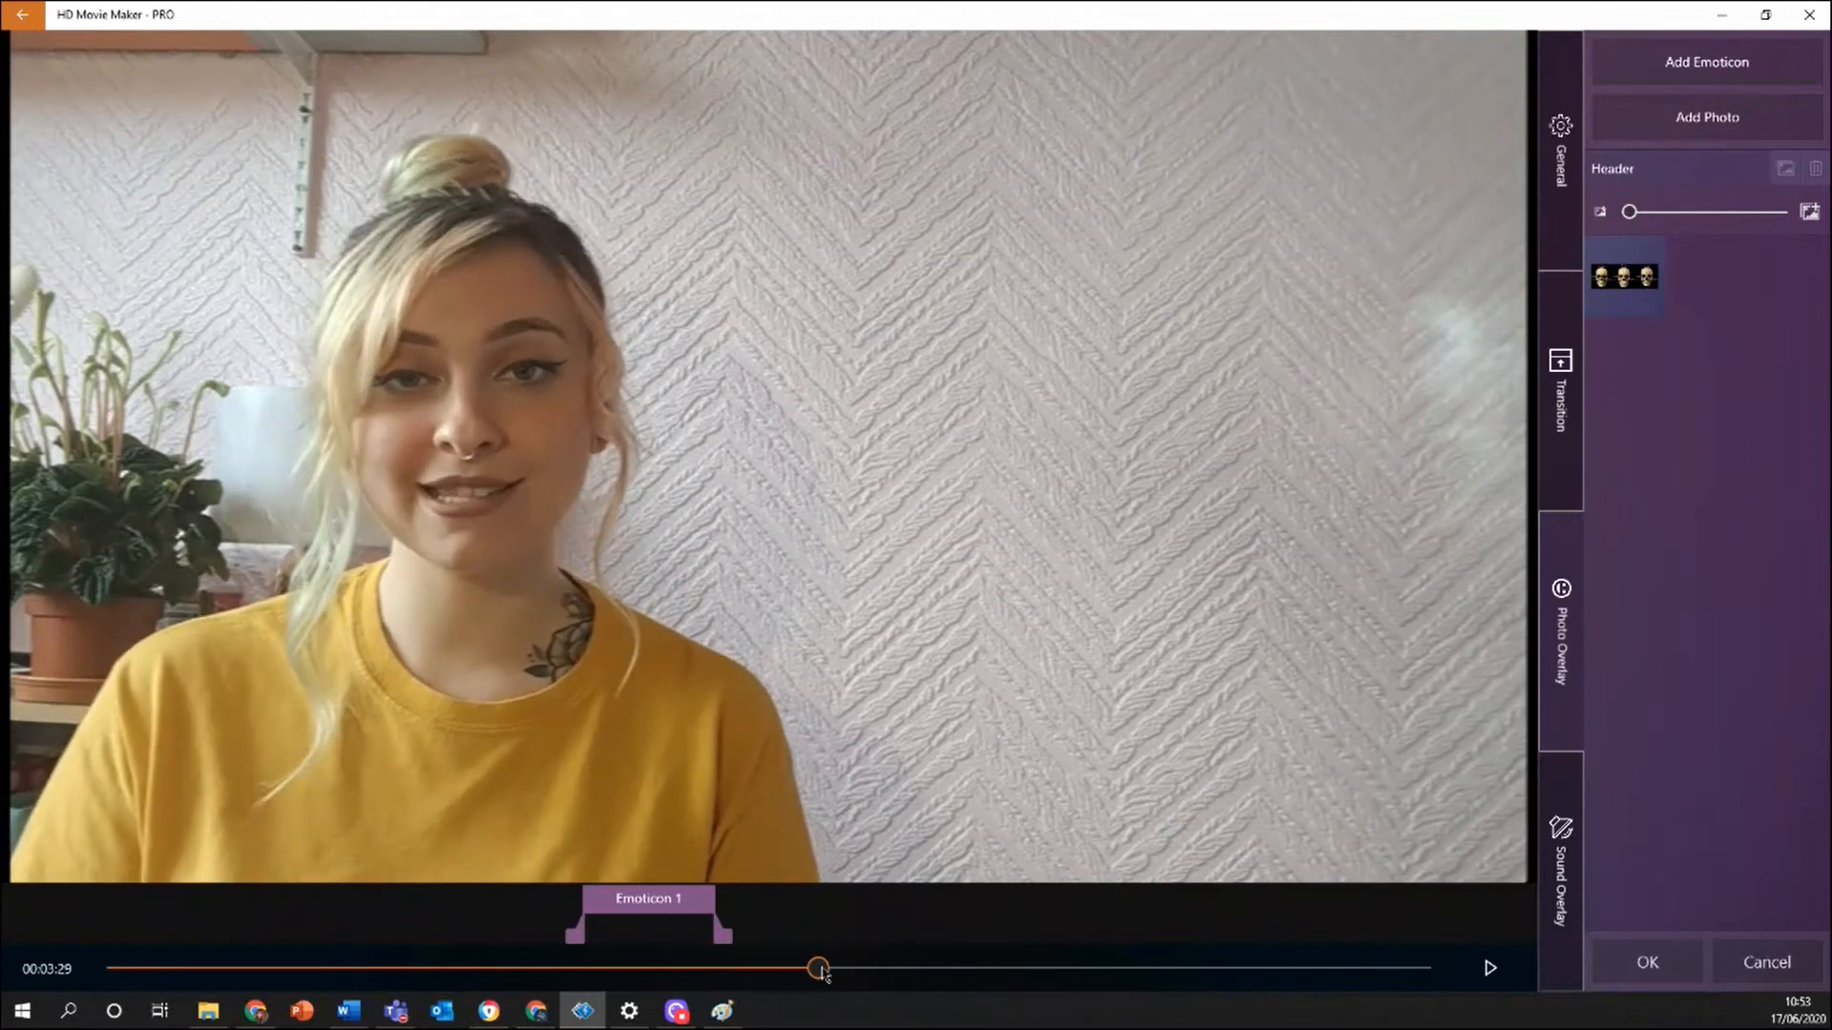
pyautogui.click(1683, 128)
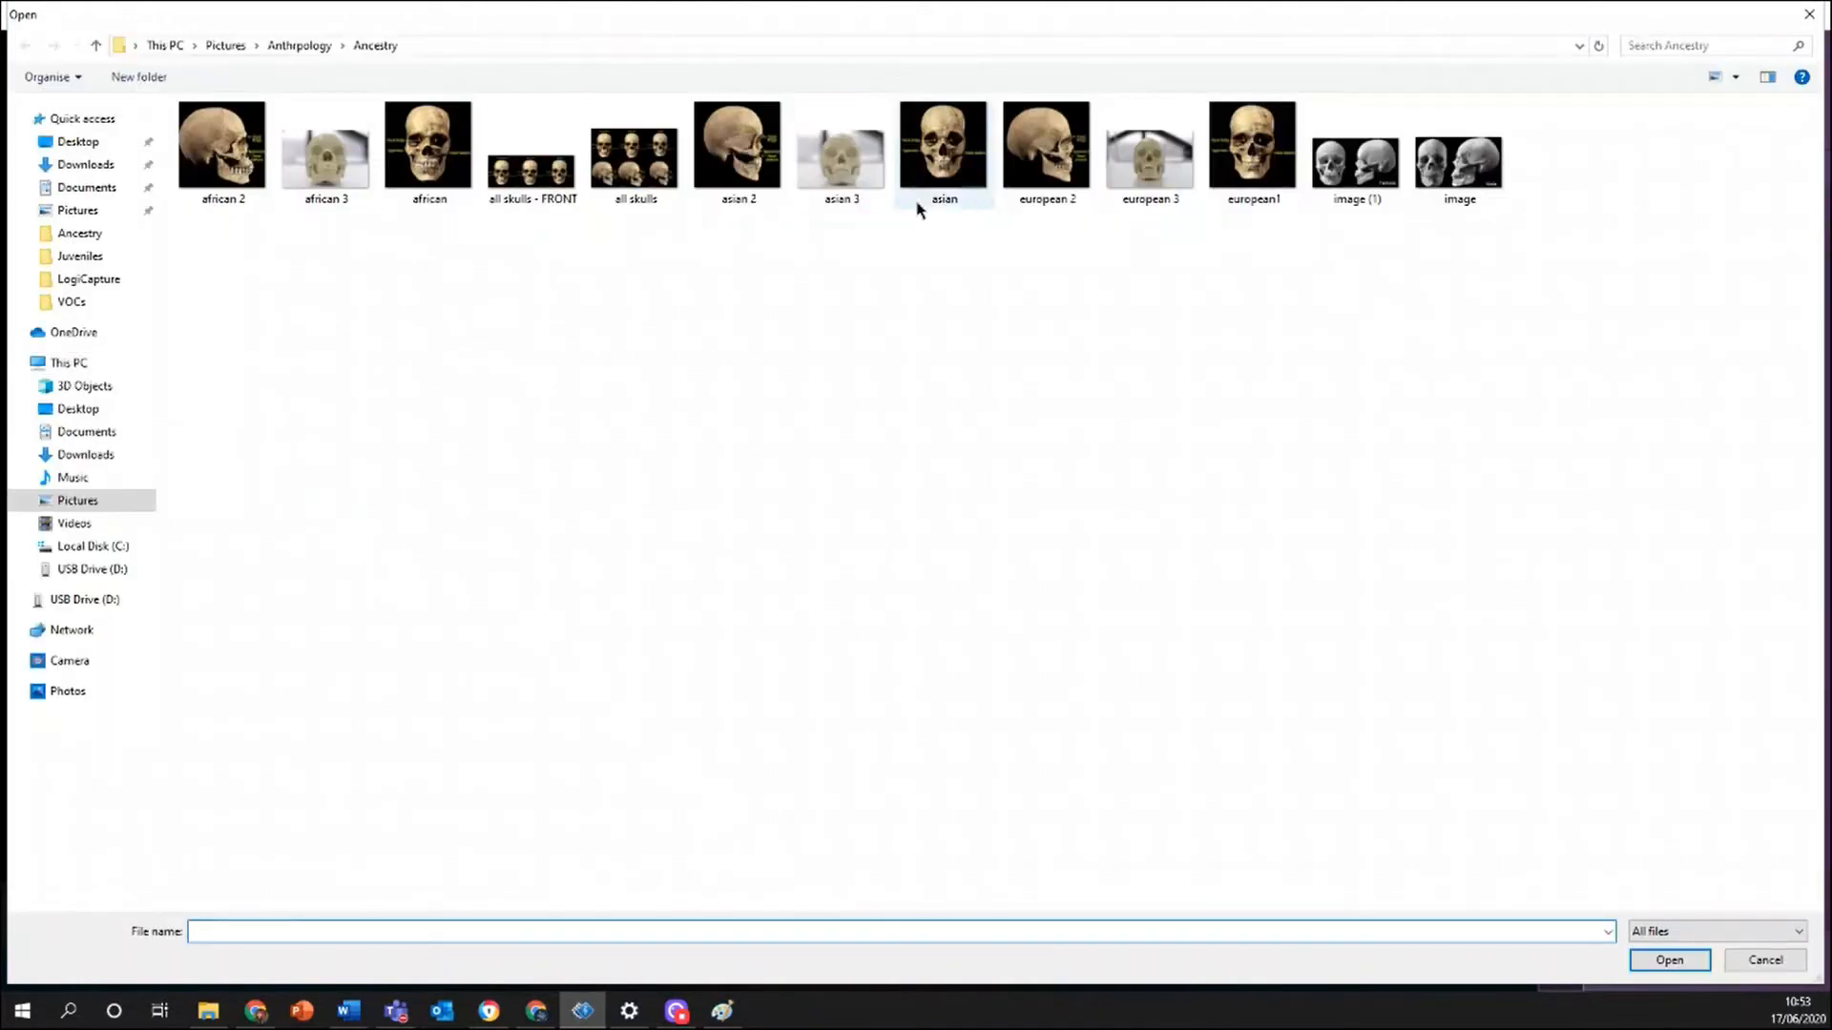
pyautogui.doubleClick(1267, 174)
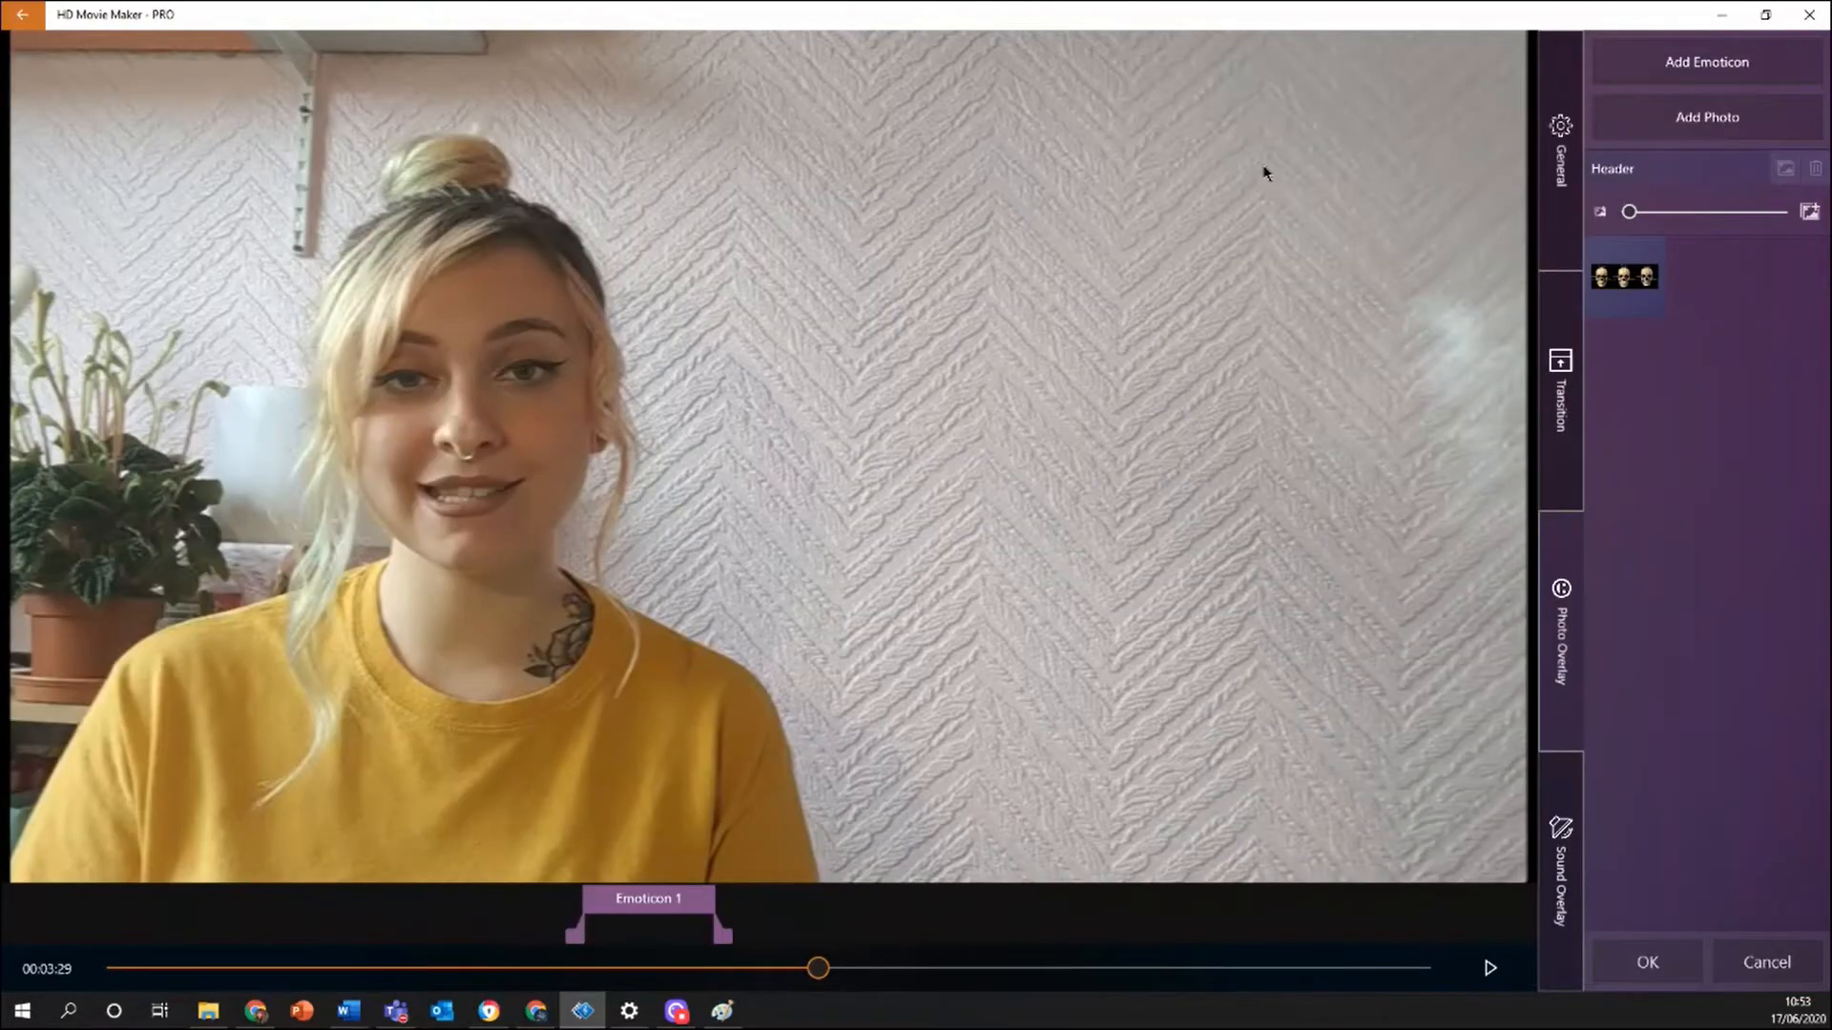
# Enlarge the european1 overlay beside the presenter and end it at about 00:03:39.
pyautogui.moveTo(1639, 214); pyautogui.dragTo(1677, 212)
pyautogui.moveTo(1179, 375); pyautogui.dragTo(1255, 352)
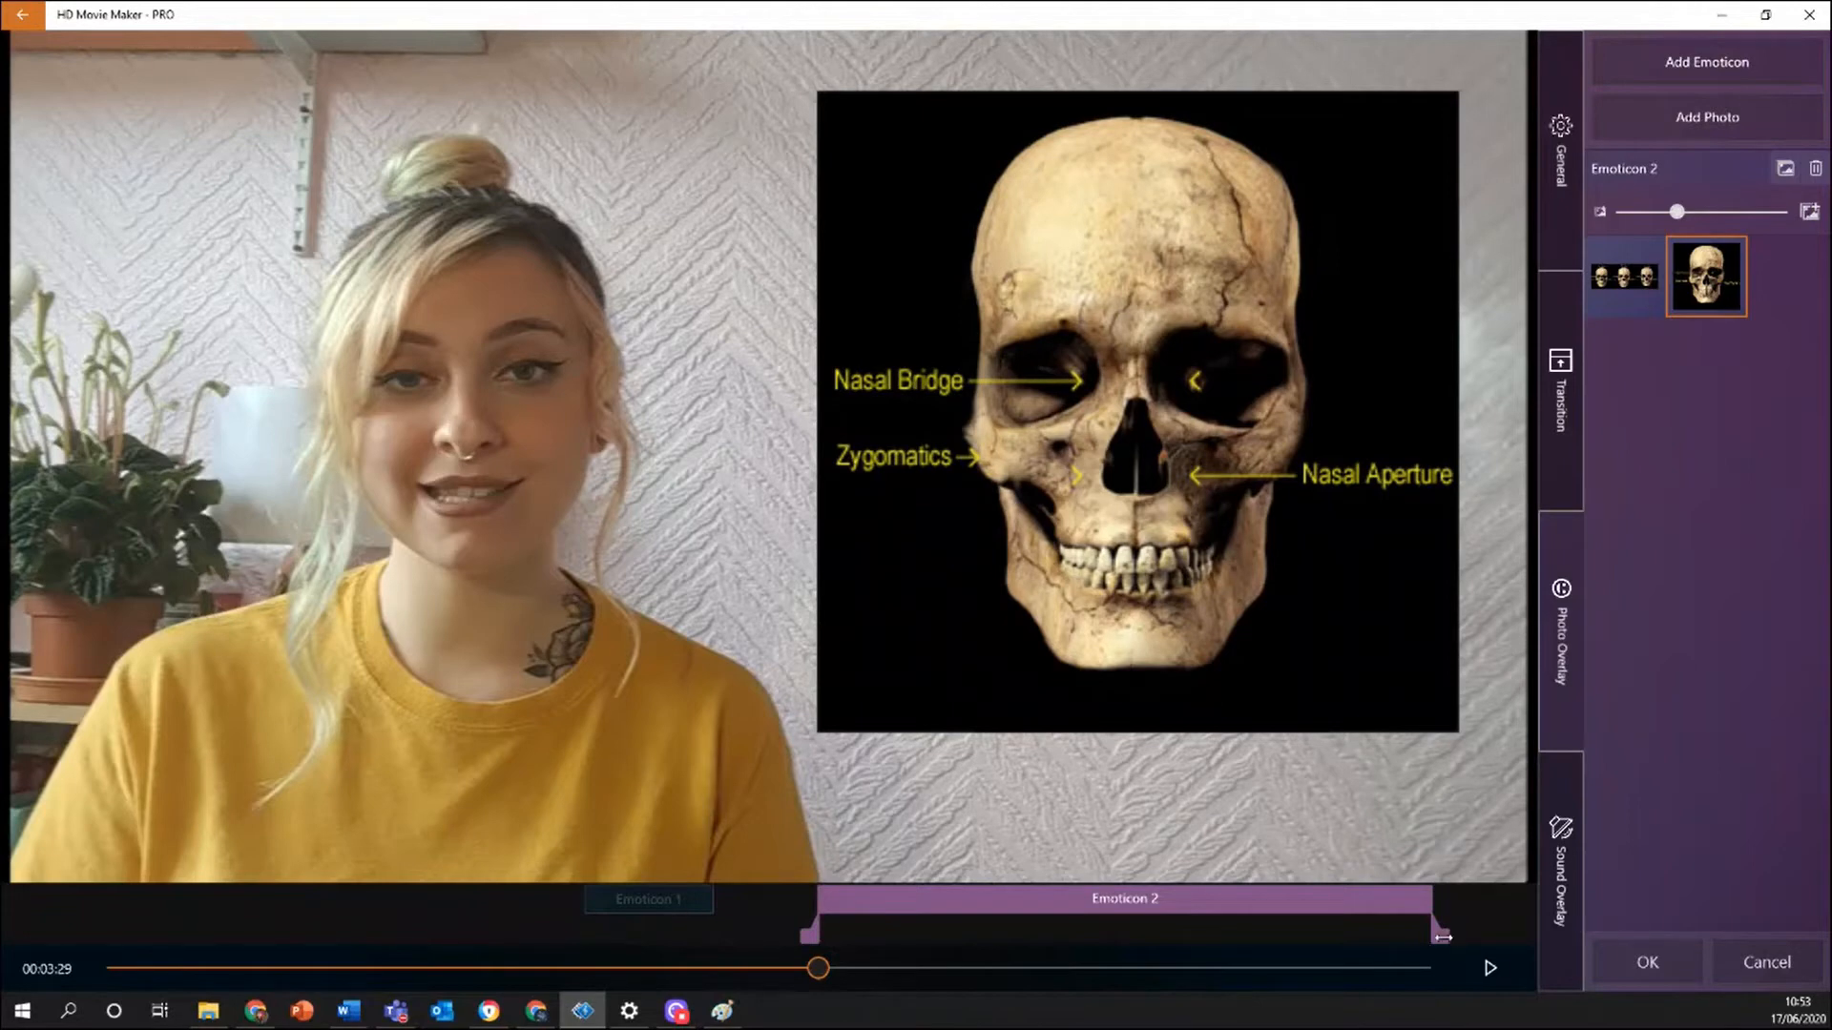
pyautogui.moveTo(1442, 938); pyautogui.dragTo(859, 965)
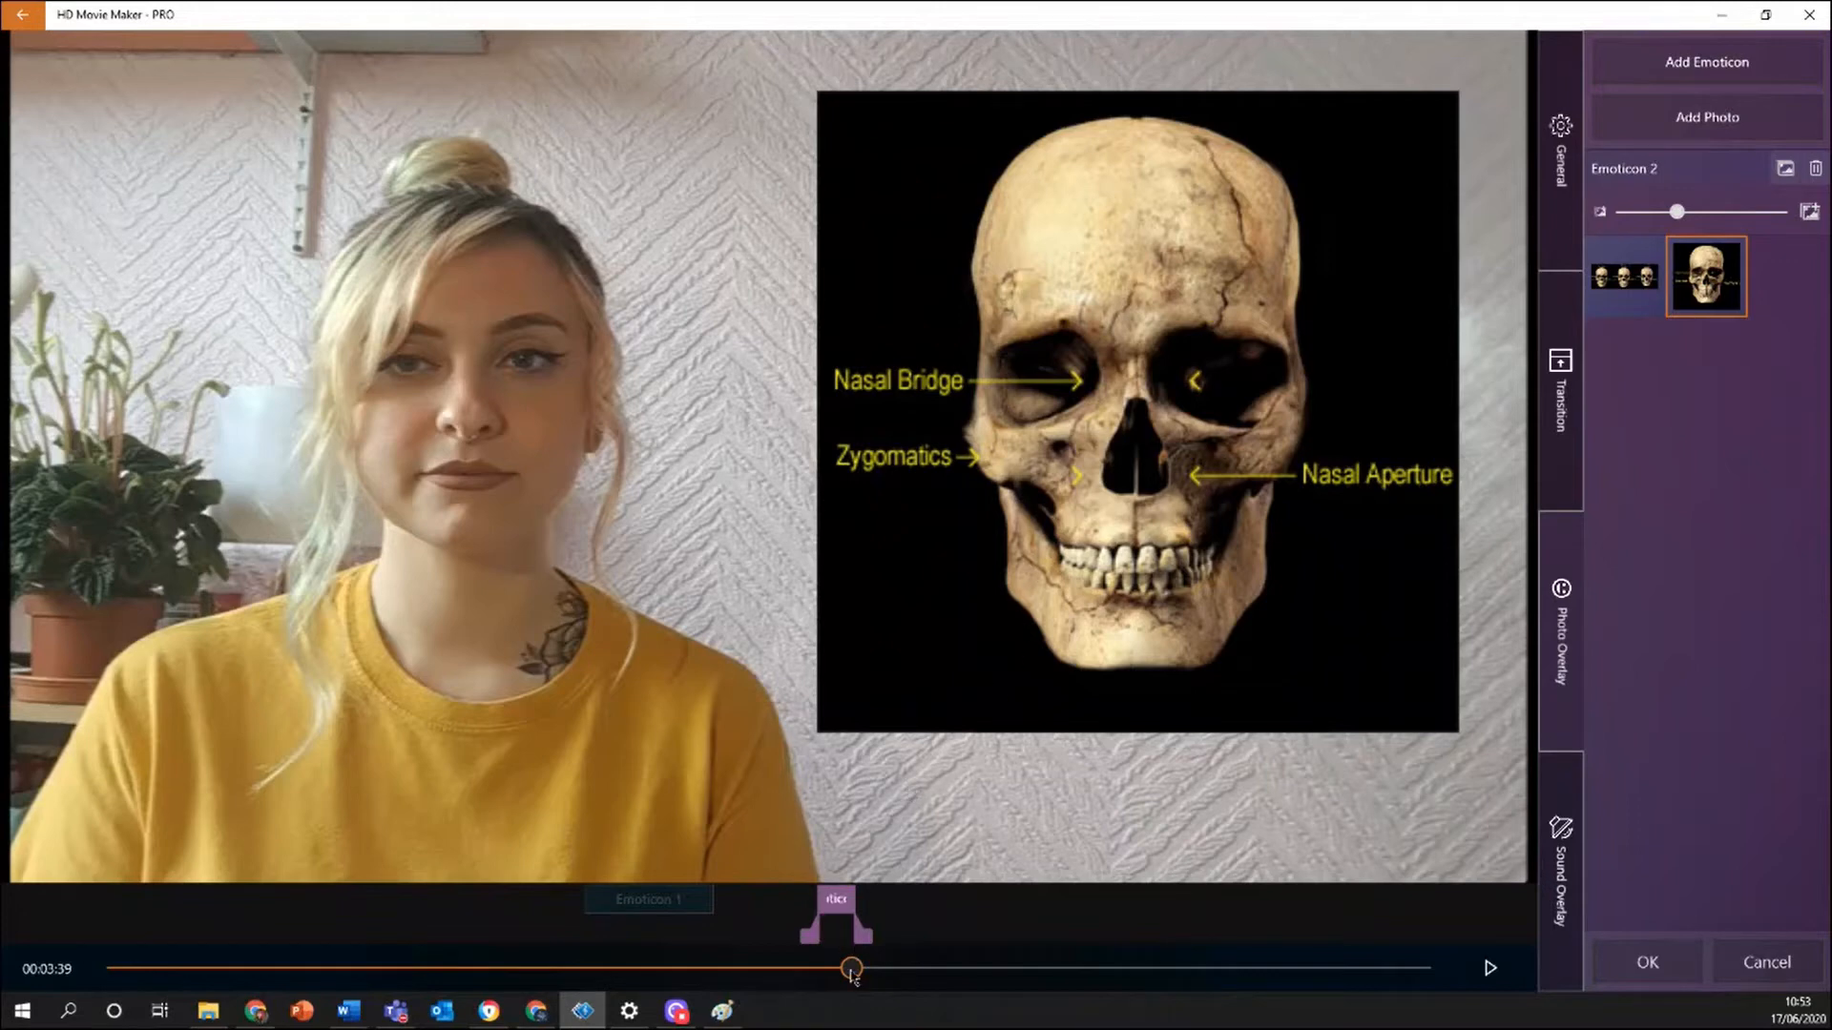
pyautogui.moveTo(851, 968); pyautogui.dragTo(818, 971)
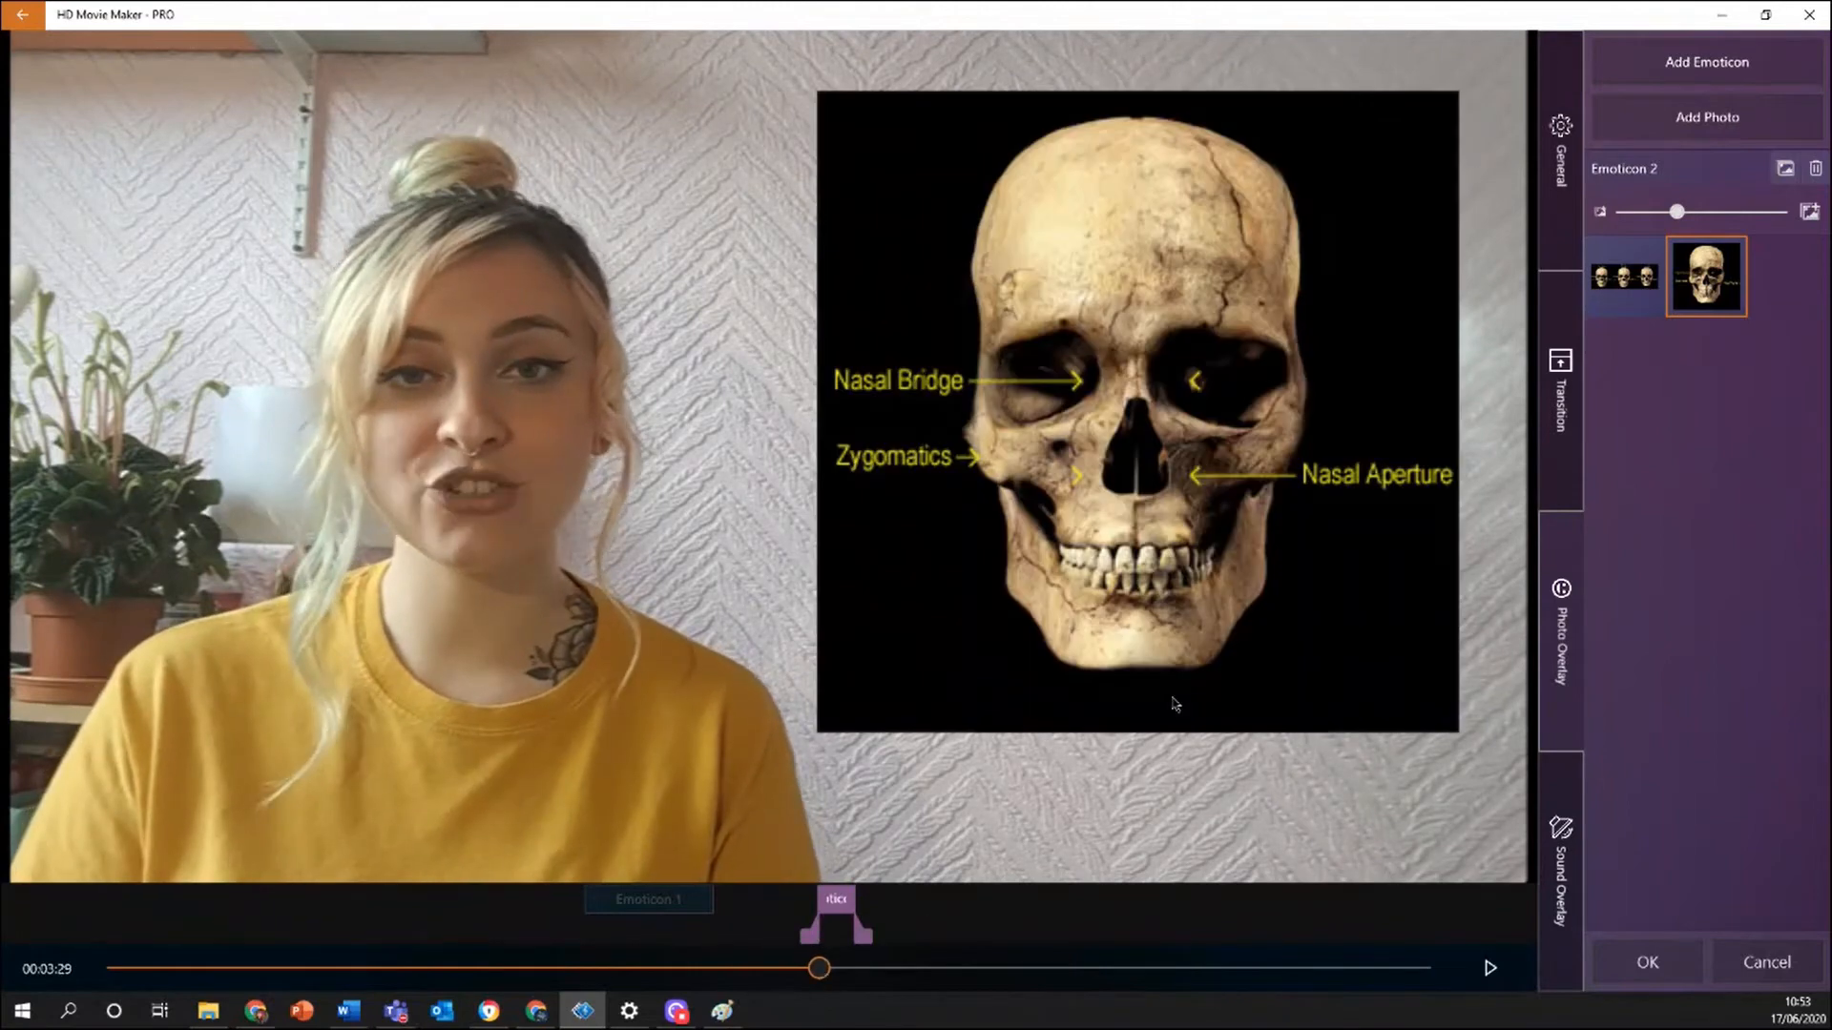
# Add the "african" picture as a photo overlay and match its size and height to the european1 overlay next to it.
pyautogui.click(1727, 124)
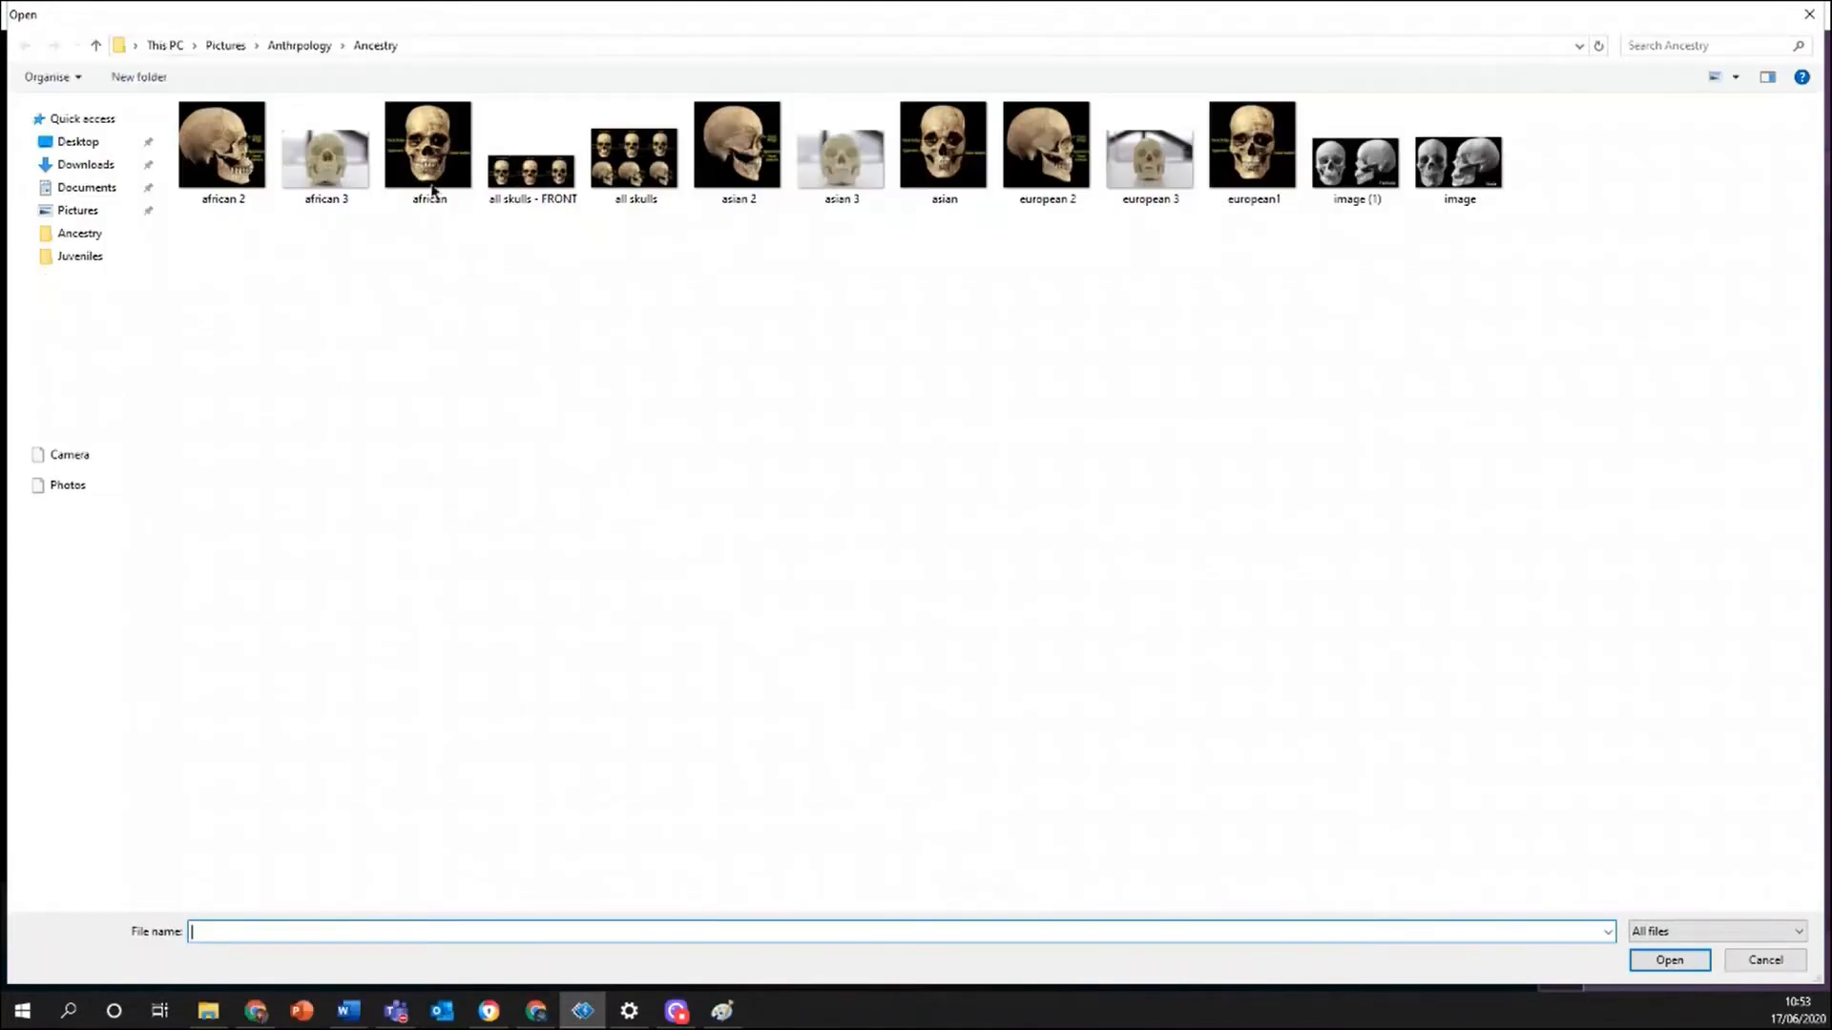
pyautogui.doubleClick(432, 181)
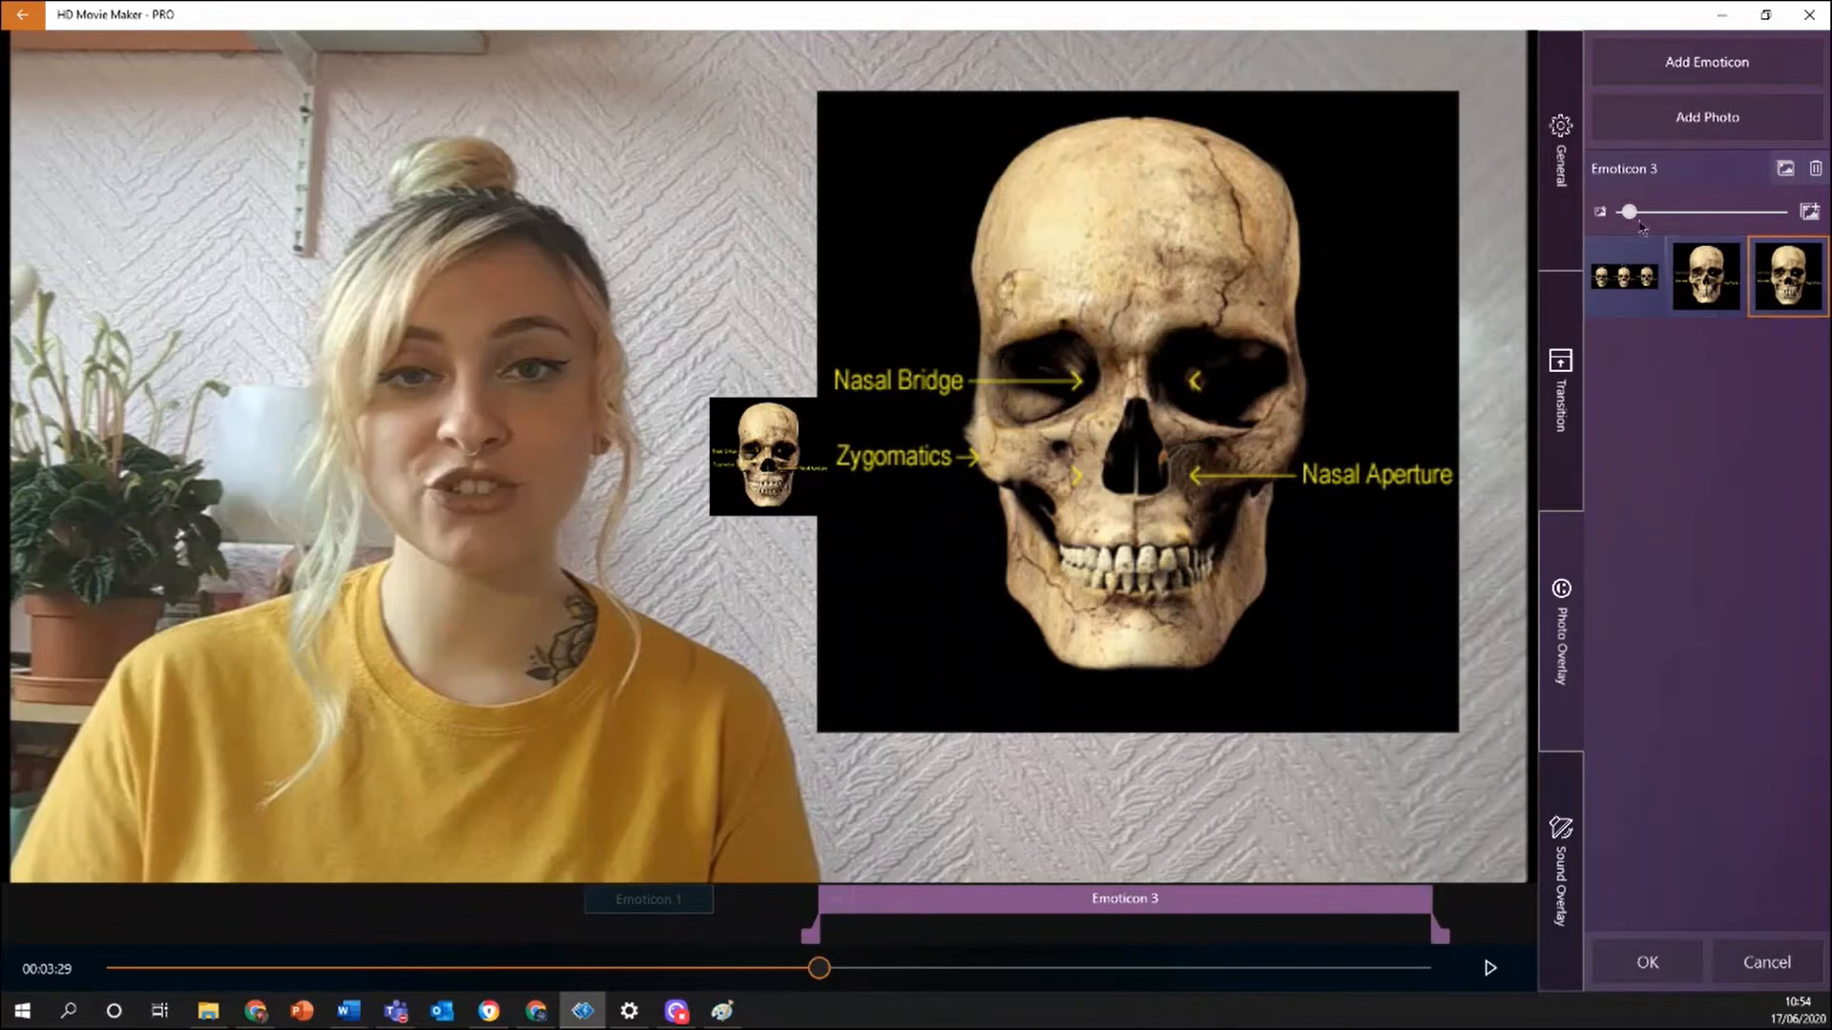
pyautogui.moveTo(1638, 218); pyautogui.dragTo(1689, 214)
pyautogui.moveTo(1001, 417); pyautogui.dragTo(679, 405)
pyautogui.moveTo(1681, 214); pyautogui.dragTo(1679, 217)
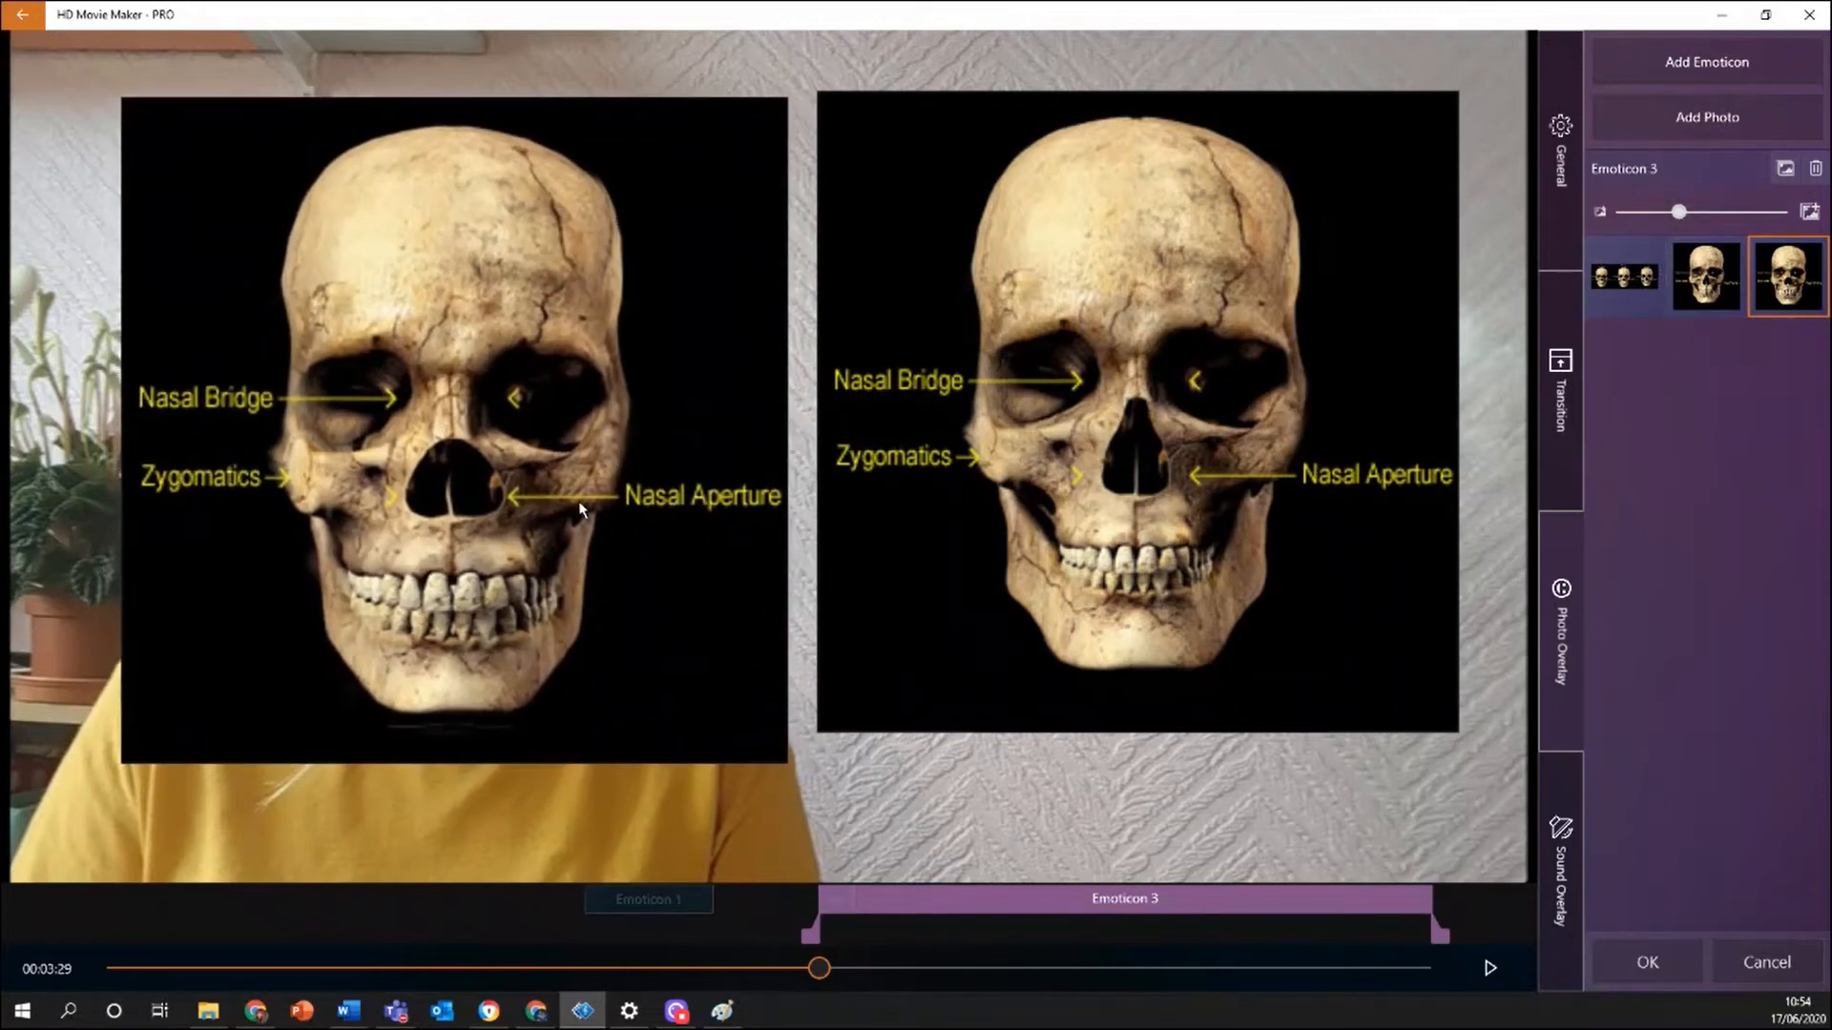
pyautogui.moveTo(579, 503); pyautogui.dragTo(576, 494)
# Shorten the african skull overlay and time it to follow directly after the european1 overlay.
pyautogui.moveTo(1435, 935); pyautogui.dragTo(855, 927)
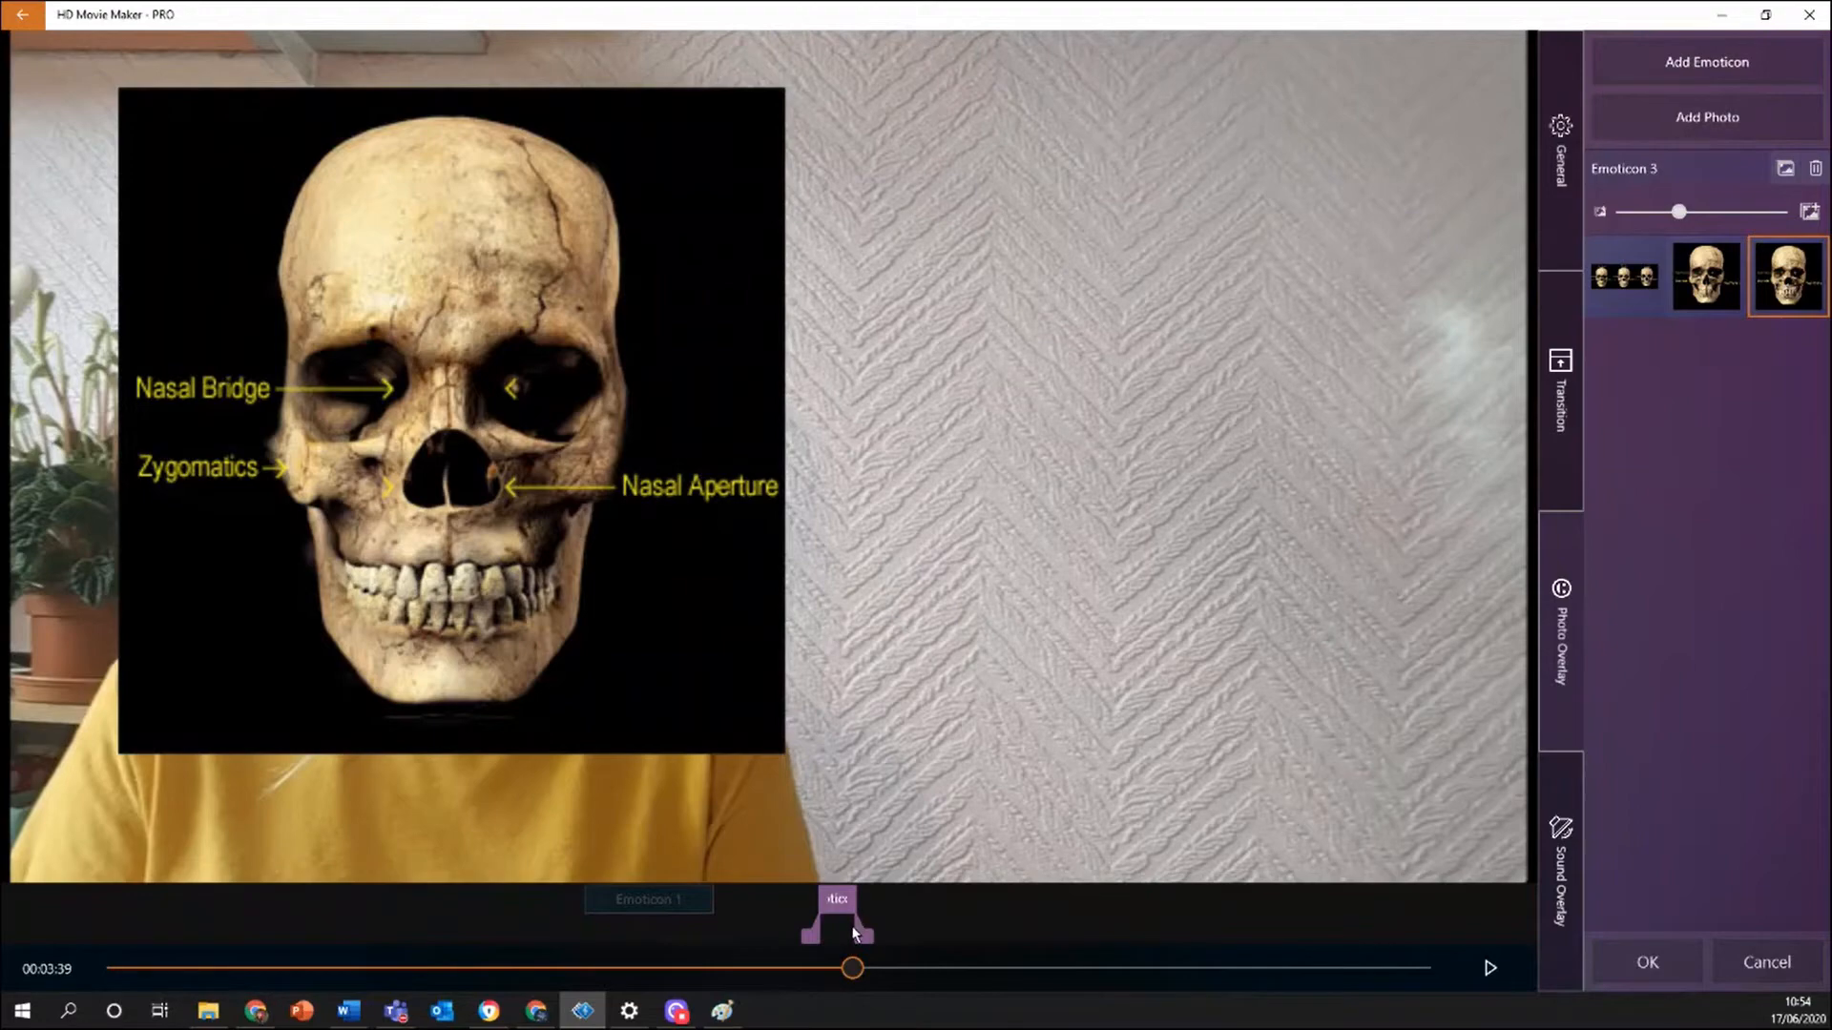
pyautogui.moveTo(857, 929)
pyautogui.mouseDown()
pyautogui.moveTo(859, 969)
pyautogui.moveTo(842, 937)
pyautogui.mouseUp()
pyautogui.click(1788, 276)
pyautogui.moveTo(862, 937)
pyautogui.mouseDown()
pyautogui.moveTo(905, 939)
pyautogui.moveTo(858, 937)
pyautogui.mouseUp()
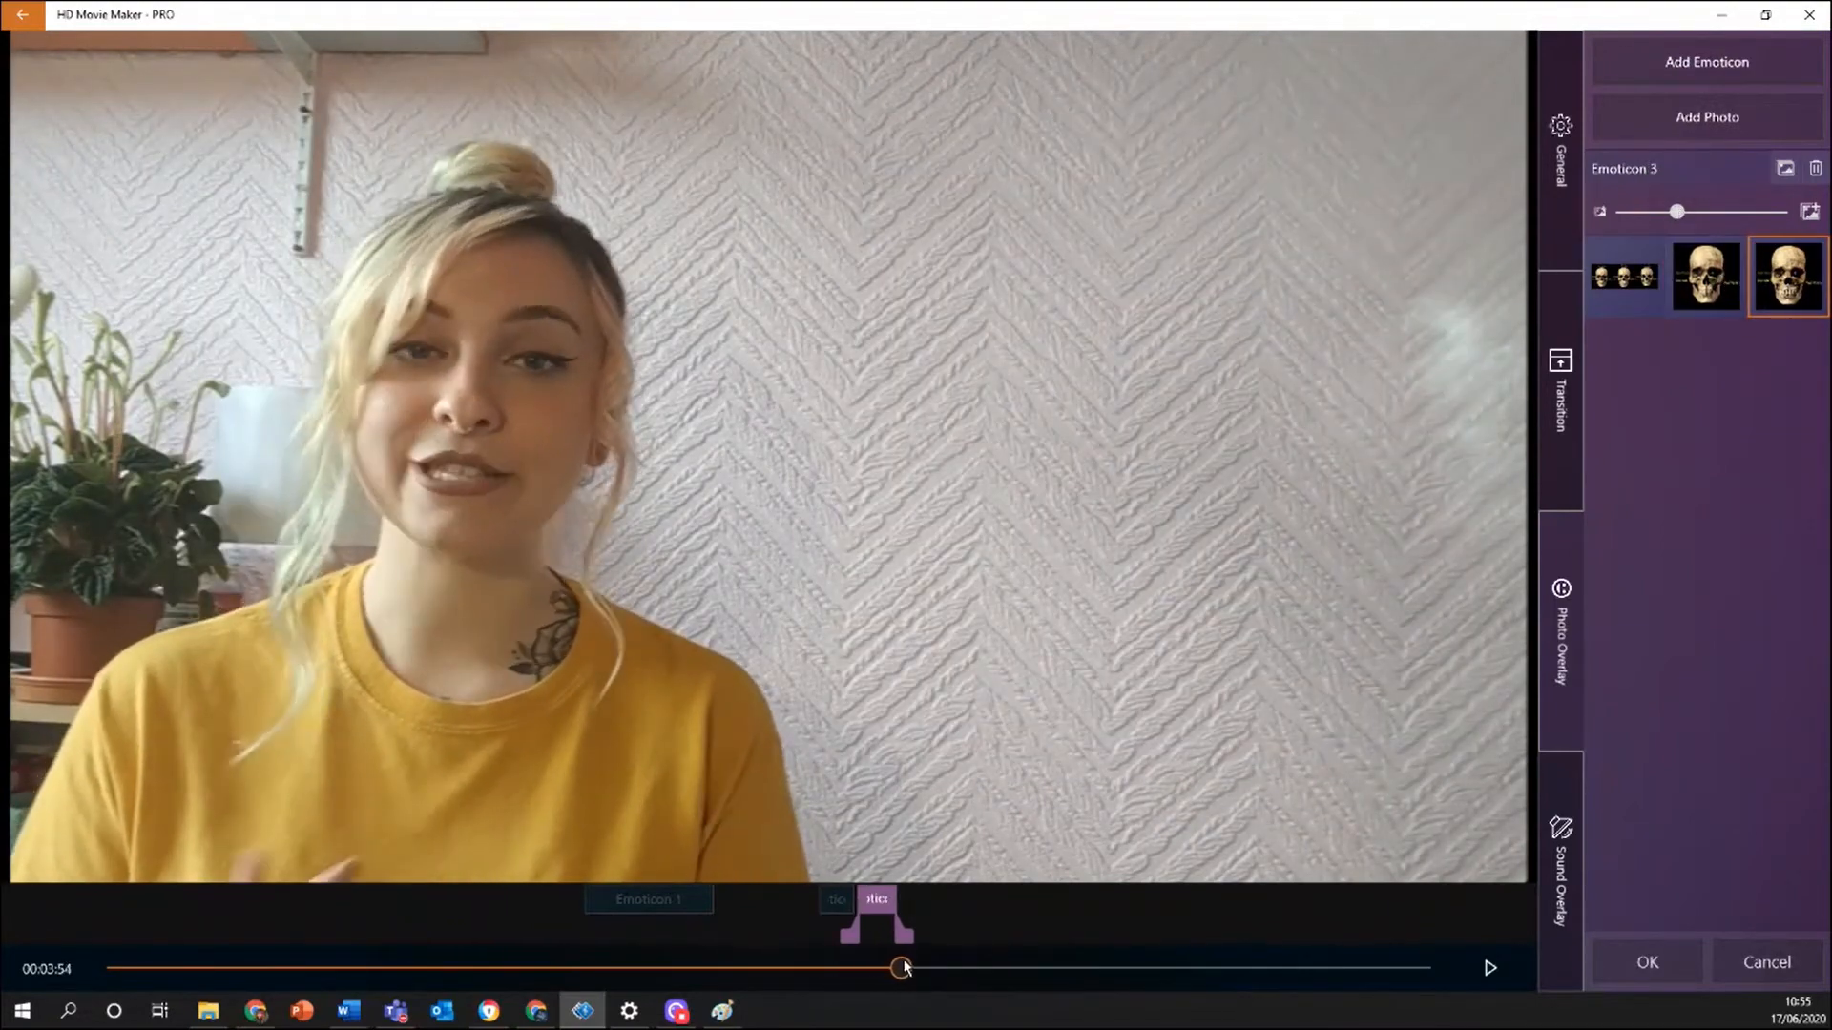
# Add the "asian" skull picture as an overlay, enlarged beside the presenter, and shorten its display time.
pyautogui.click(1707, 116)
pyautogui.doubleClick(943, 148)
pyautogui.moveTo(1627, 212); pyautogui.dragTo(1674, 212)
pyautogui.moveTo(940, 404); pyautogui.dragTo(1342, 402)
pyautogui.click(1788, 276)
pyautogui.click(1637, 358)
pyautogui.moveTo(1443, 937); pyautogui.dragTo(963, 970)
# Add the "image (1)" picture as a photo overlay, then enlarge and position it beside the presenter.
pyautogui.click(1742, 117)
pyautogui.doubleClick(1356, 157)
pyautogui.moveTo(769, 458); pyautogui.dragTo(1209, 359)
pyautogui.moveTo(1628, 211); pyautogui.dragTo(1673, 212)
pyautogui.moveTo(1102, 360); pyautogui.dragTo(1178, 647)
# Add the "image" picture as a second overlay, enlarge it and arrange it with the image (1) overlay.
pyautogui.doubleClick(1458, 157)
pyautogui.moveTo(769, 457); pyautogui.dragTo(1197, 215)
pyautogui.moveTo(1628, 212); pyautogui.dragTo(1673, 212)
pyautogui.moveTo(1341, 308); pyautogui.dragTo(1324, 336)
pyautogui.moveTo(1672, 212); pyautogui.dragTo(1674, 211)
pyautogui.moveTo(1346, 649); pyautogui.dragTo(1348, 621)
# Shorten the display times of the image (1) and image overlays on the timeline.
pyautogui.moveTo(1435, 936); pyautogui.dragTo(1043, 943)
pyautogui.click(1788, 358)
pyautogui.moveTo(1438, 936); pyautogui.dragTo(1085, 973)
# Add the european side-view skull picture as a photo overlay and end it at about 00:04:56.
pyautogui.click(1706, 359)
pyautogui.click(1707, 117)
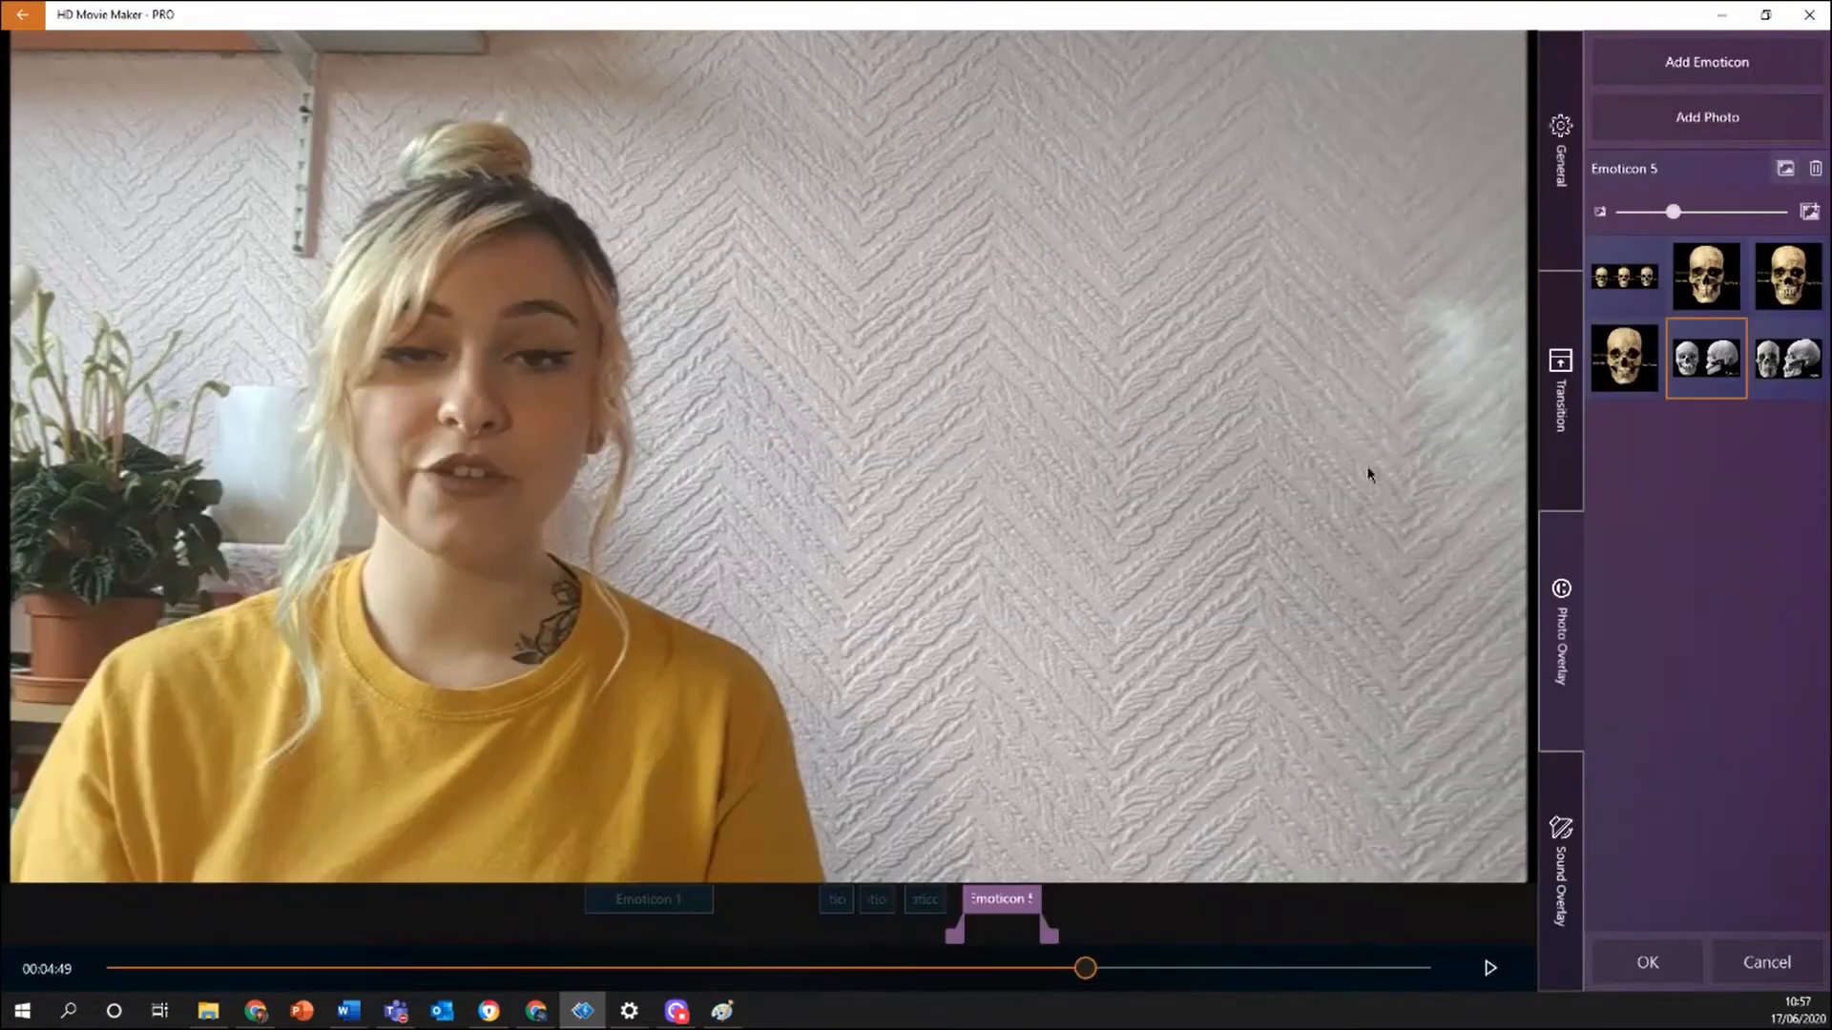
pyautogui.moveTo(1433, 940); pyautogui.dragTo(1156, 945)
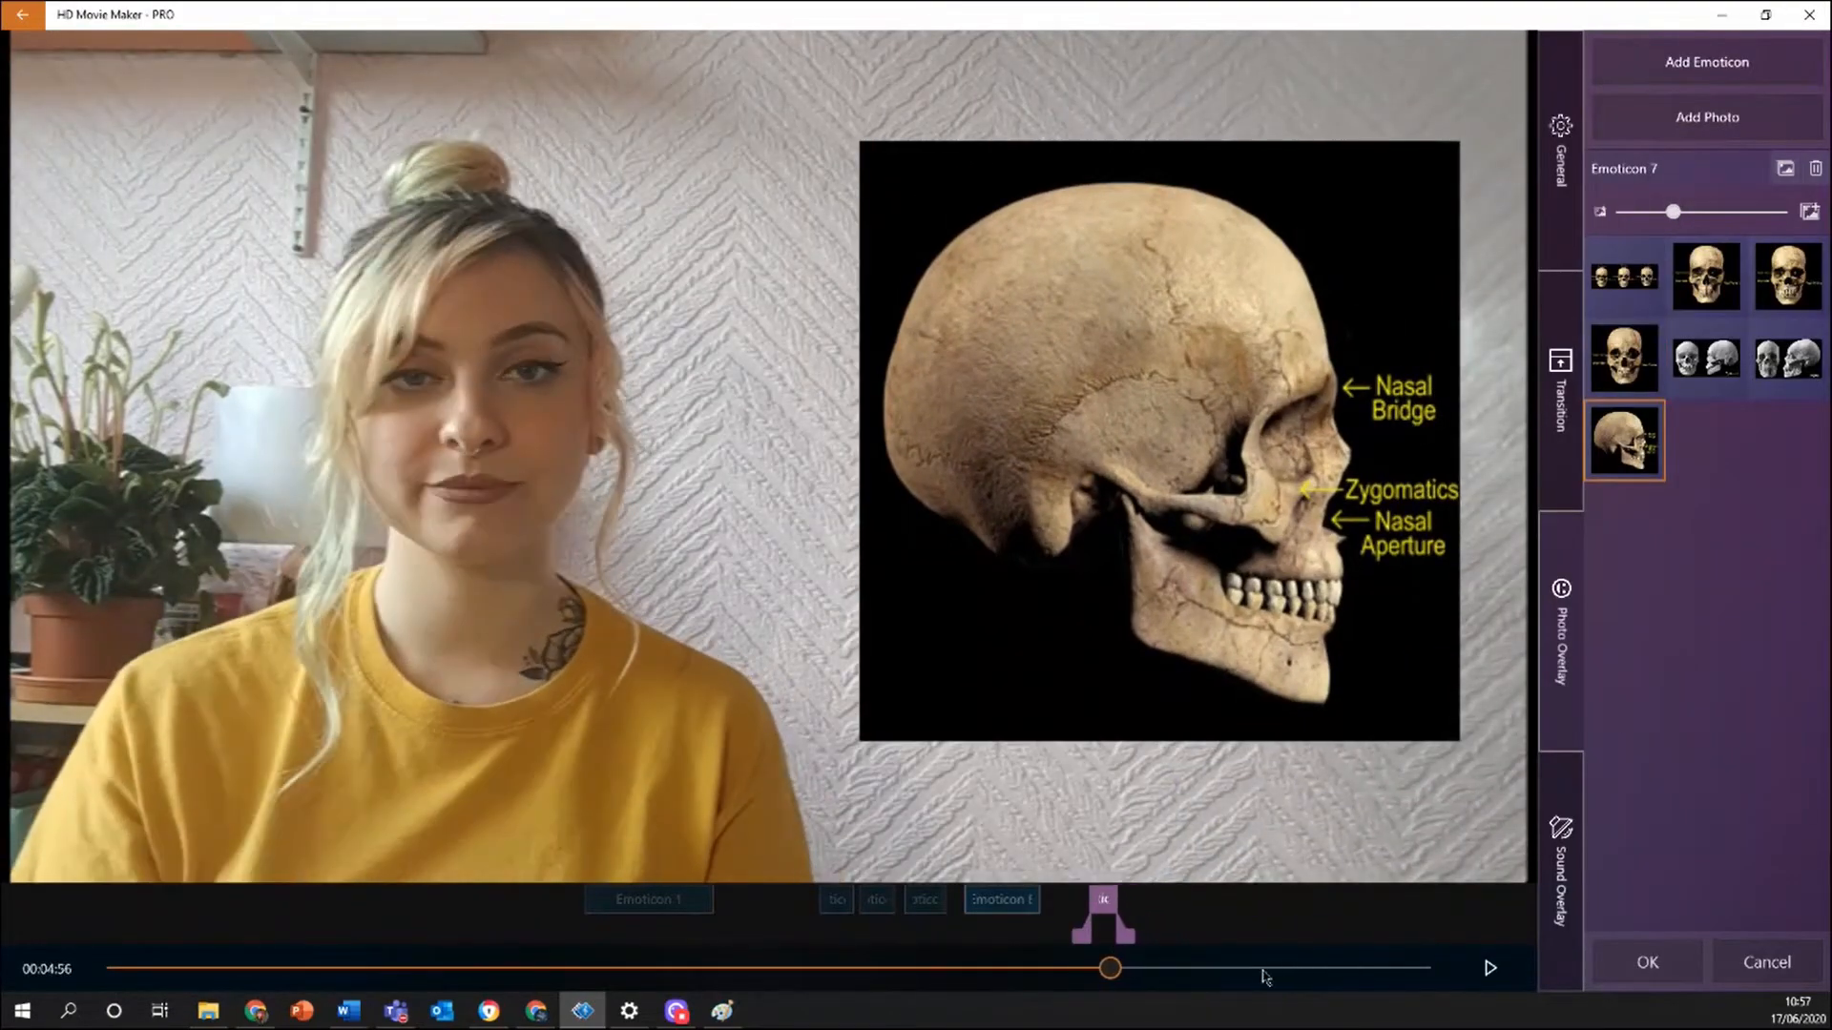
# Add the "african 2" side-view skull picture as the next photo overlay and shorten its display time.
pyautogui.click(1707, 117)
pyautogui.click(219, 167)
pyautogui.doubleClick(219, 167)
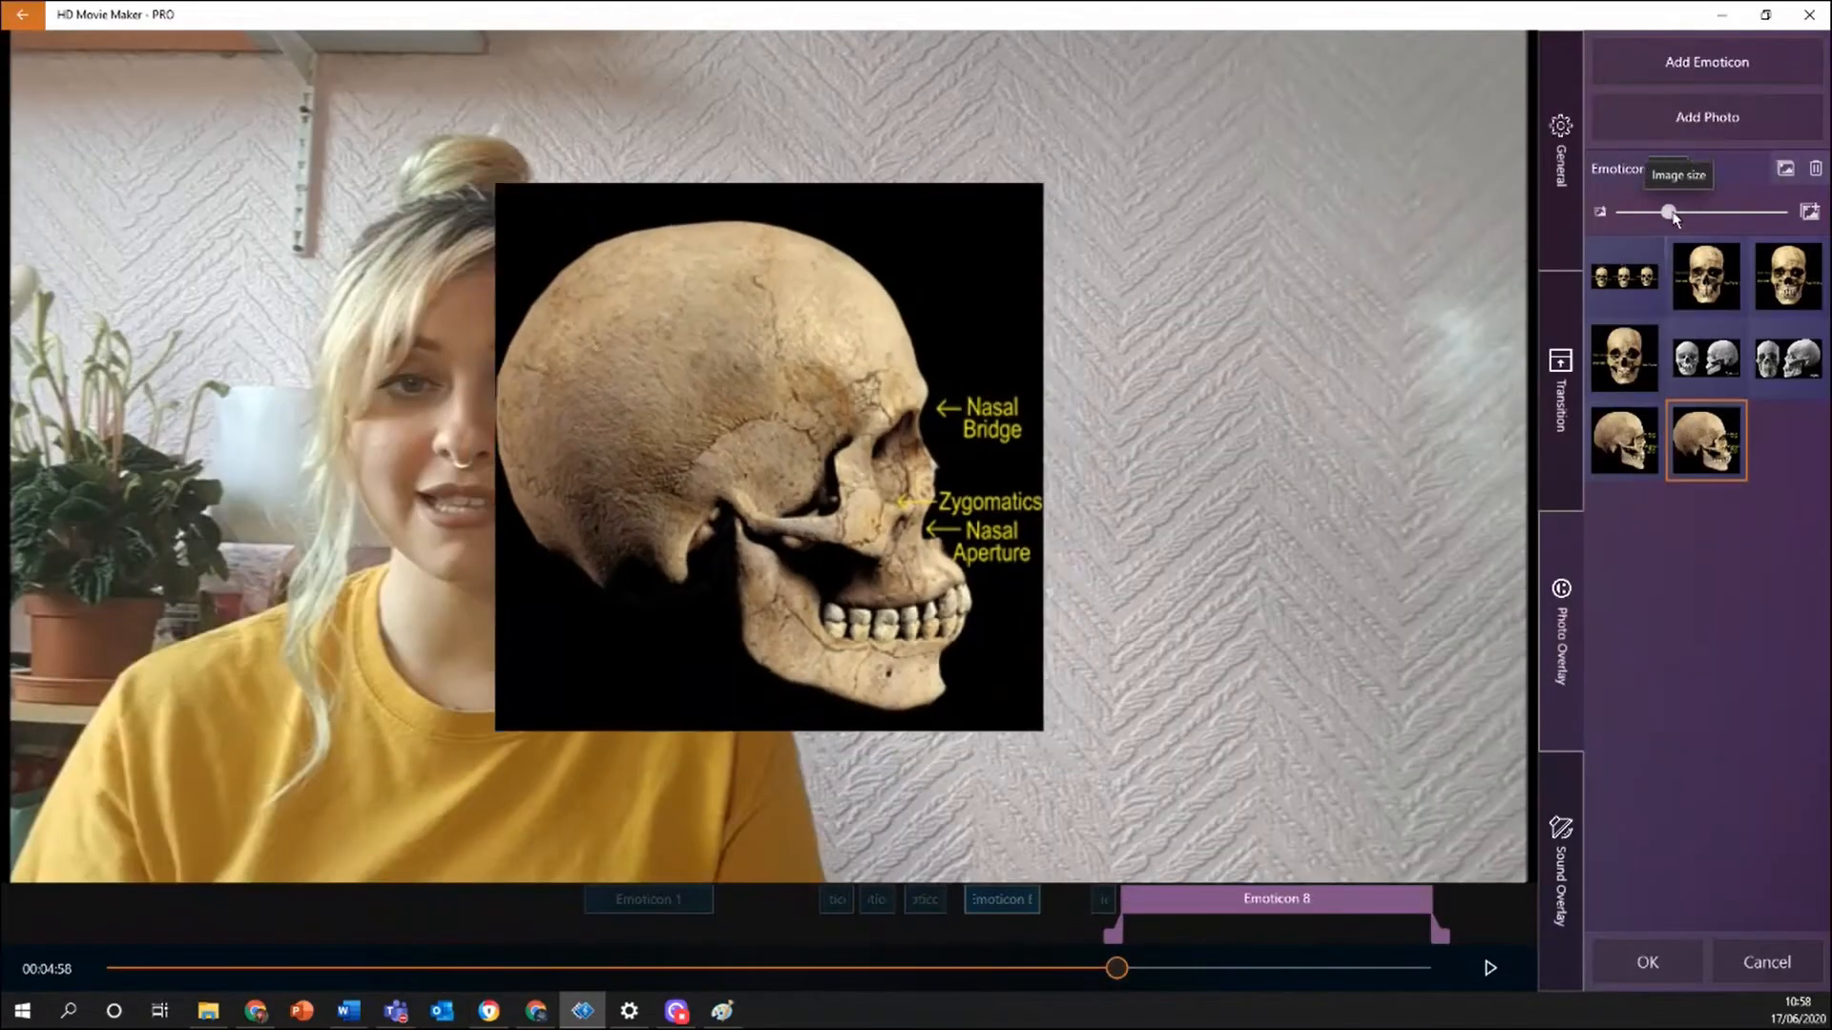
pyautogui.moveTo(1433, 940); pyautogui.dragTo(1150, 936)
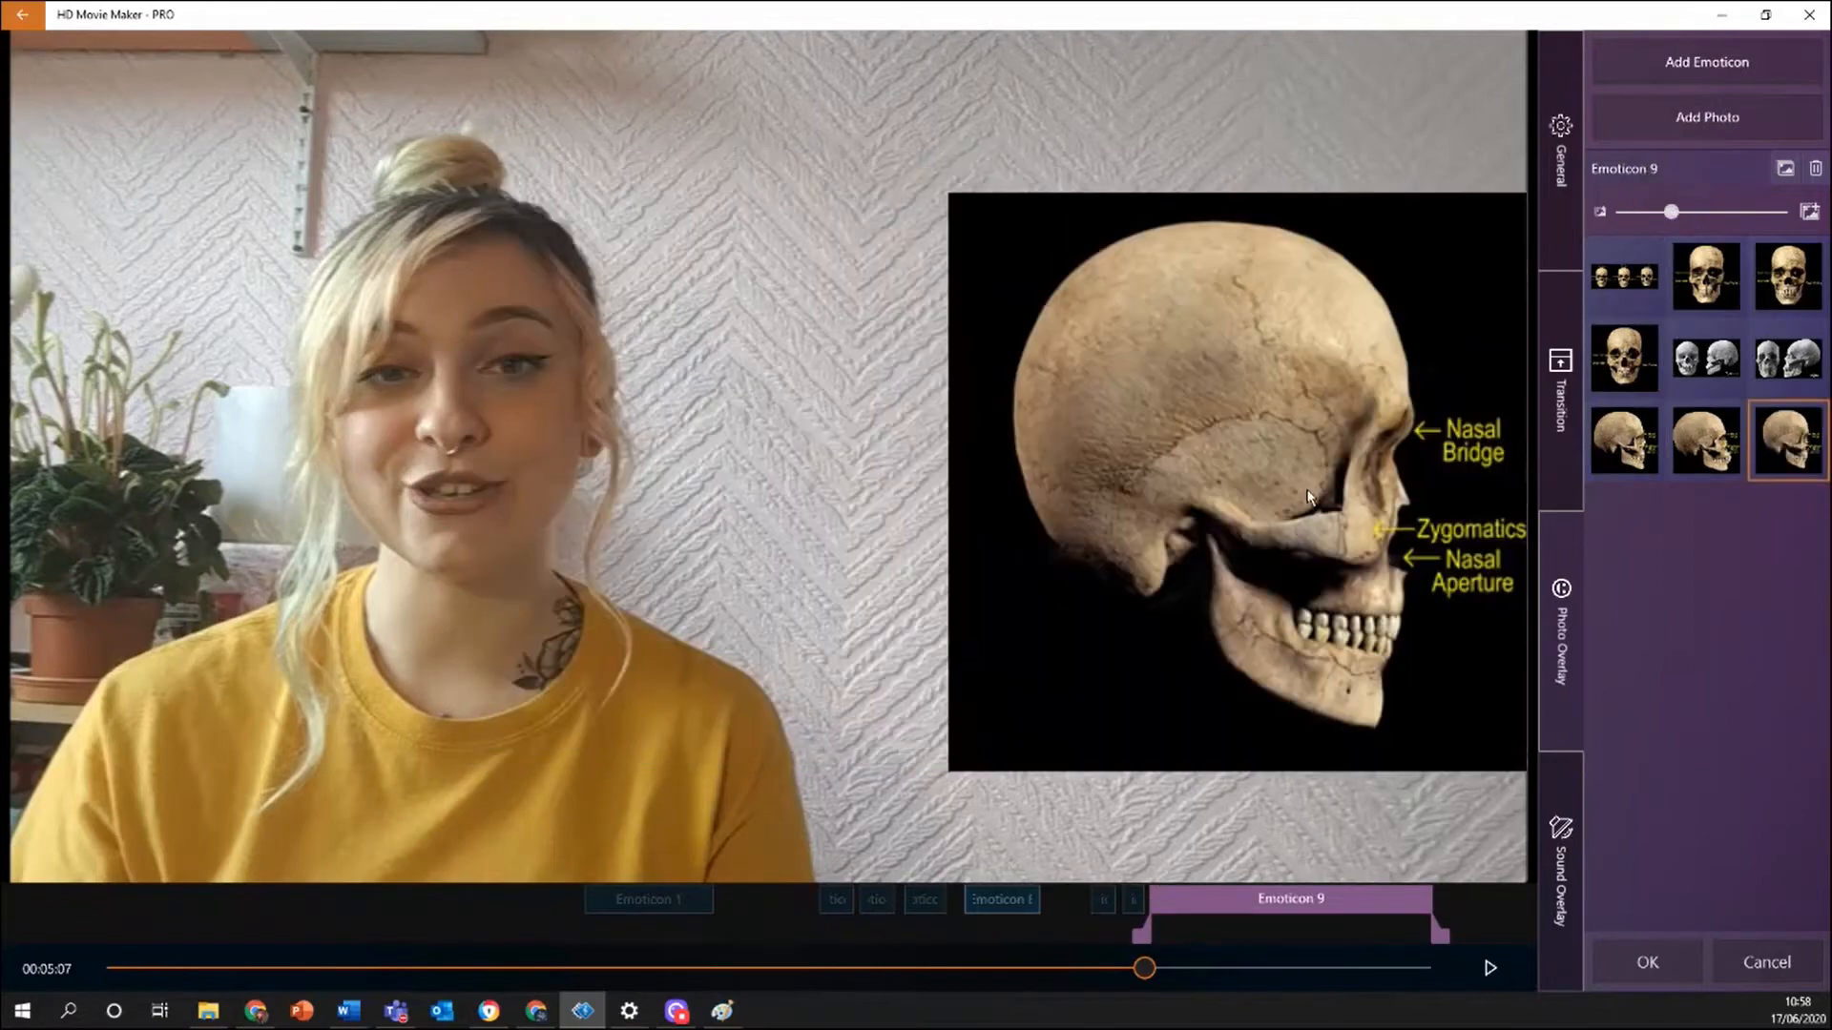
# End the asian side-view overlay at about 00:05:22 and overlay the "all skulls" picture from there until about 00:05:31.
pyautogui.moveTo(1444, 939); pyautogui.dragTo(1235, 965)
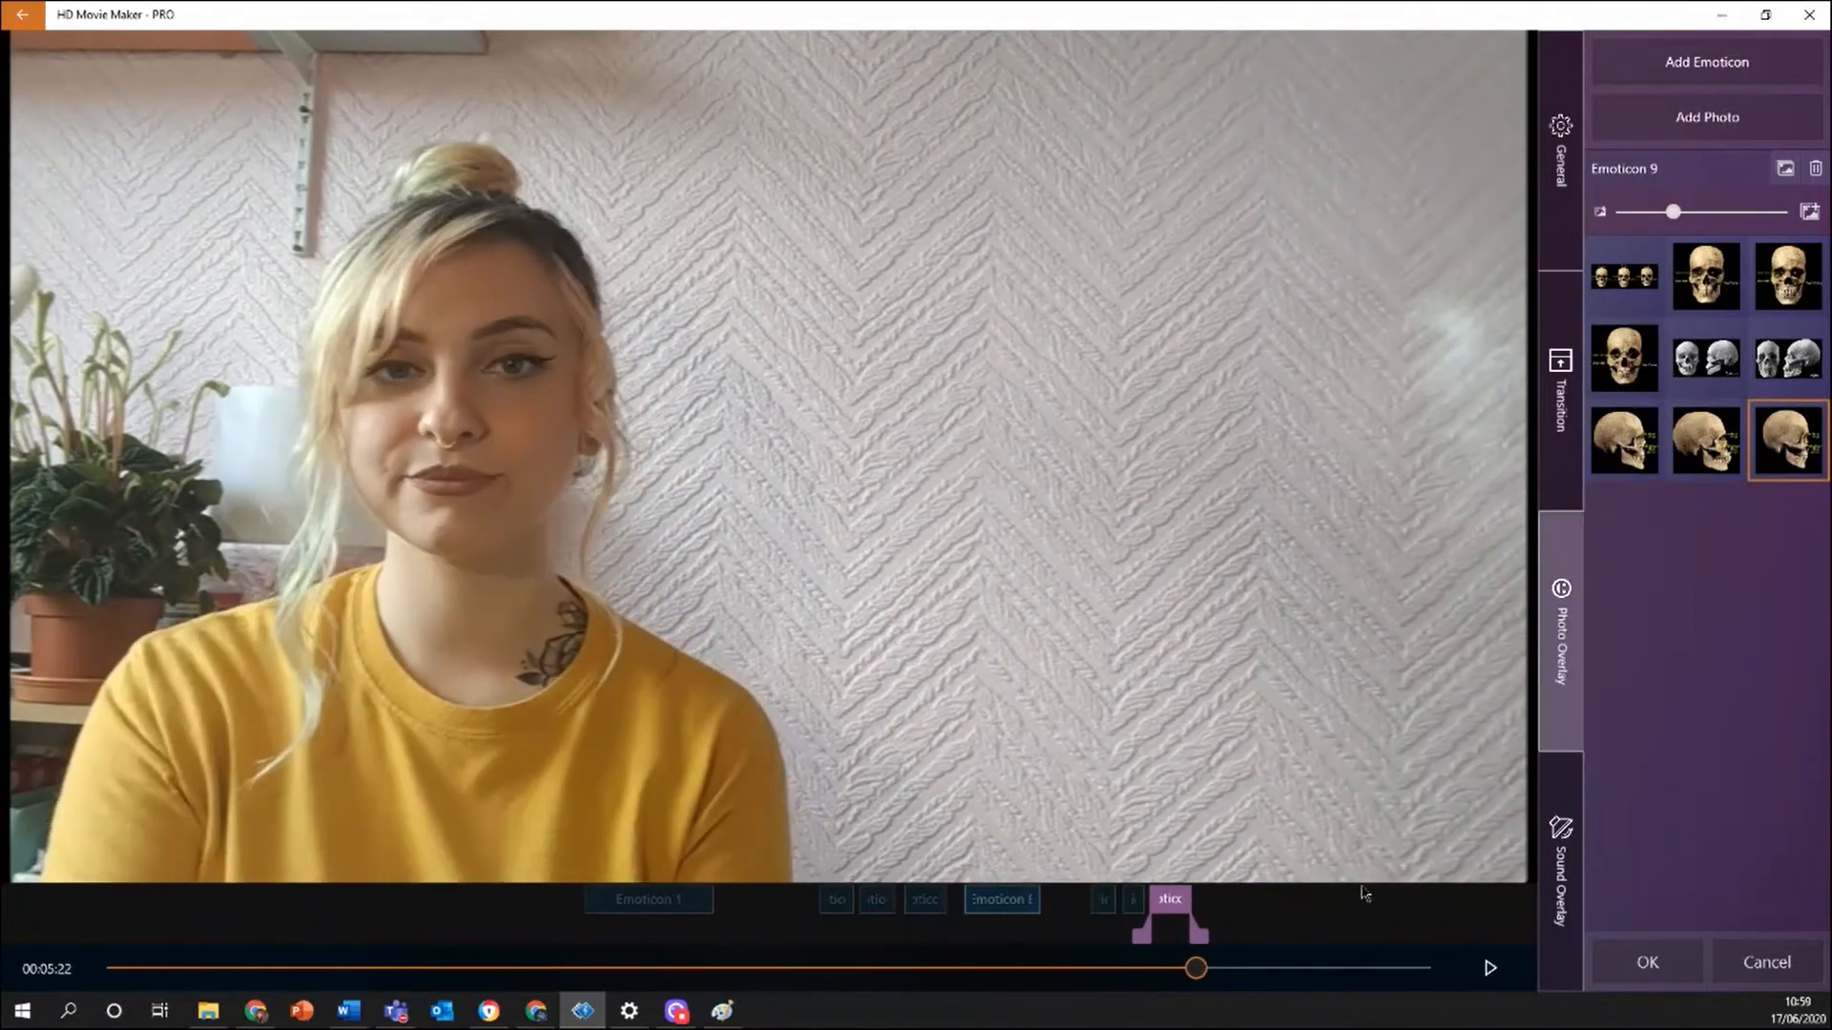
pyautogui.click(1796, 123)
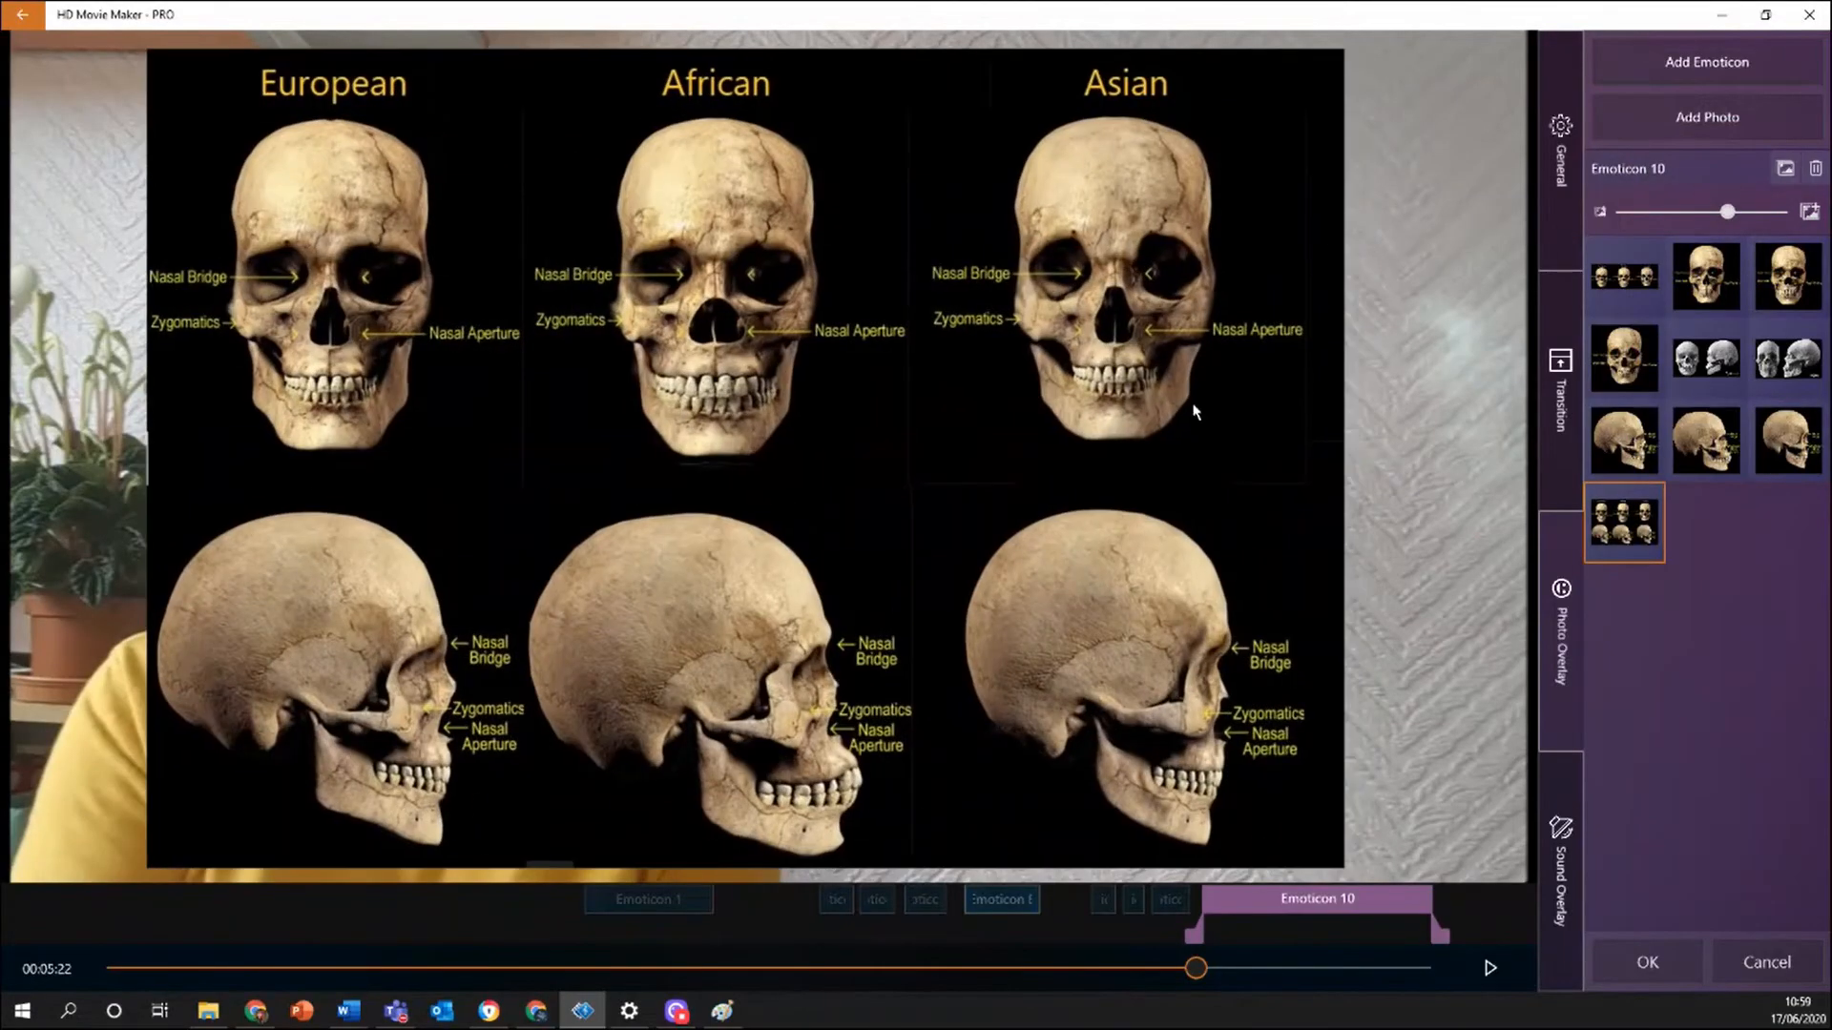
pyautogui.moveTo(1431, 935); pyautogui.dragTo(1237, 935)
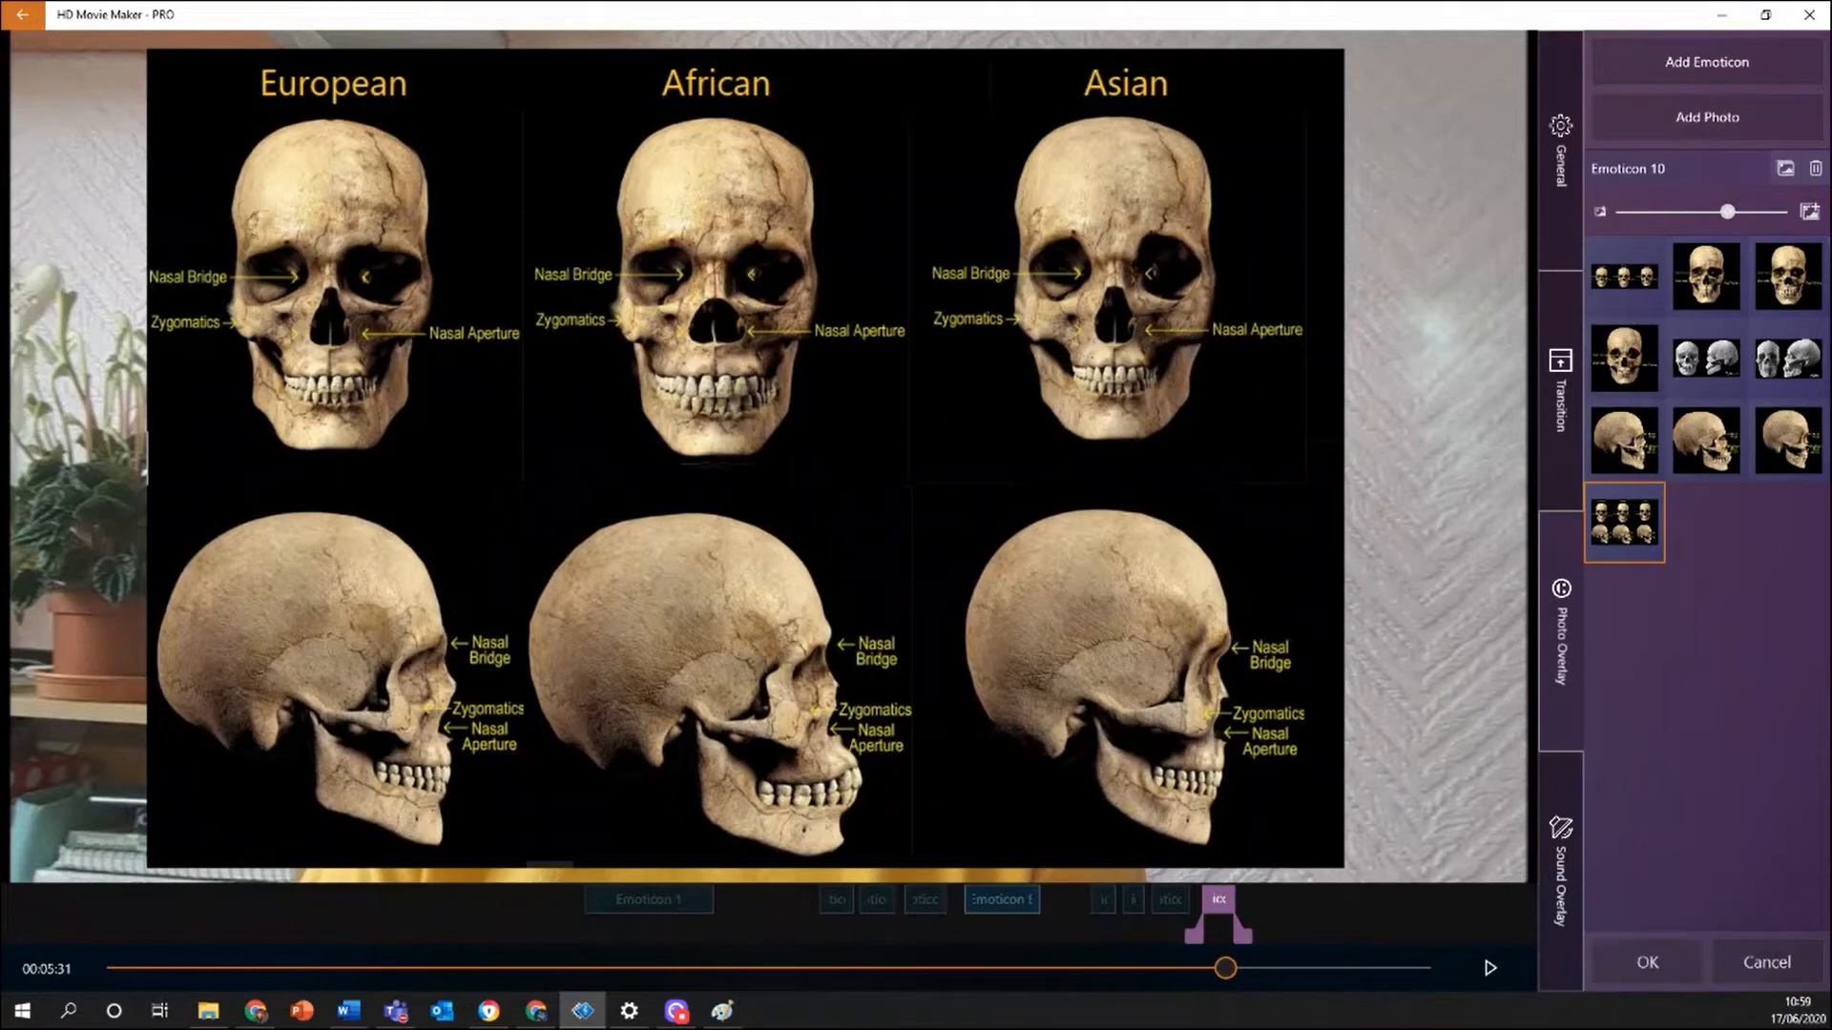
# Return the playhead to the start of the presenter clip and apply the photo overlays.
pyautogui.moveTo(1224, 970); pyautogui.dragTo(119, 965)
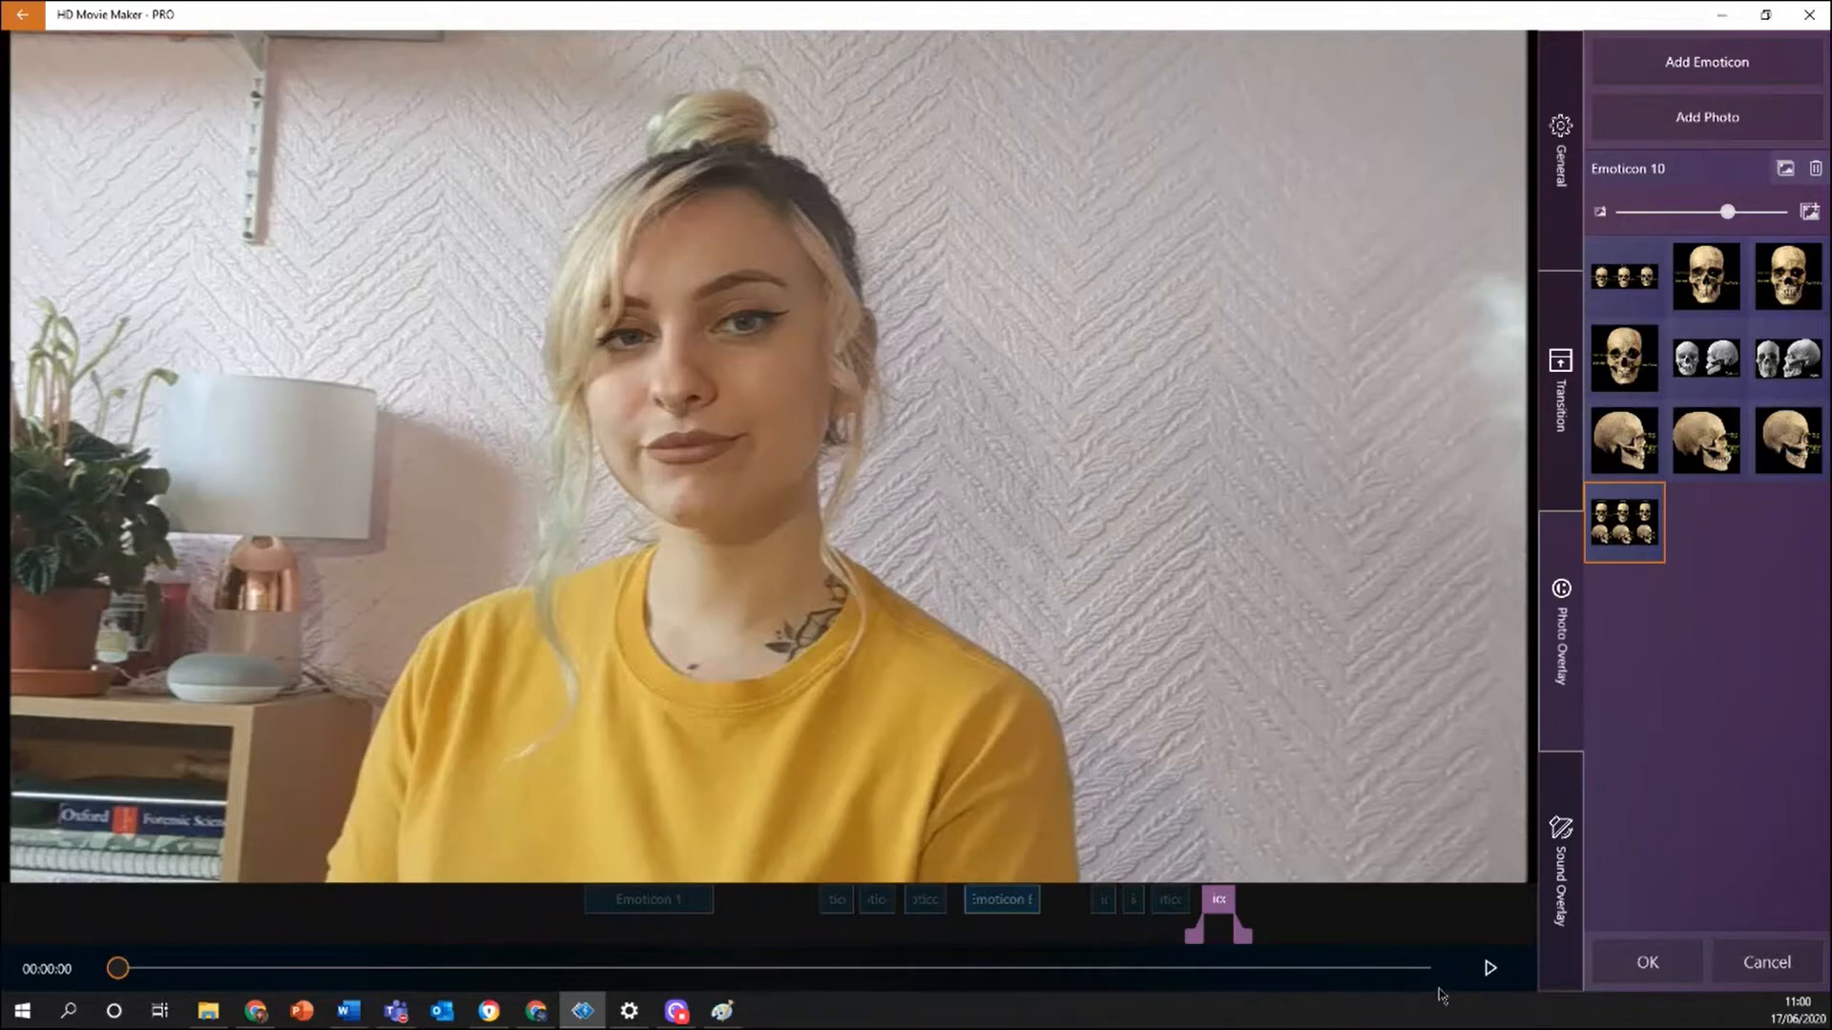
pyautogui.click(1633, 970)
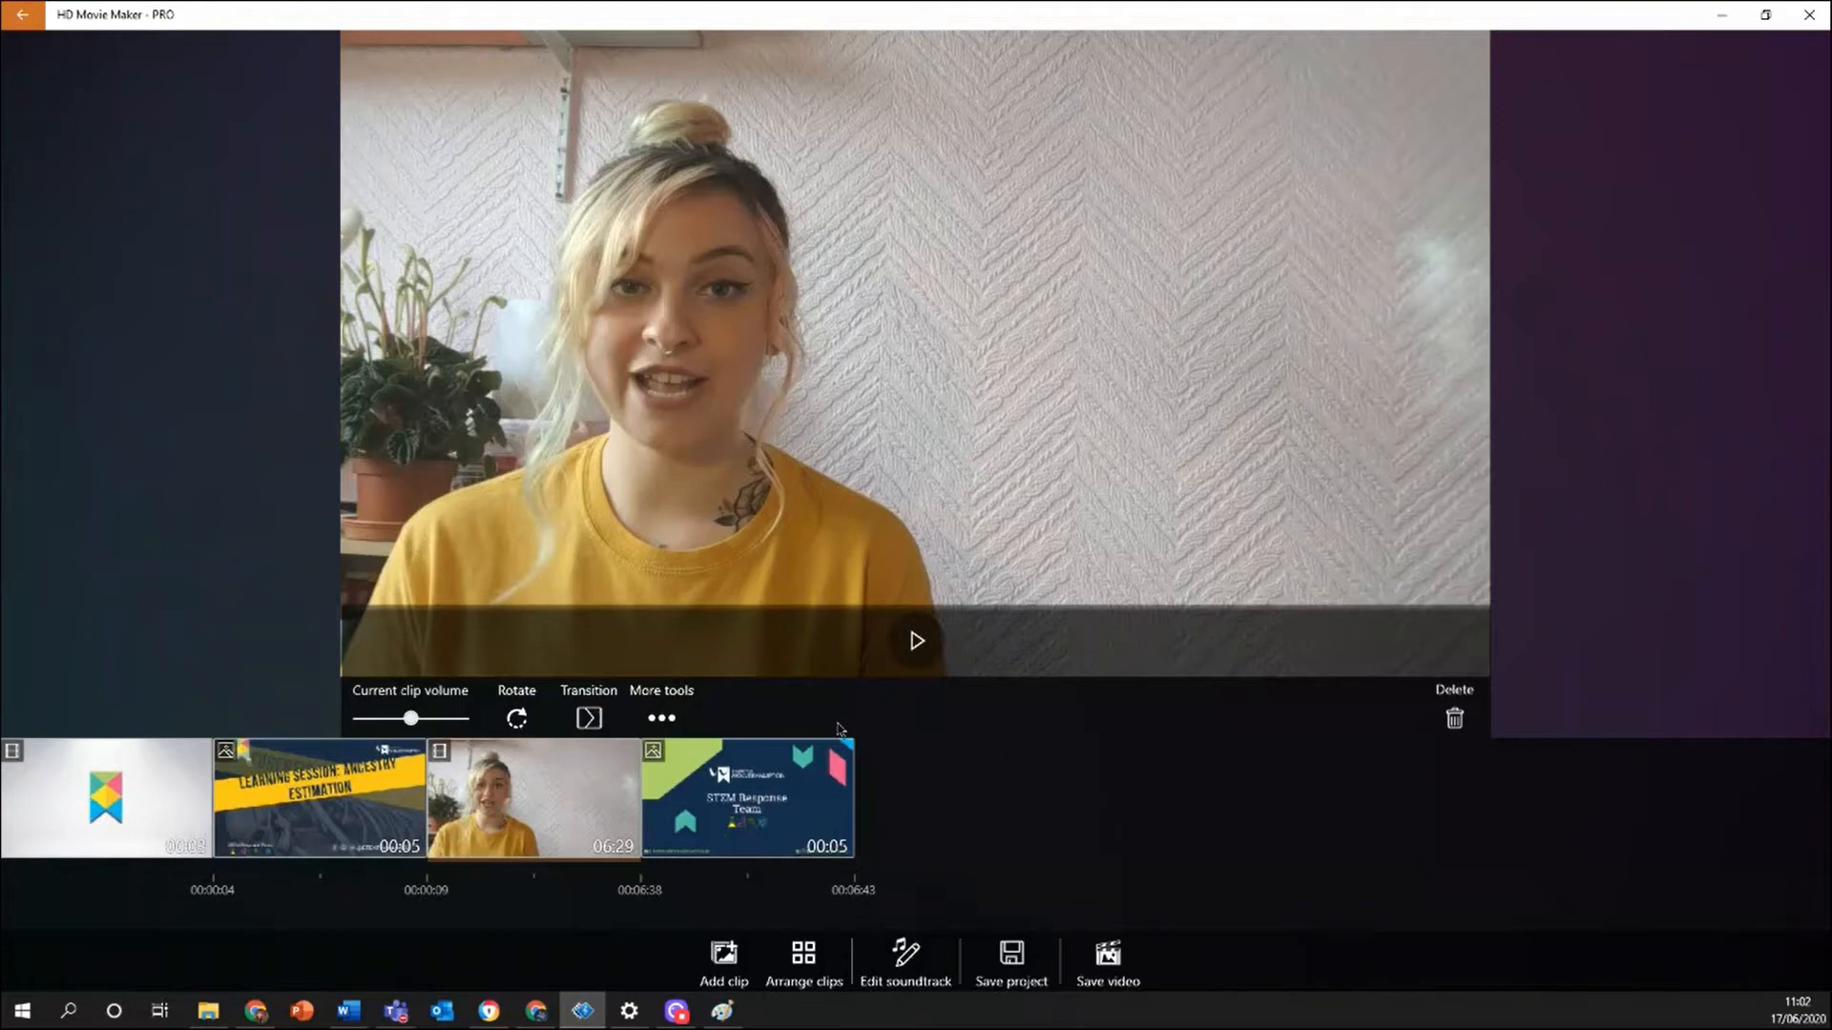
# Apply a Fade transition to the "Learning Session: Ancestry Estimation" title slide.
pyautogui.click(589, 719)
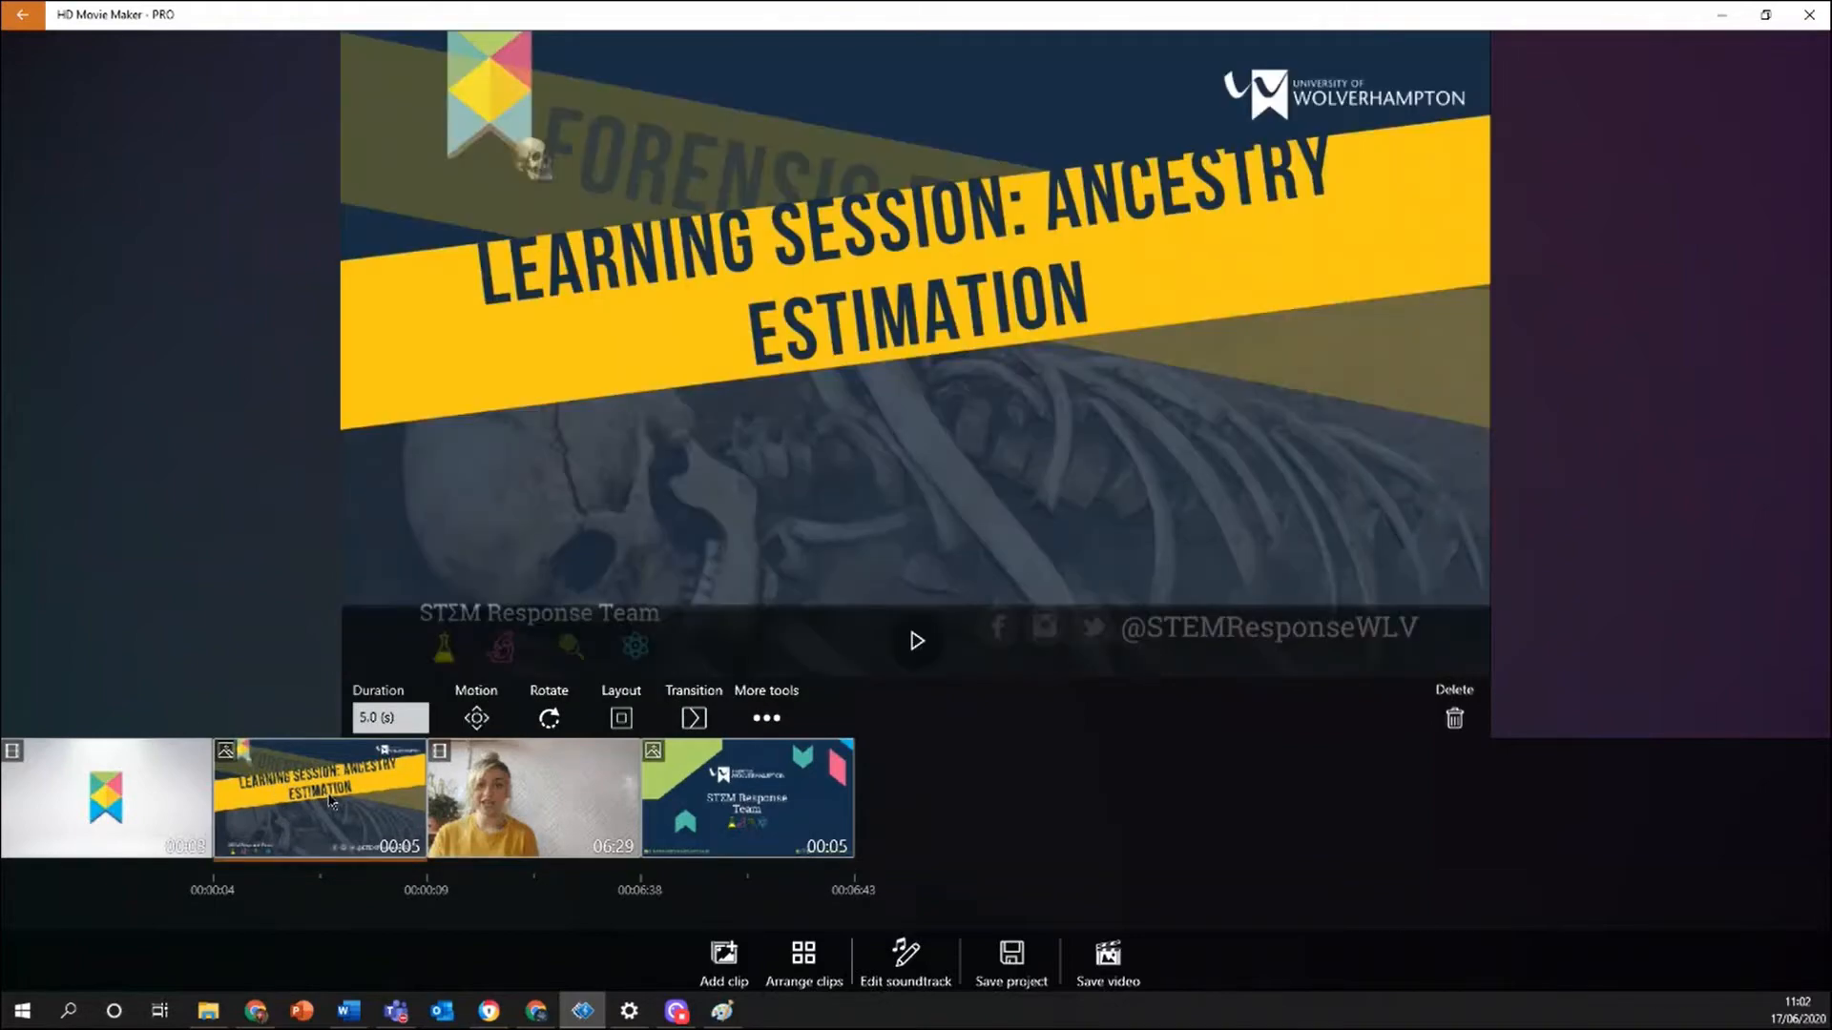
pyautogui.click(693, 718)
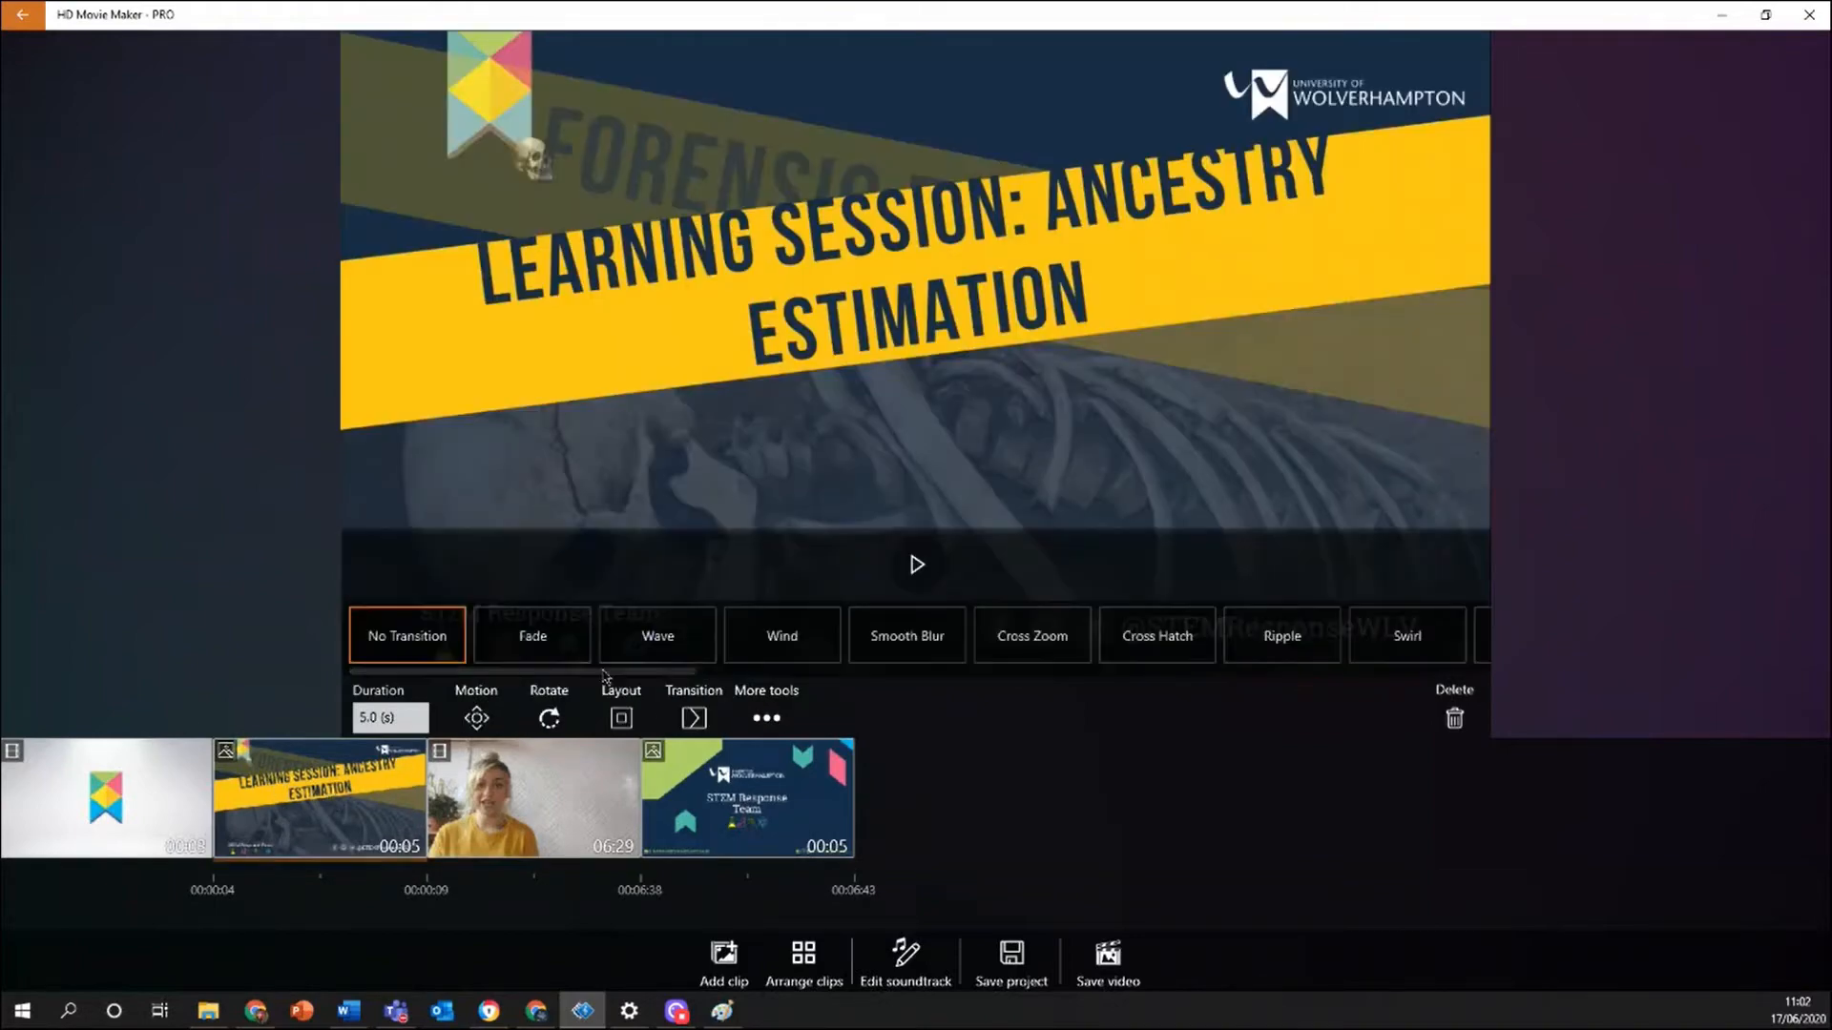
pyautogui.click(532, 641)
# Play the project from the opening logo clip into the presenter clip, then look through the logo clip's transition options.
pyautogui.click(111, 814)
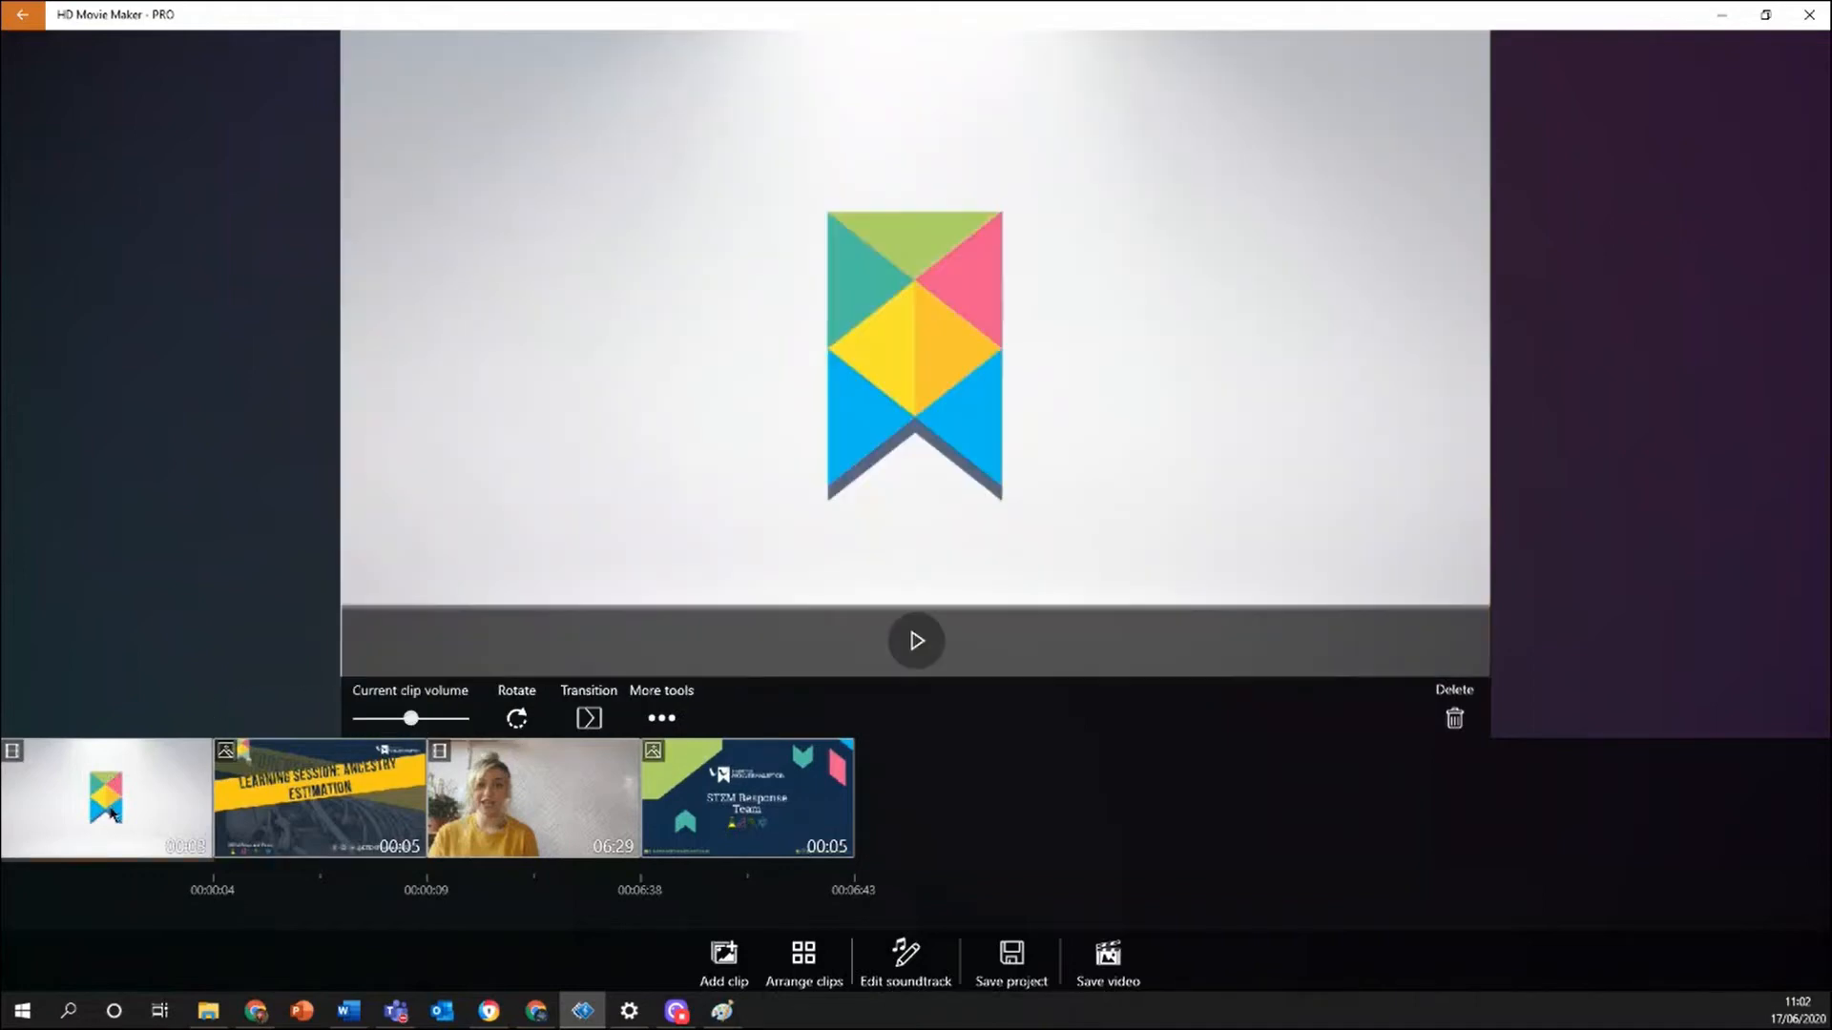
pyautogui.click(916, 641)
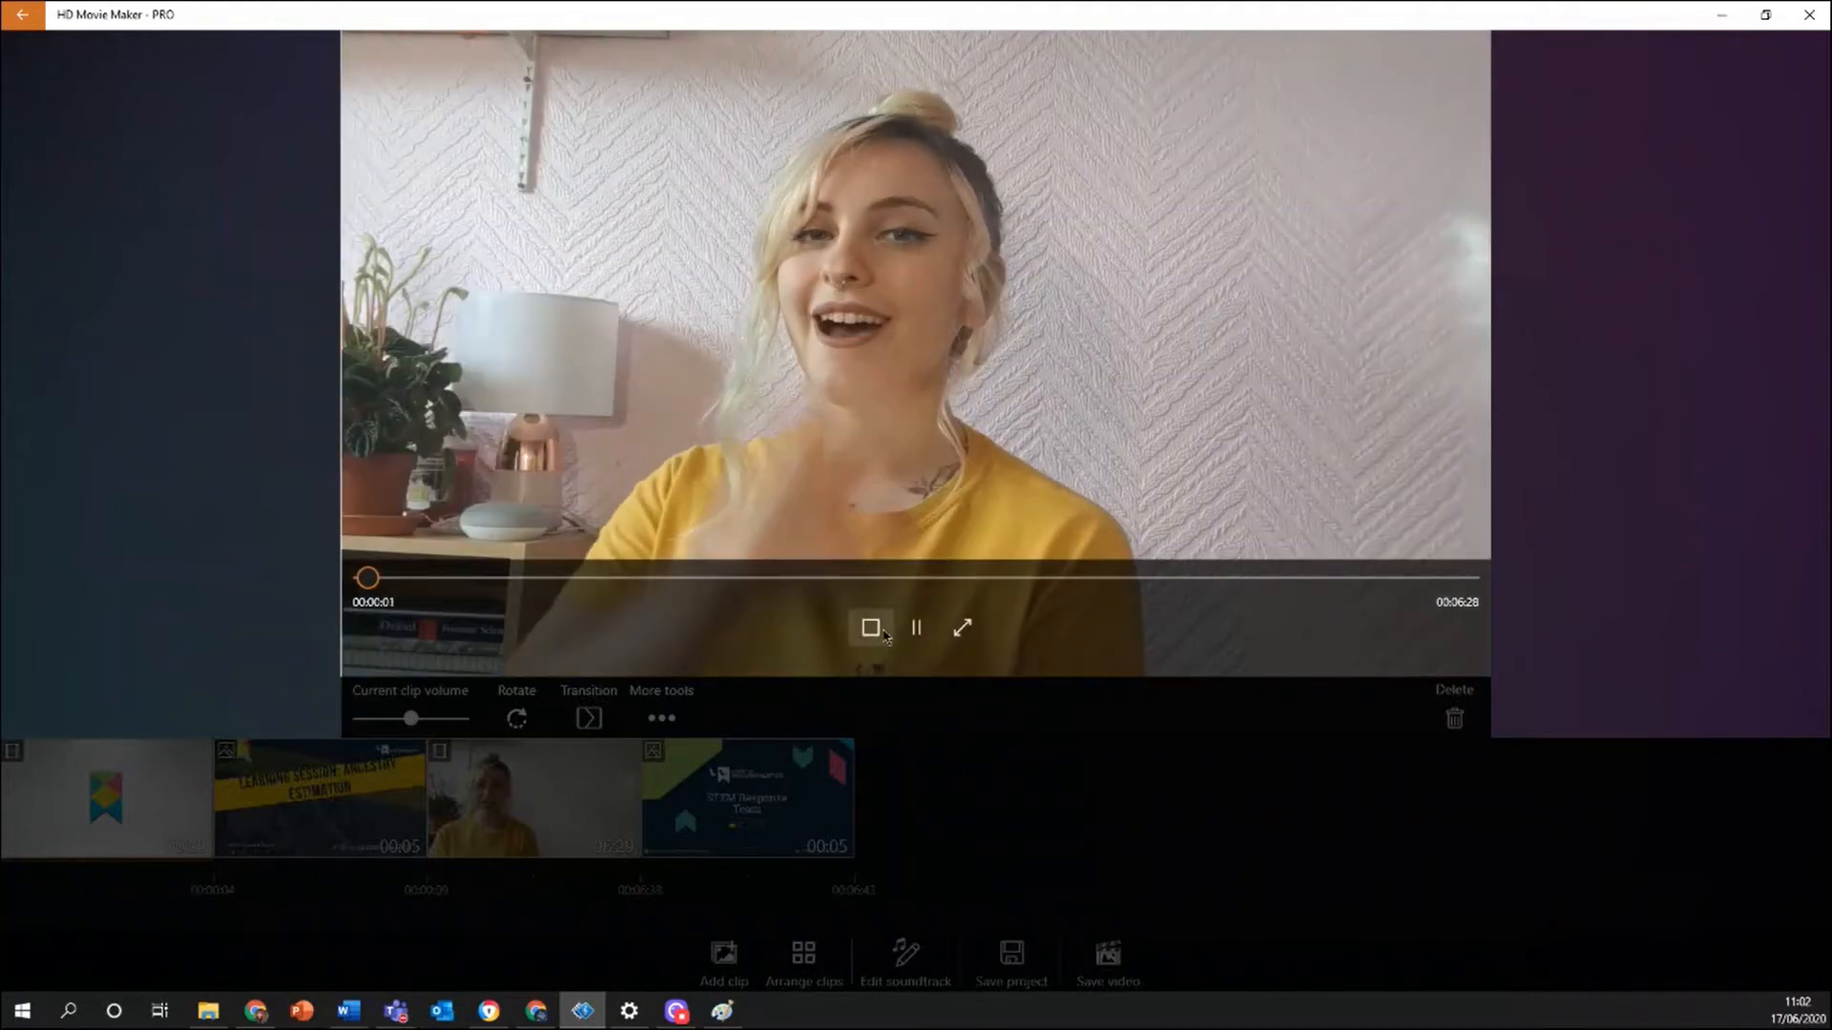
pyautogui.click(882, 636)
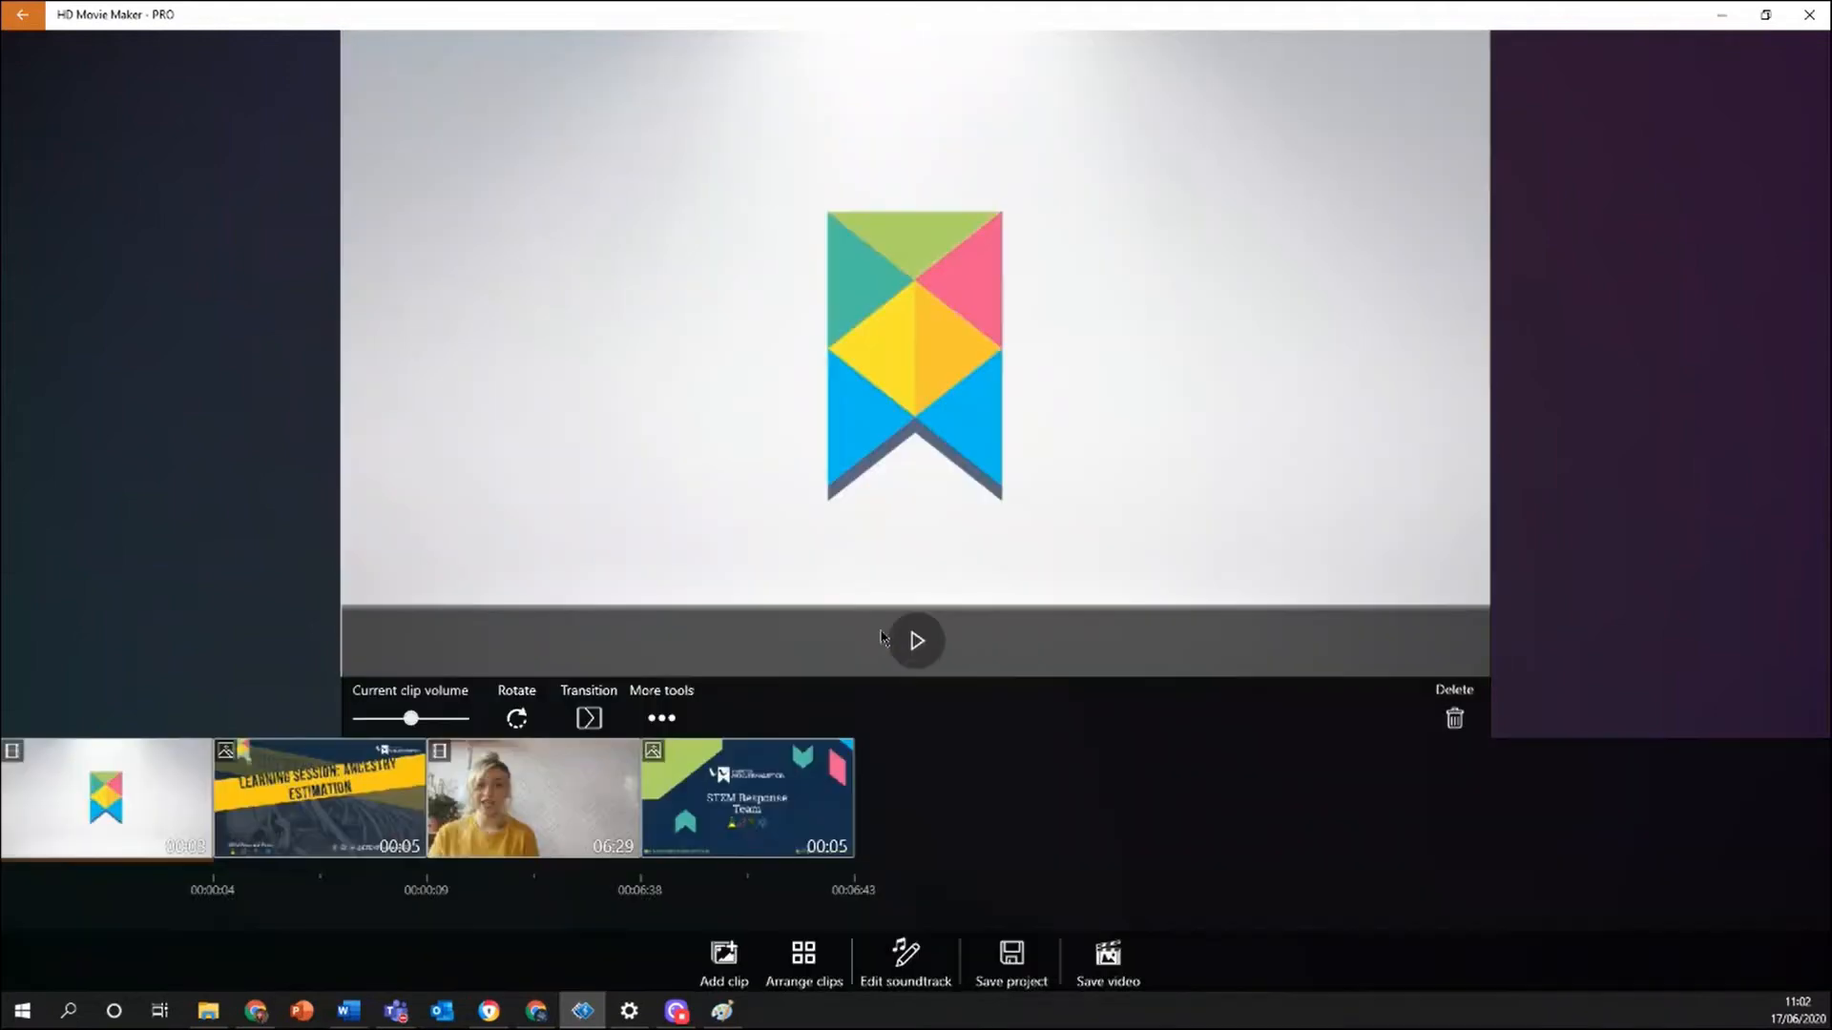
pyautogui.click(587, 717)
pyautogui.moveTo(619, 680); pyautogui.dragTo(558, 696)
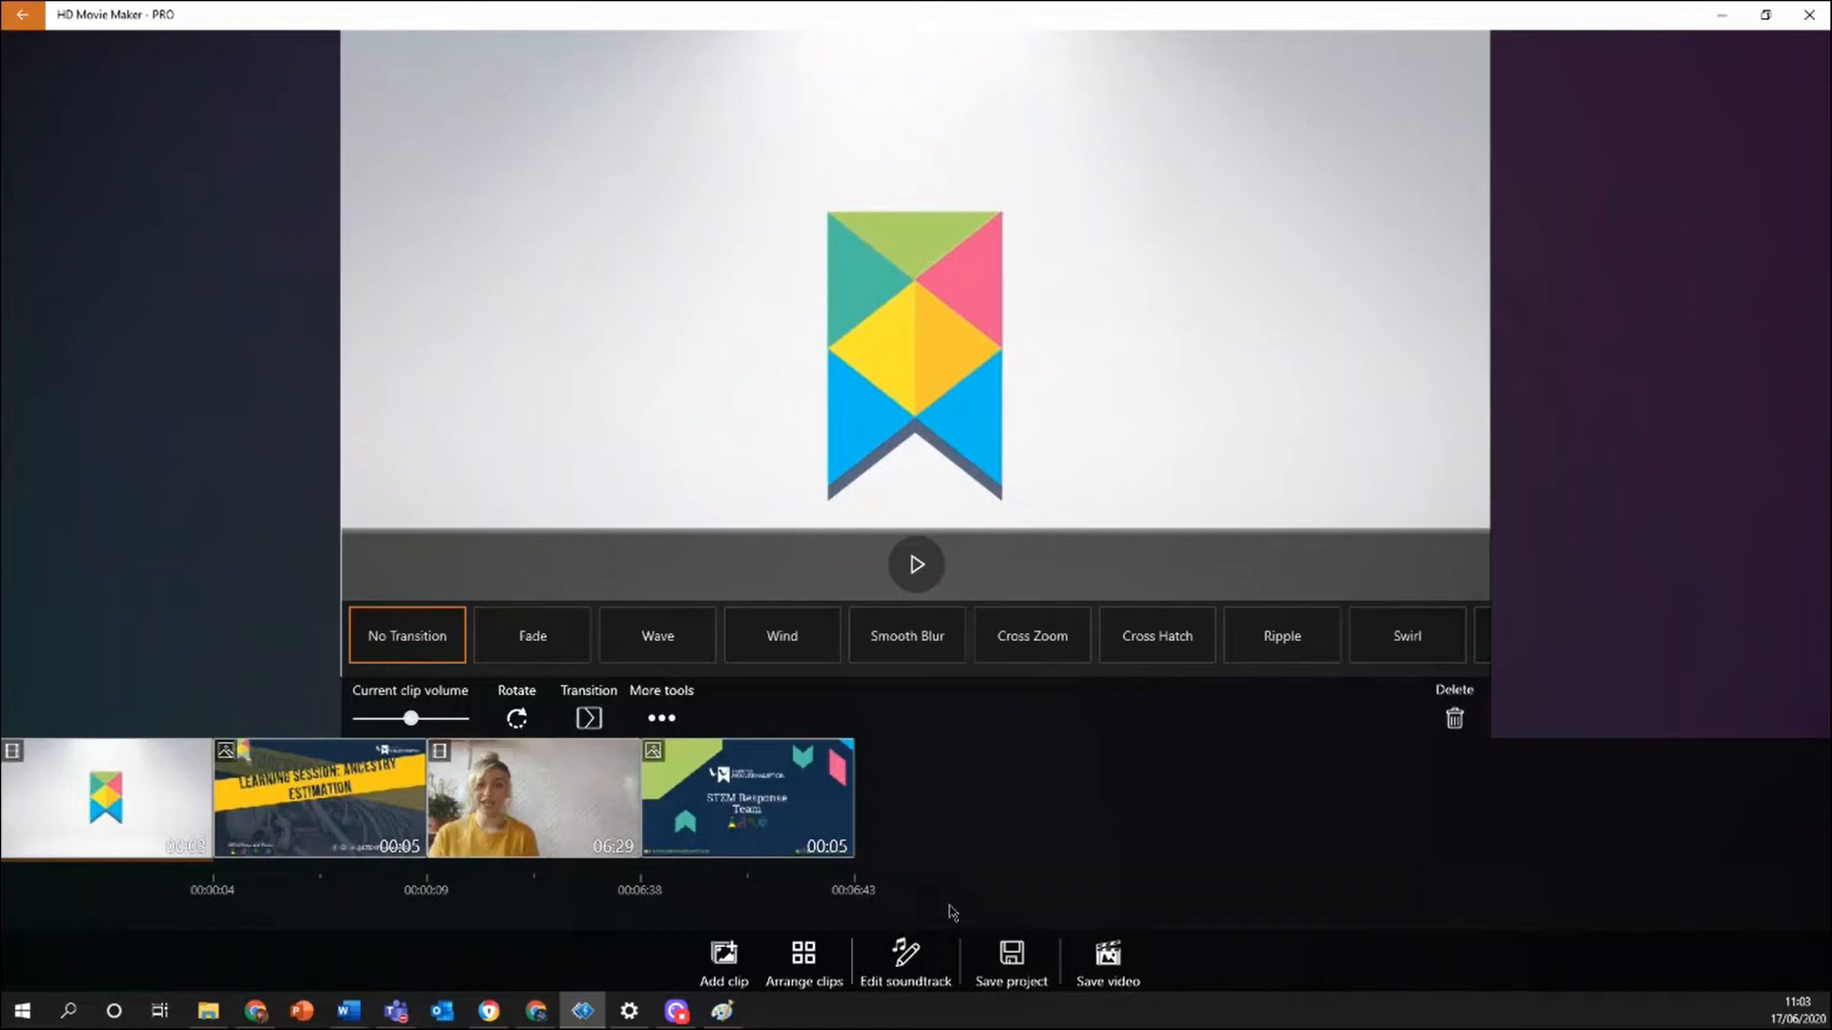
# Insert a local music file from the Downloads folder at the start of the project's soundtrack.
pyautogui.click(924, 952)
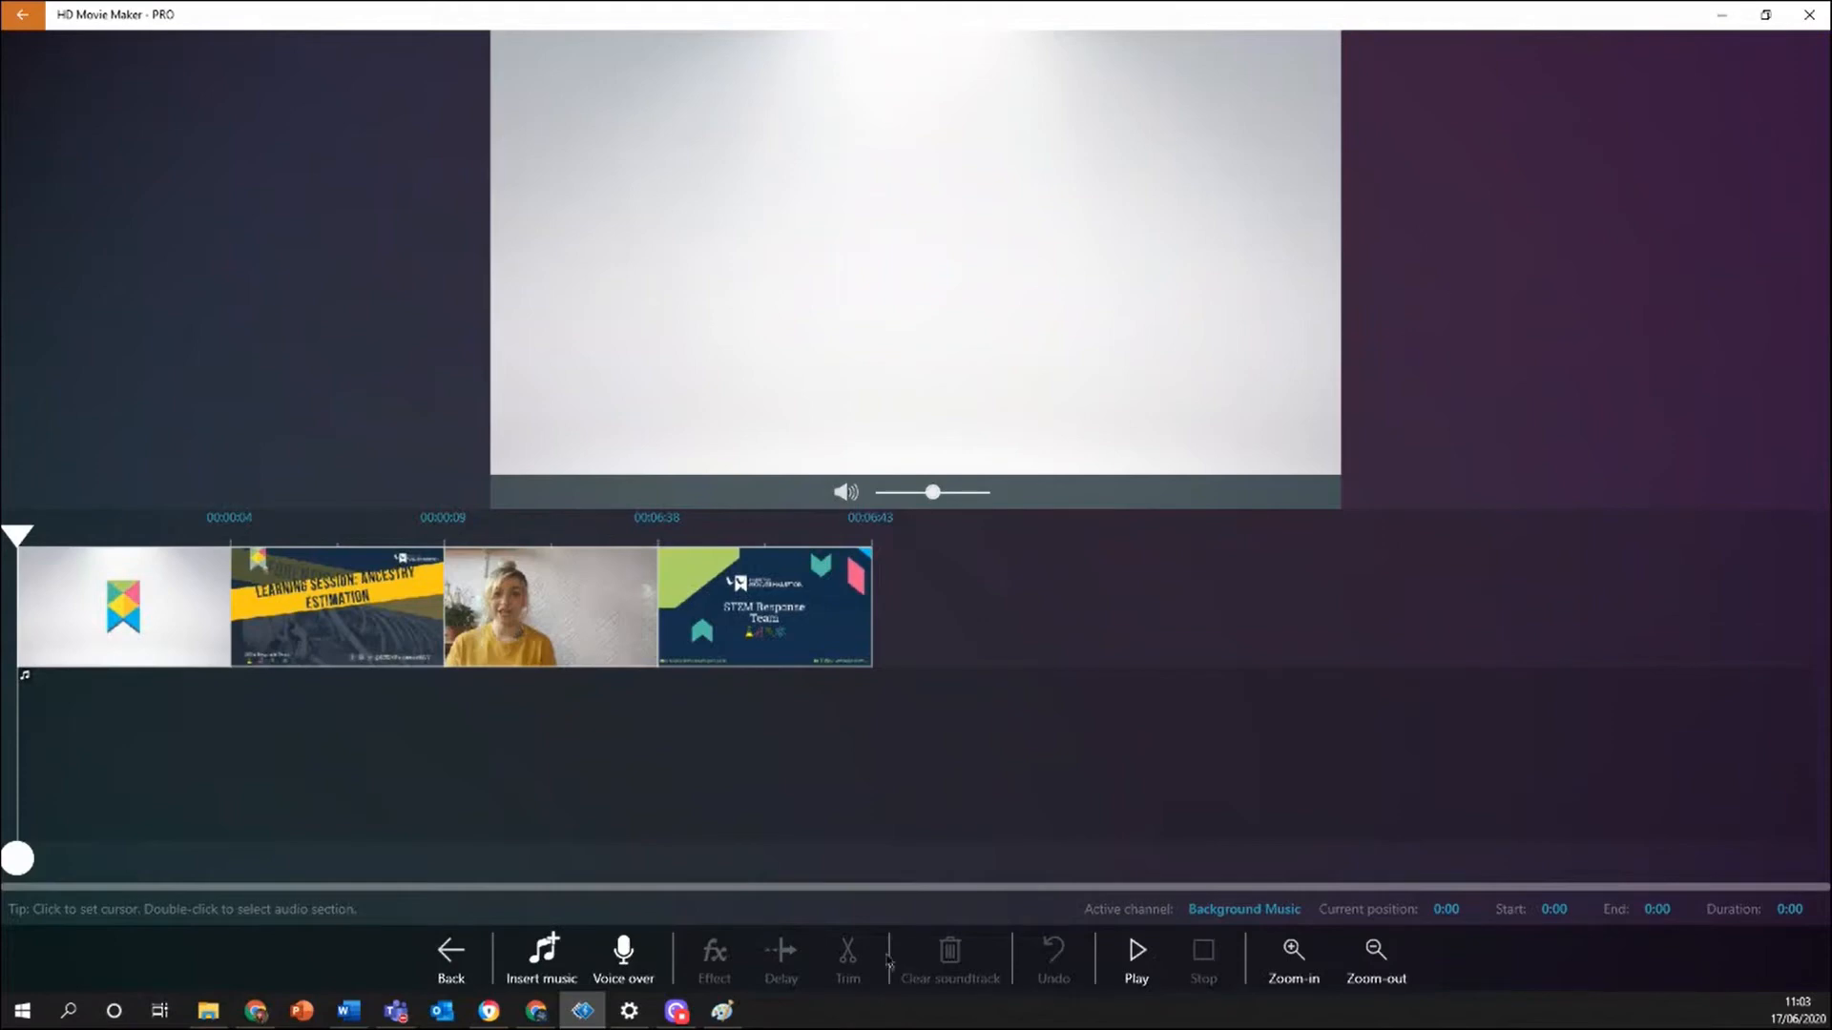
pyautogui.click(551, 959)
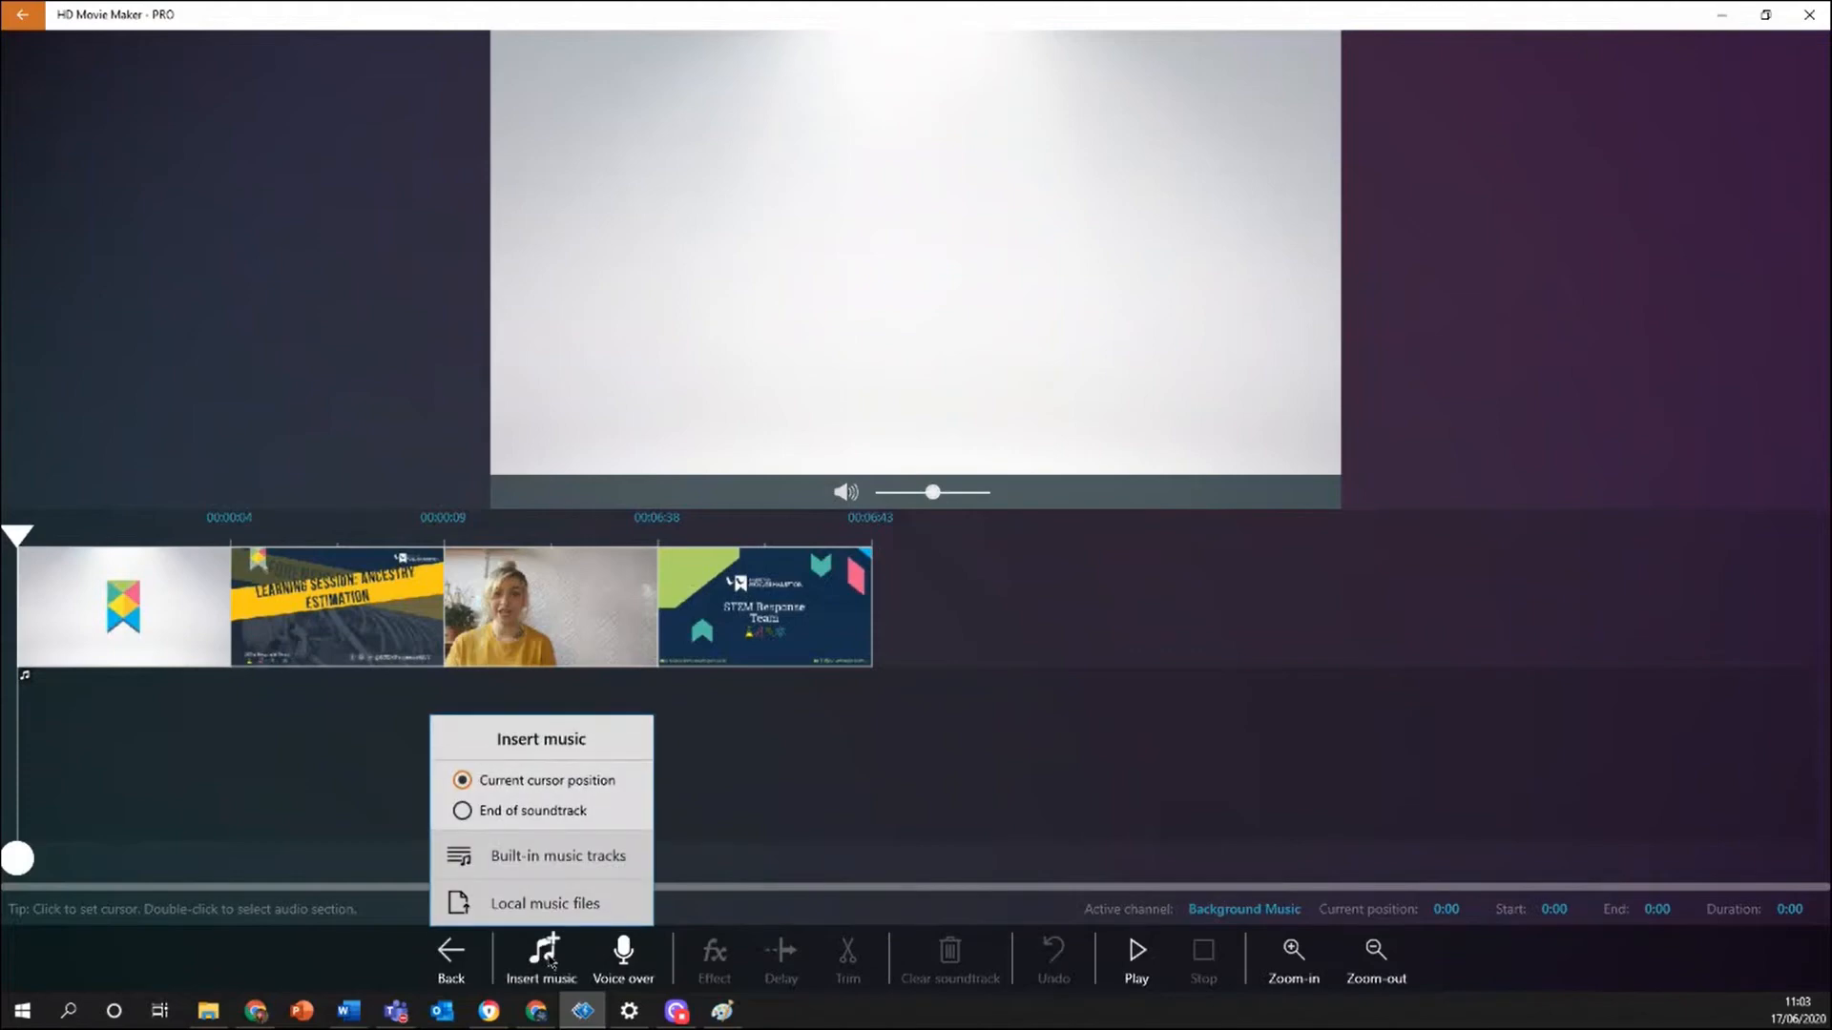
pyautogui.click(529, 907)
pyautogui.click(526, 907)
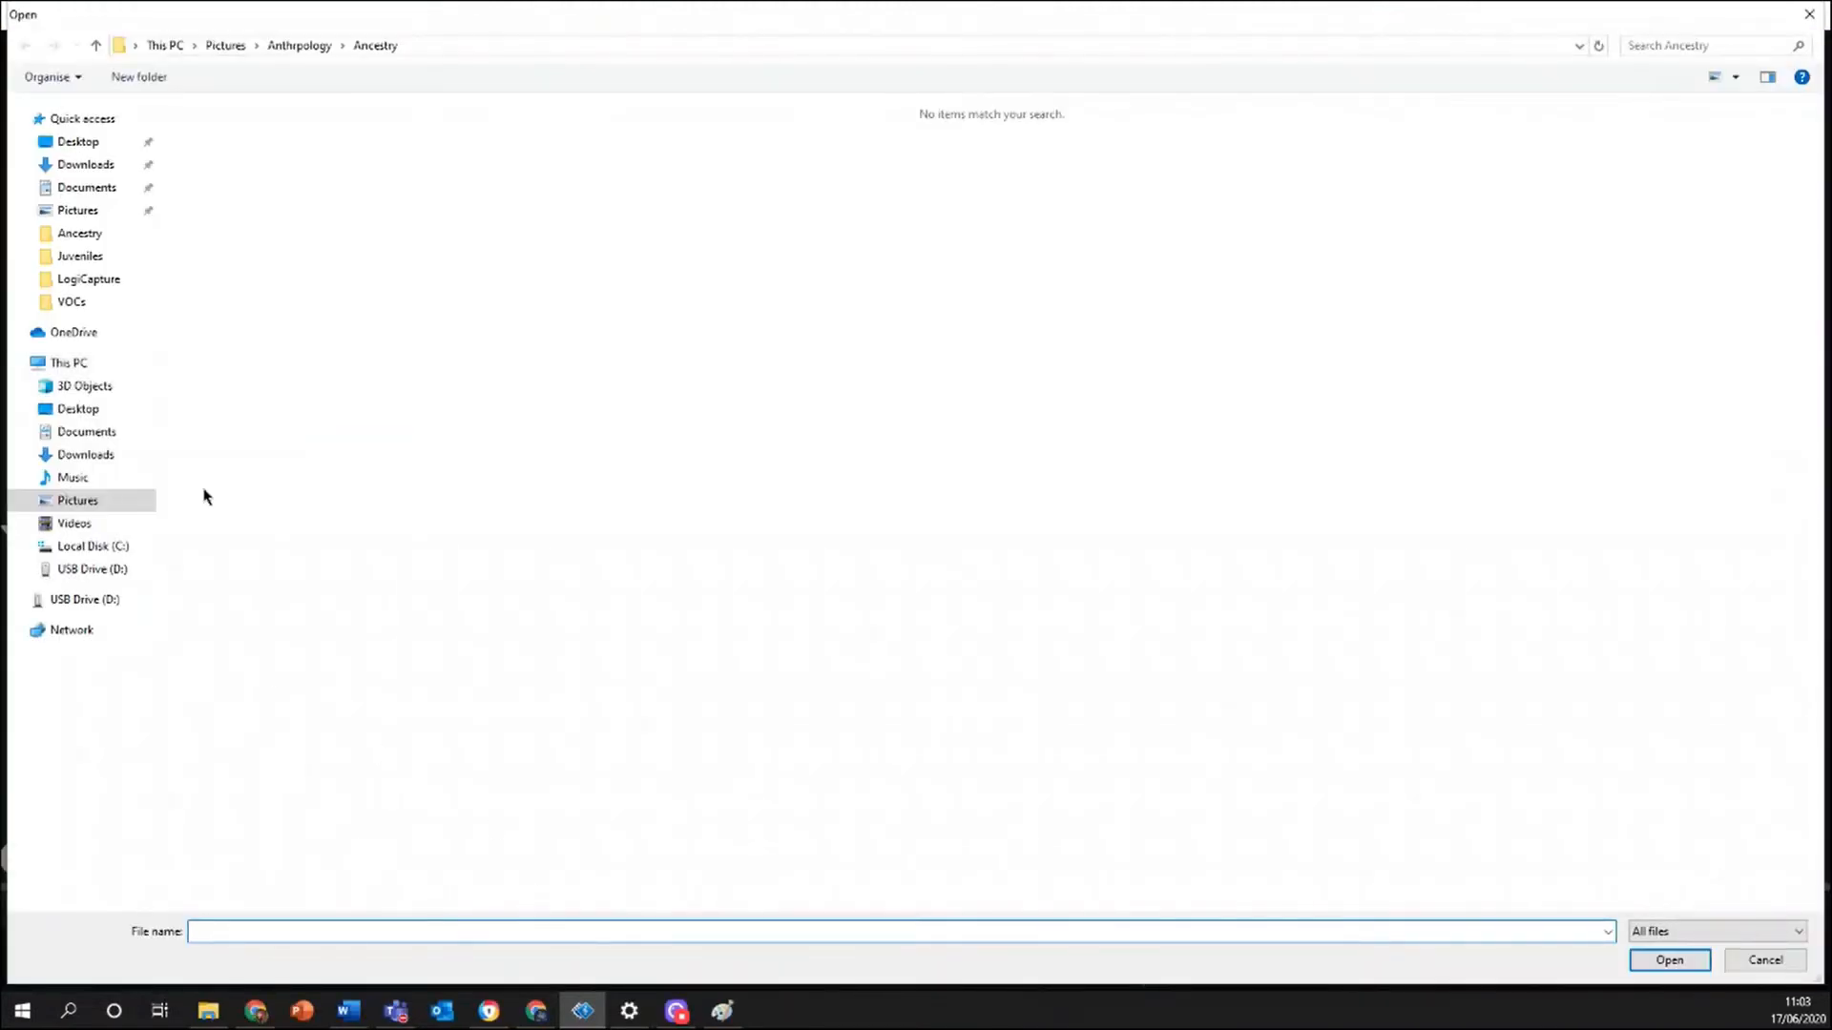
pyautogui.click(48, 162)
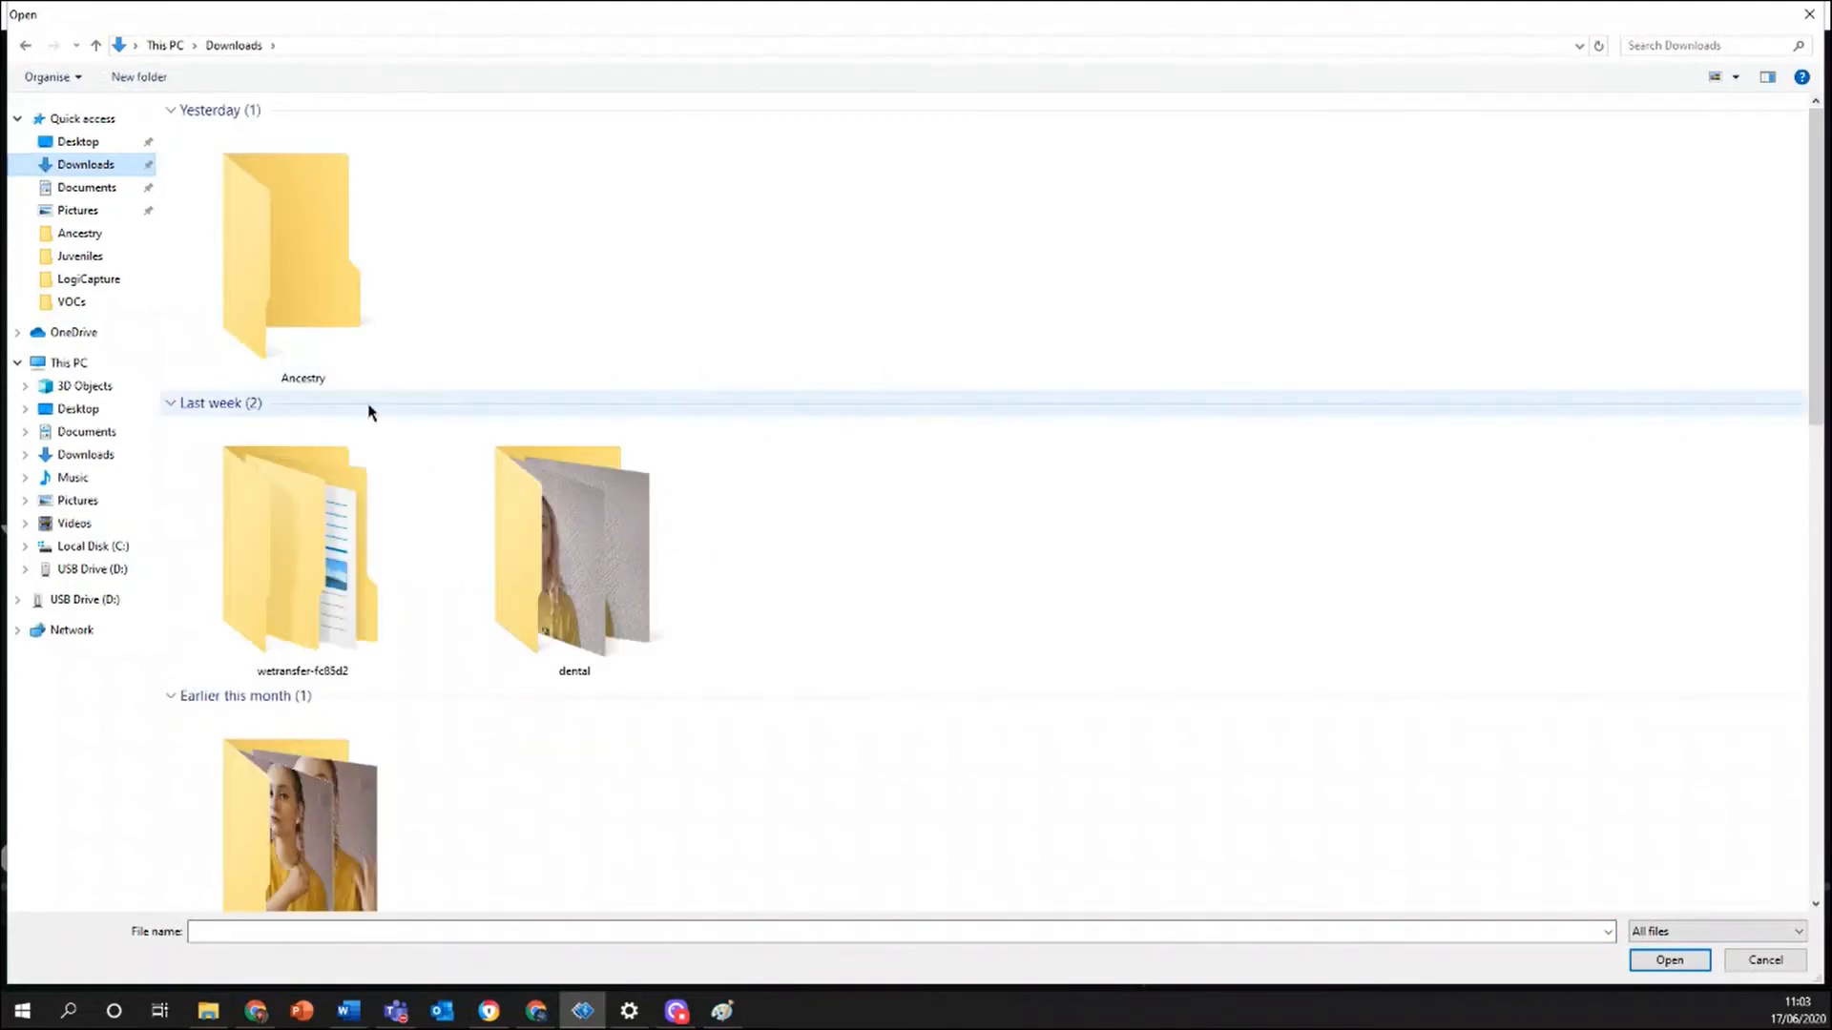
pyautogui.scroll(-6, 449, 478)
pyautogui.doubleClick(336, 506)
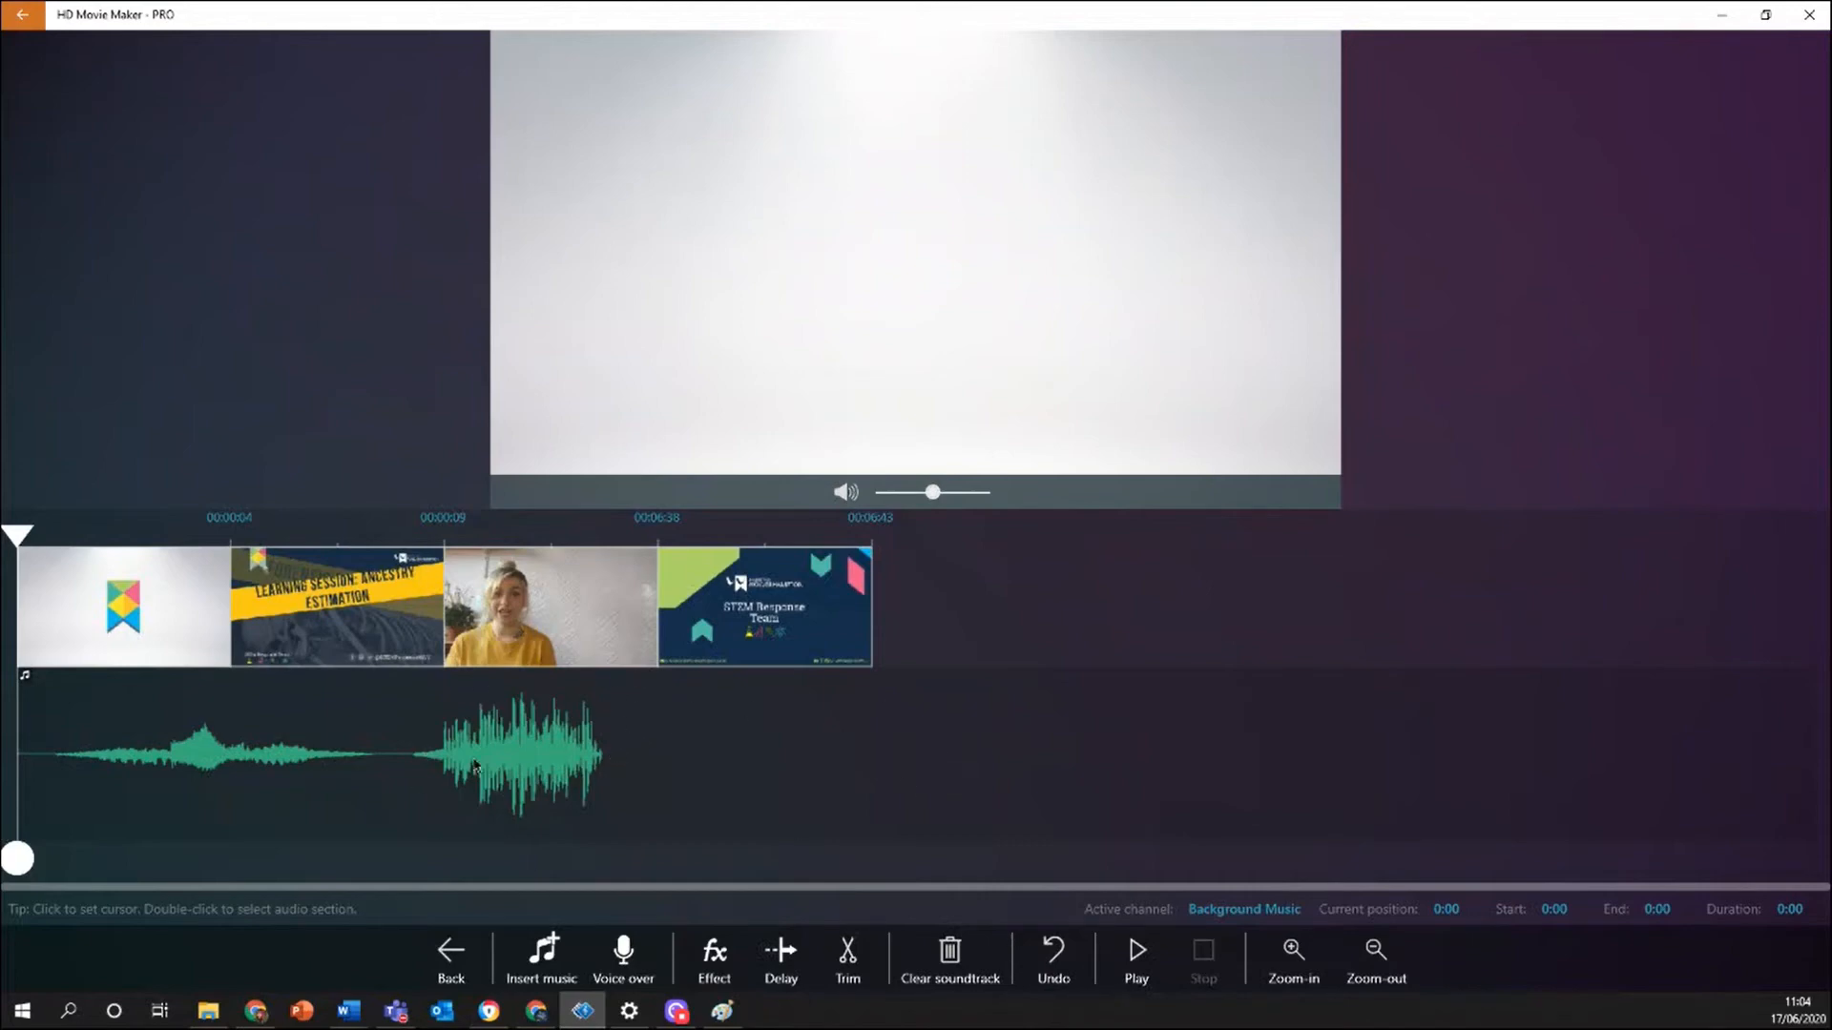
# Delay the music from 0:09 by 00:06:29.122, leaving the presenter clip silent and resuming the music at the closing slide.
pyautogui.doubleClick(506, 737)
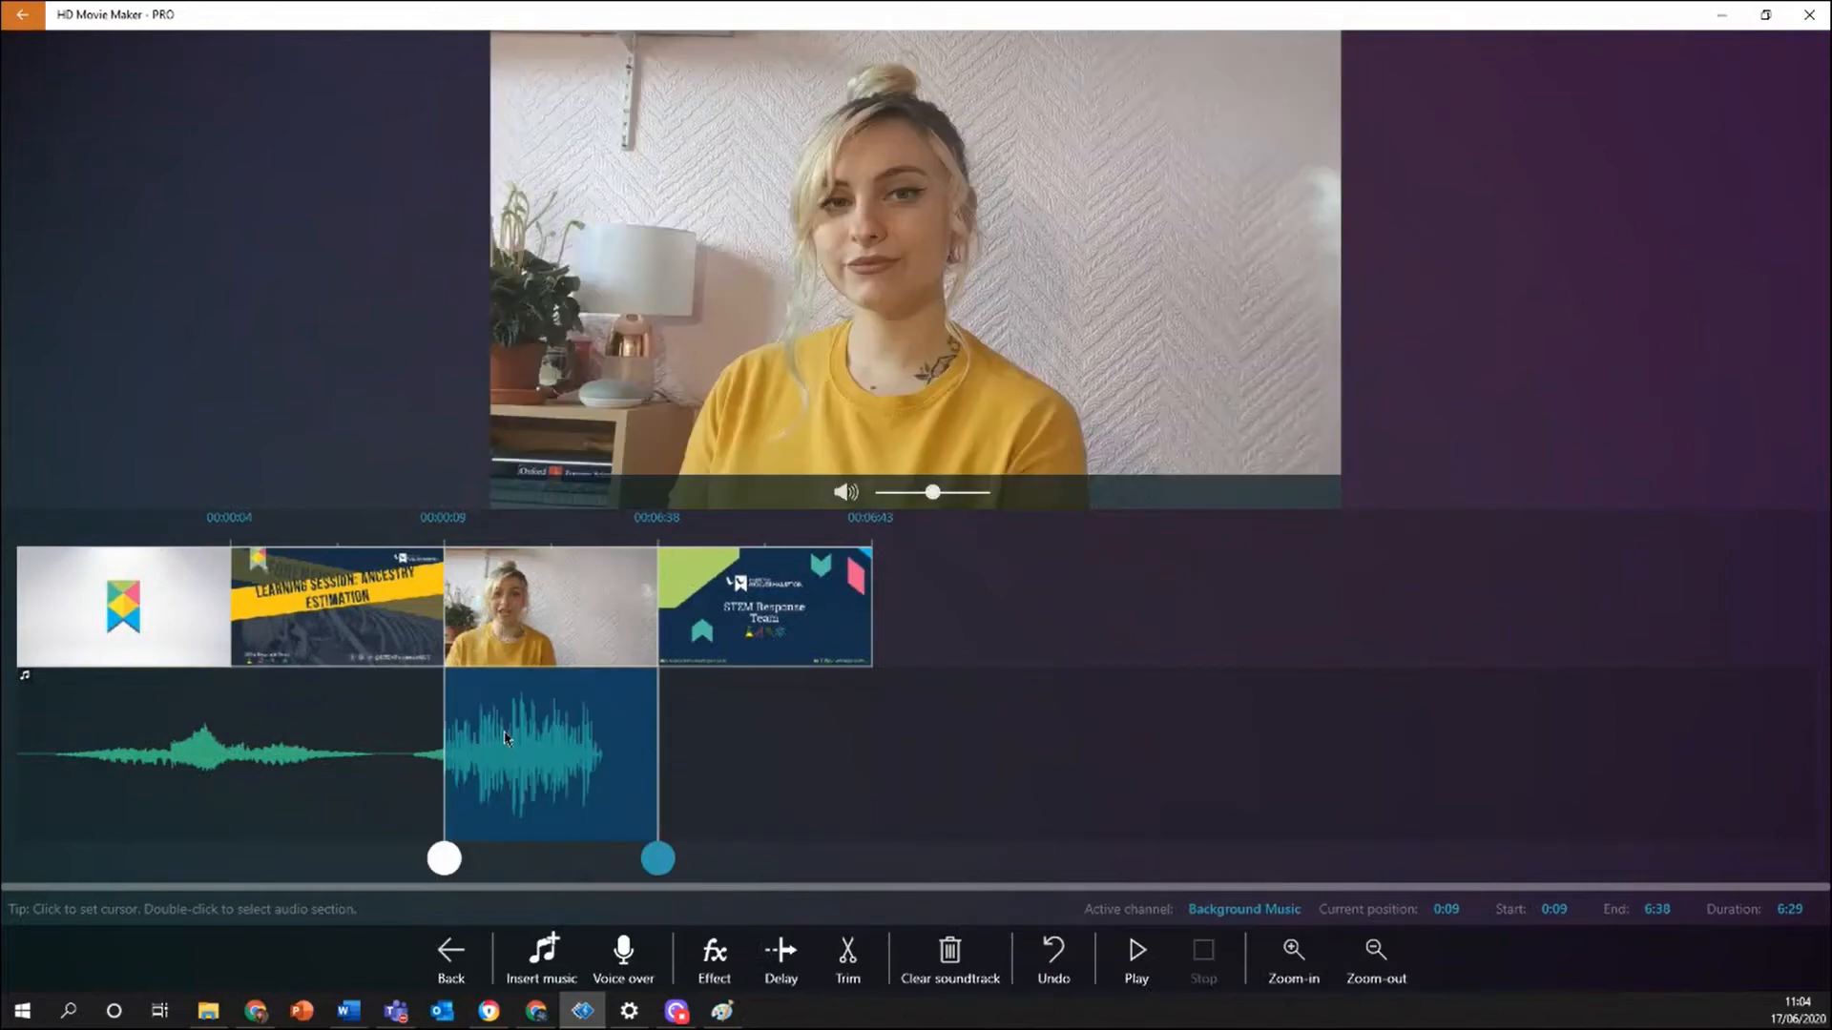
pyautogui.moveTo(658, 859); pyautogui.dragTo(436, 852)
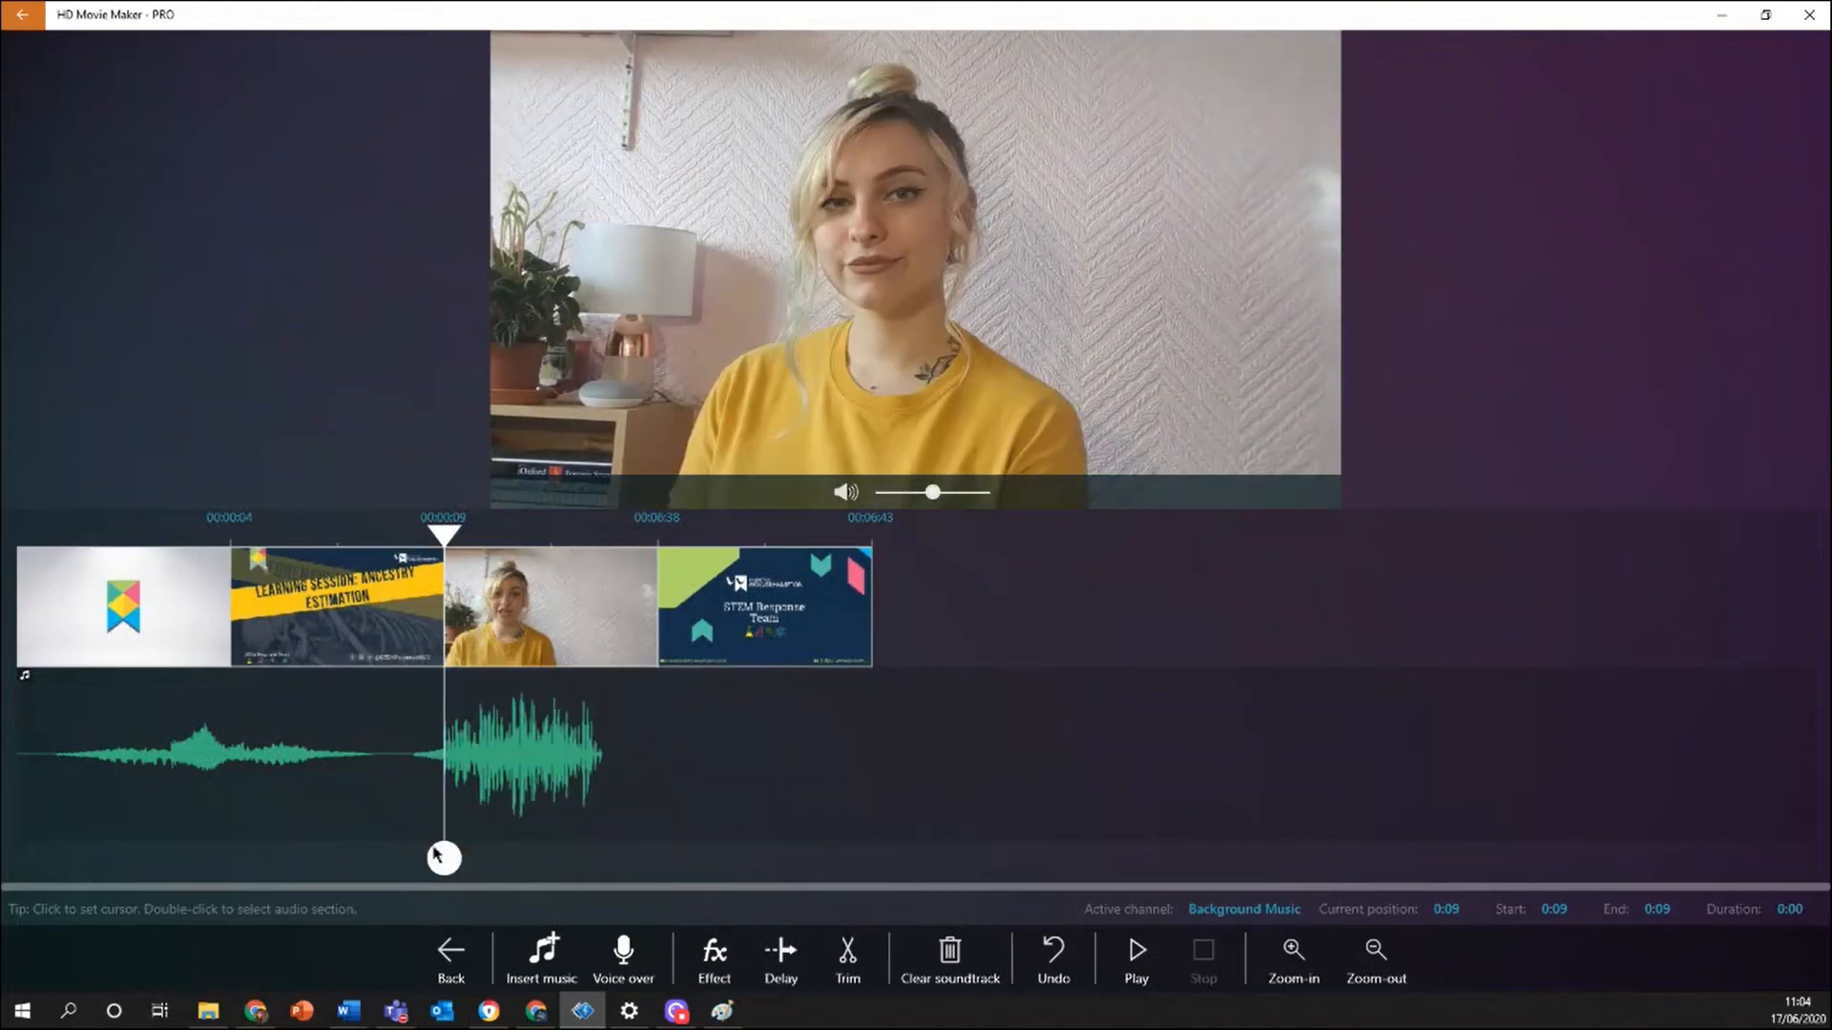
pyautogui.click(773, 957)
pyautogui.moveTo(445, 858); pyautogui.dragTo(660, 853)
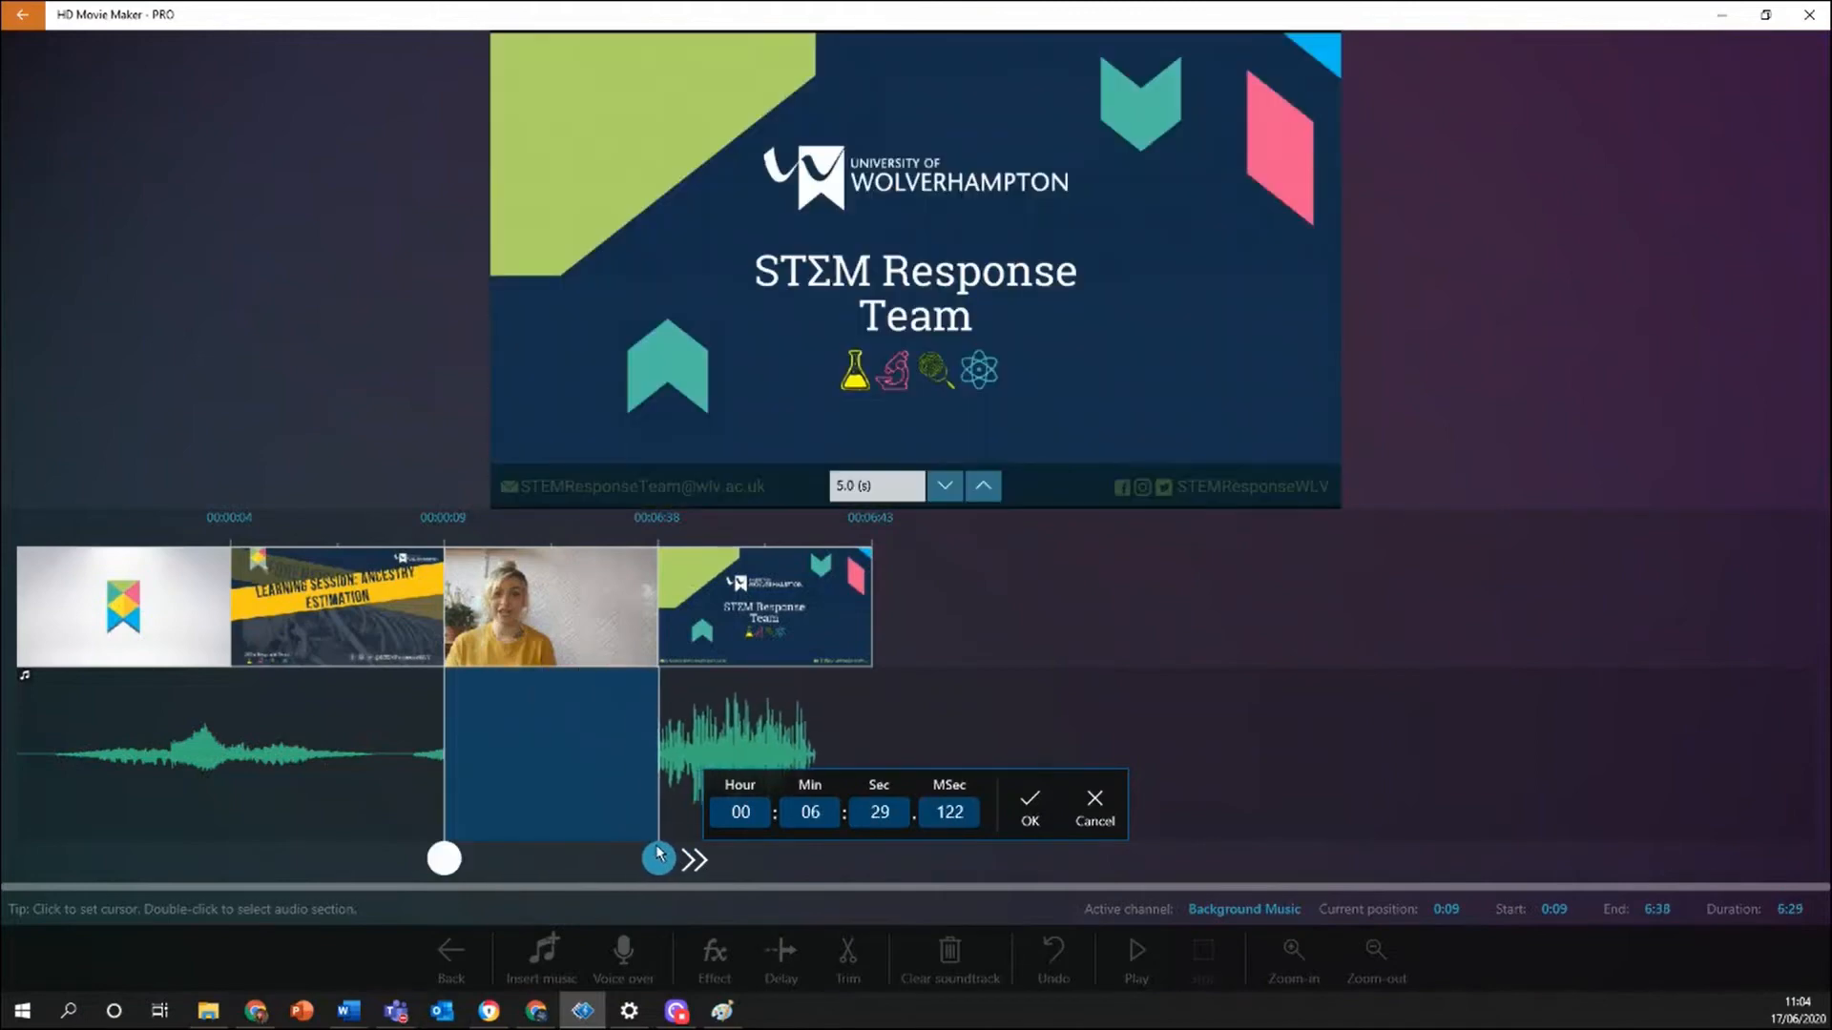
pyautogui.click(1035, 809)
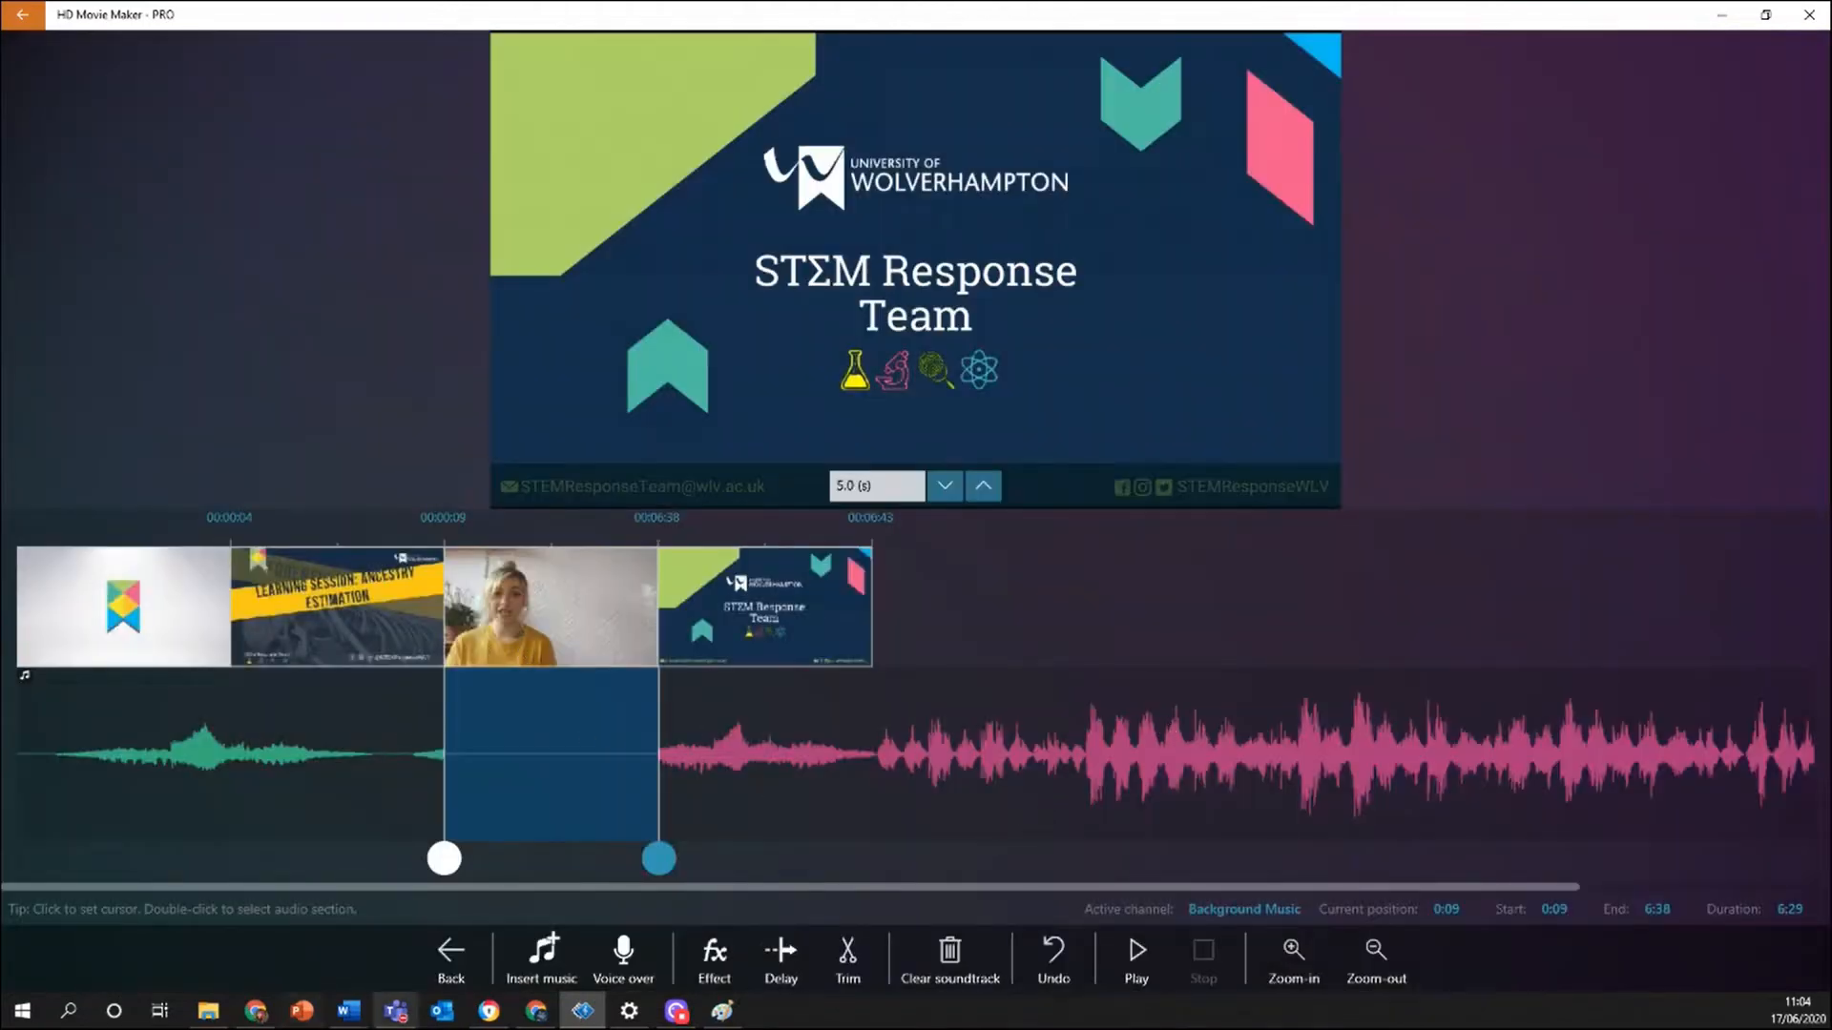
# Add a fade-in to the section of music under the closing STEM Response Team slide.
pyautogui.doubleClick(745, 645)
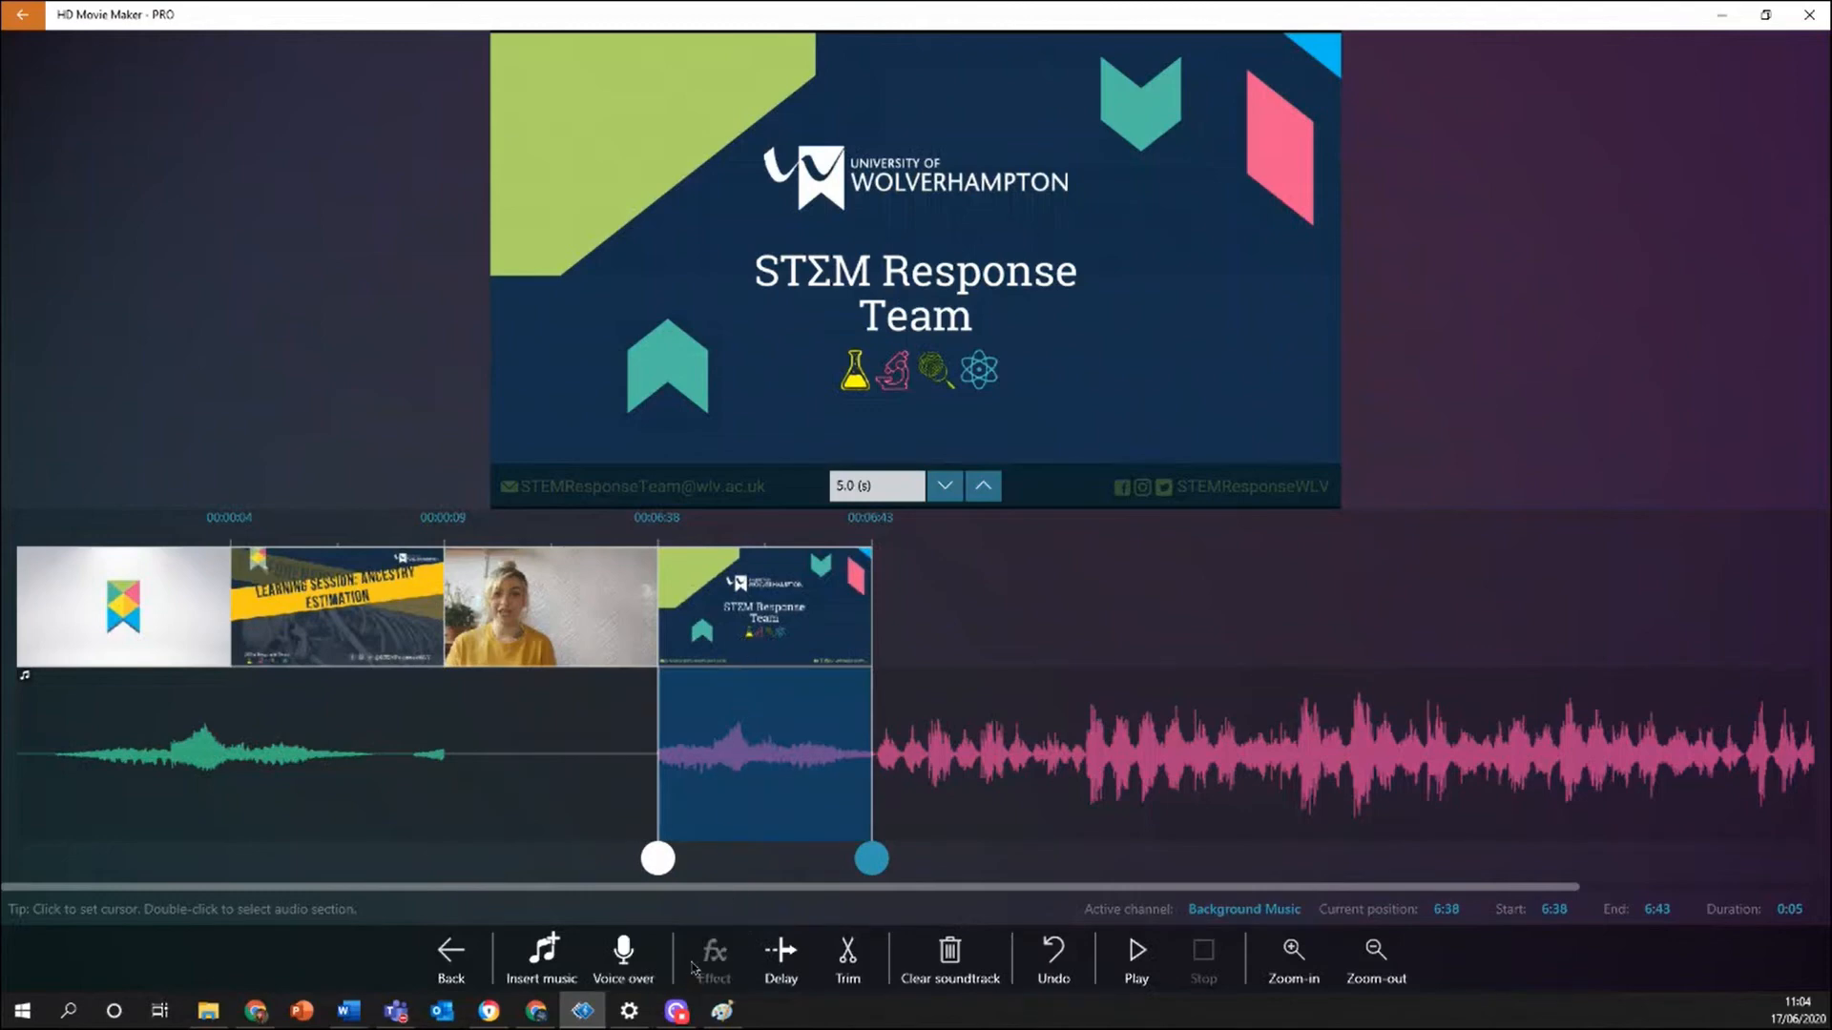
pyautogui.click(696, 965)
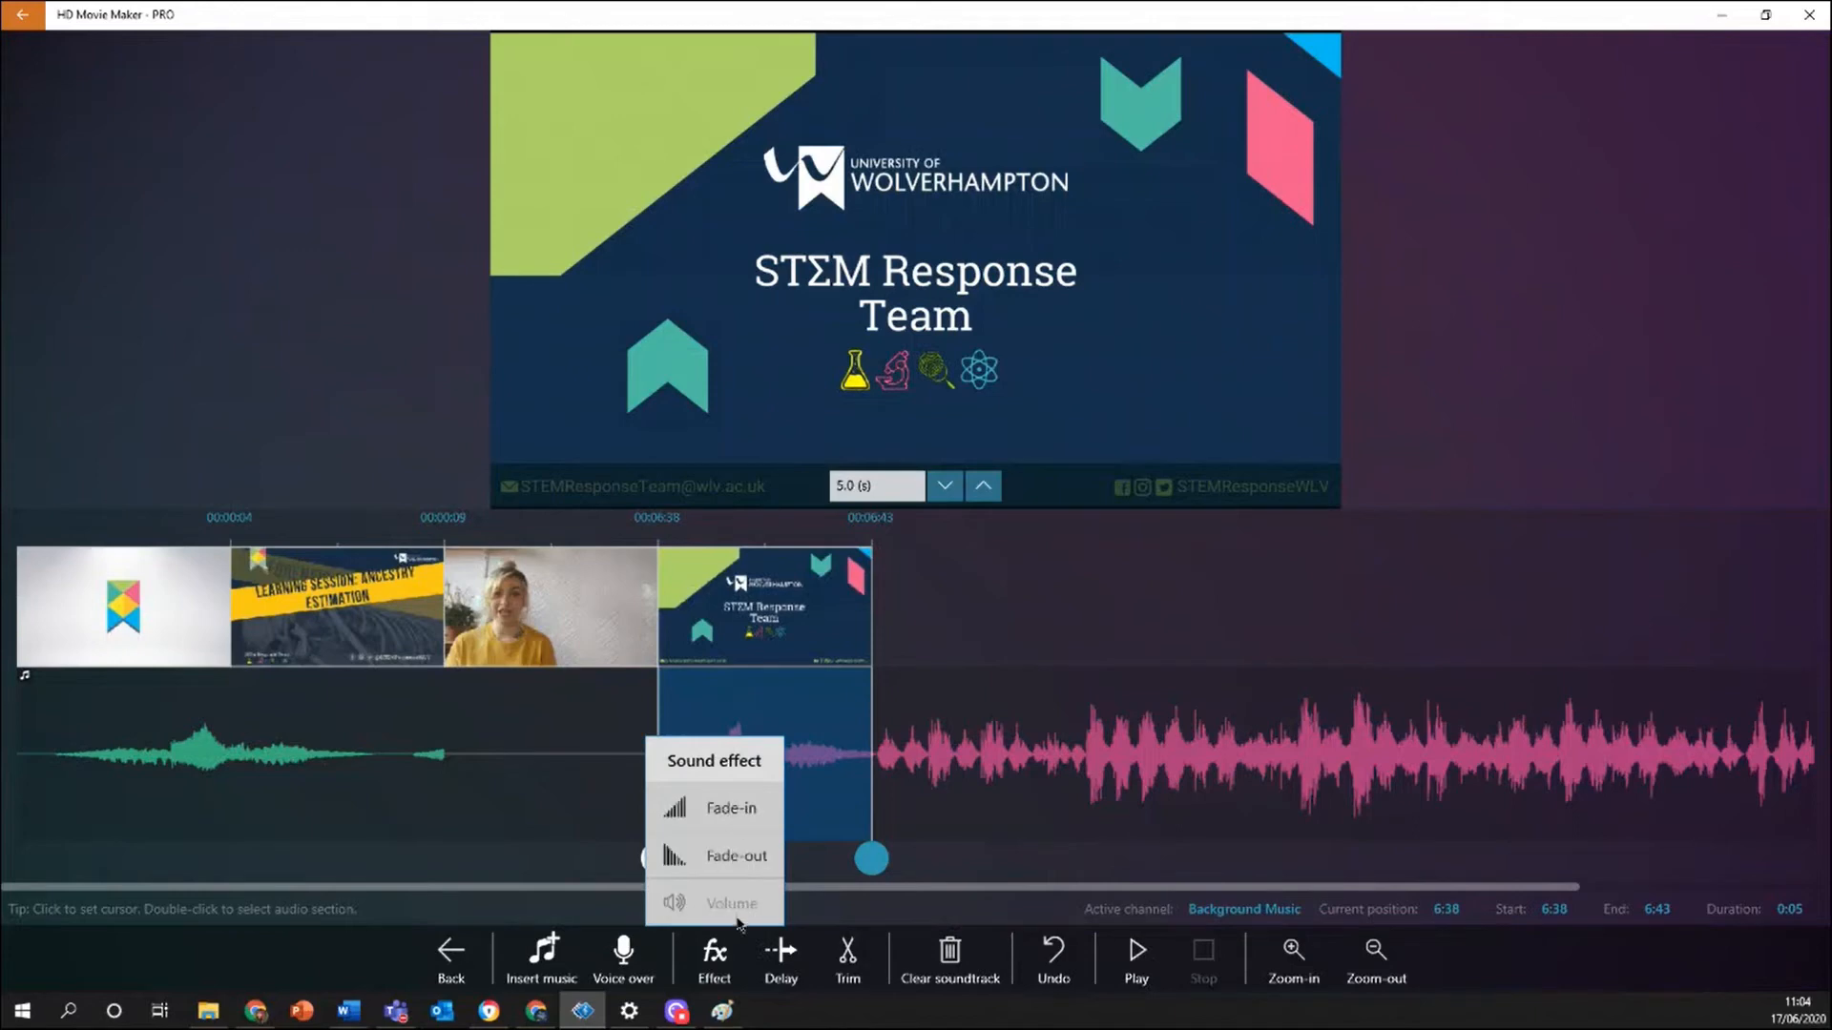
pyautogui.click(1071, 795)
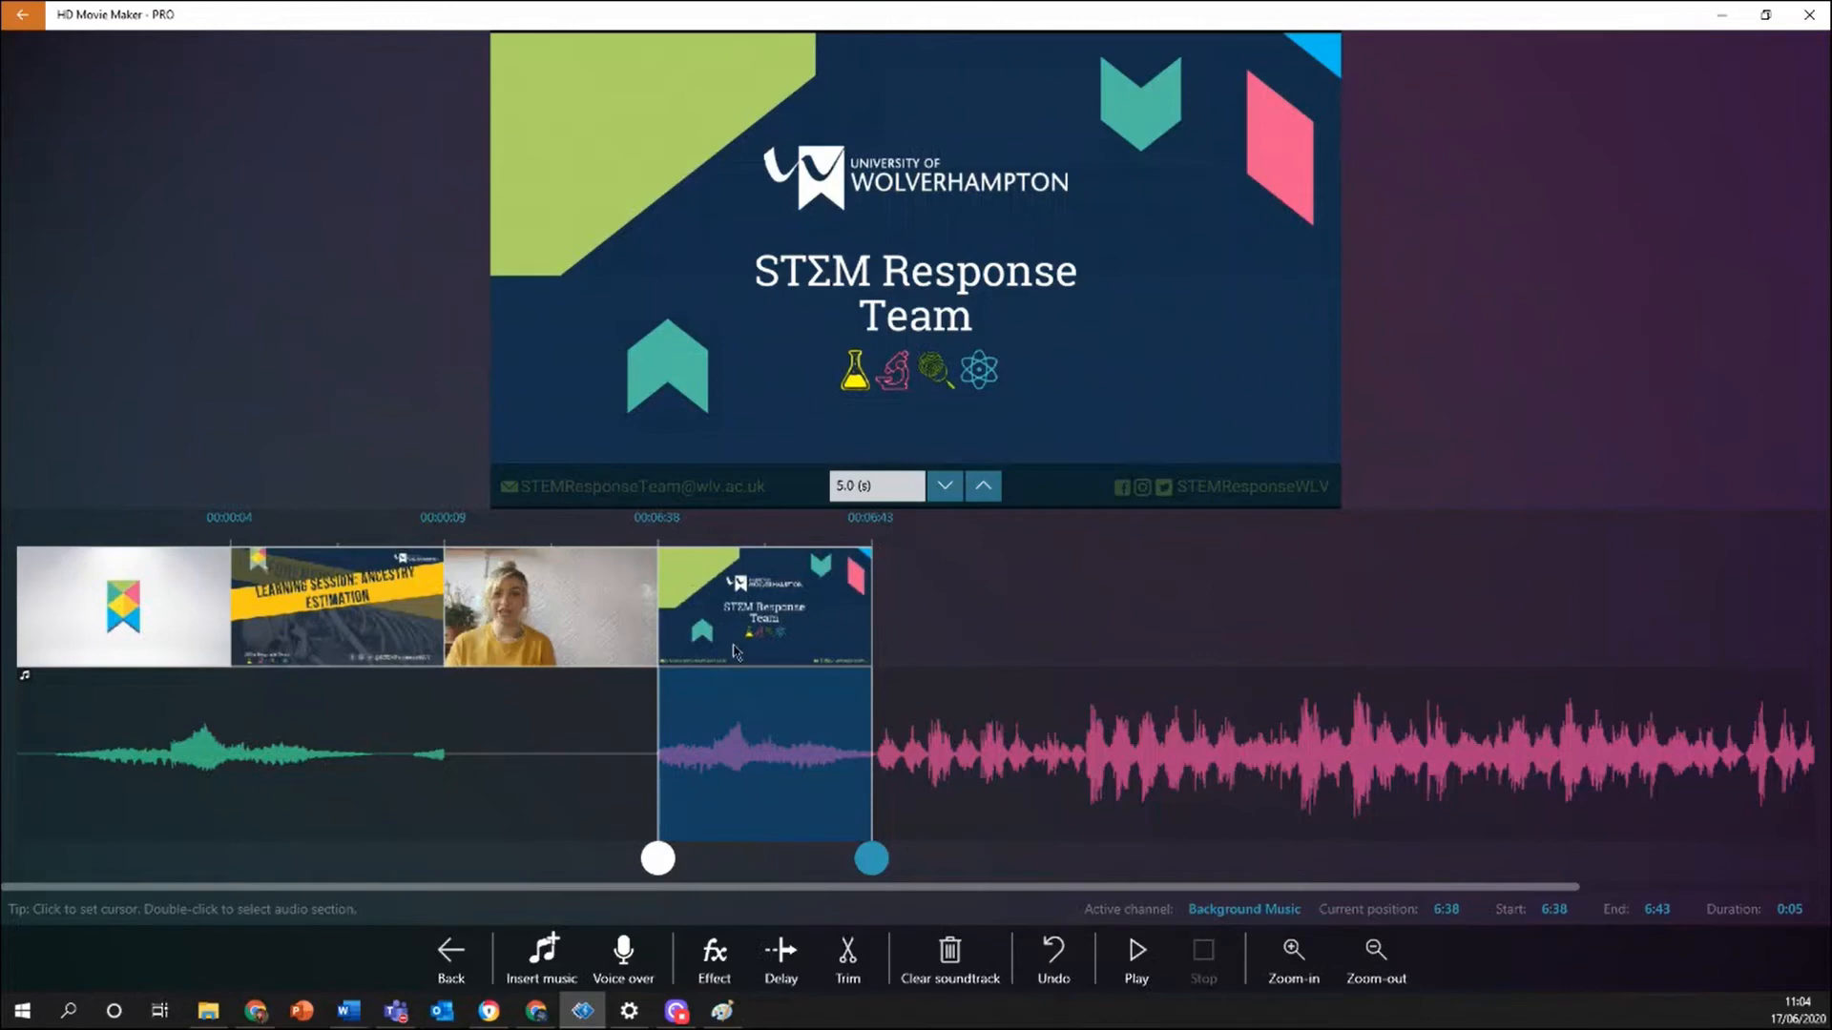
pyautogui.click(715, 952)
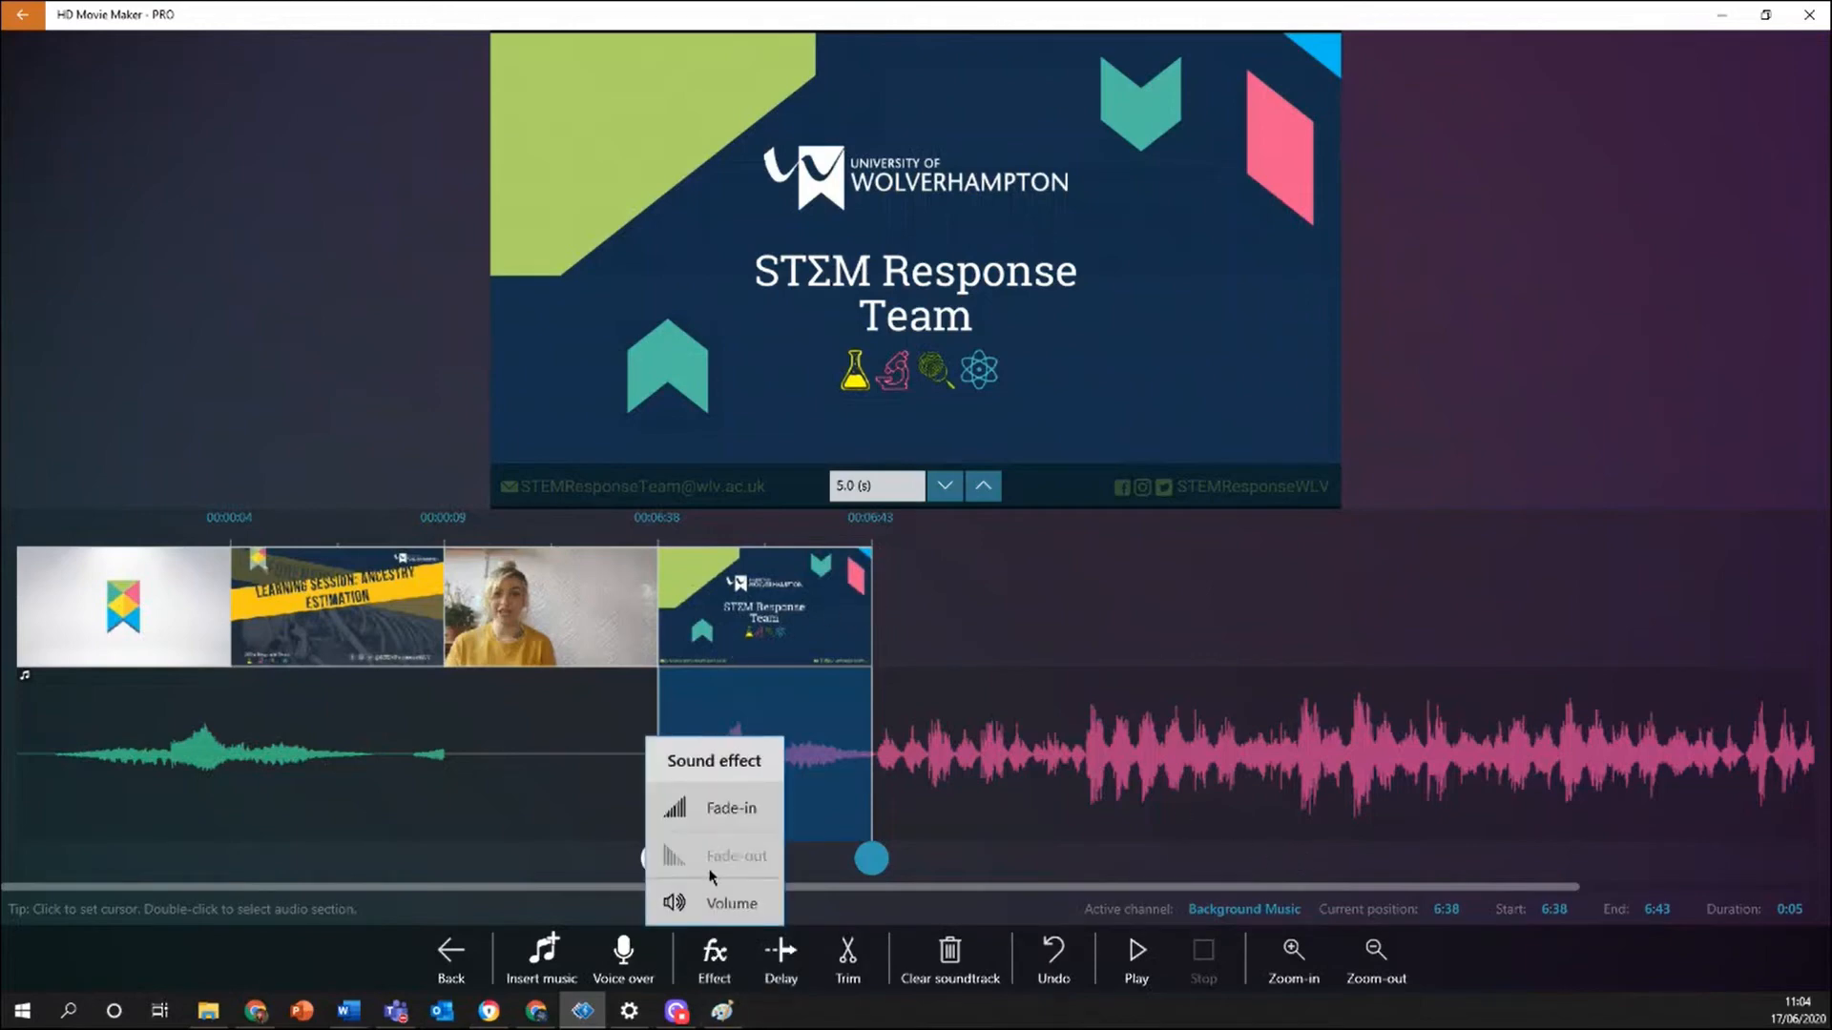
pyautogui.click(708, 809)
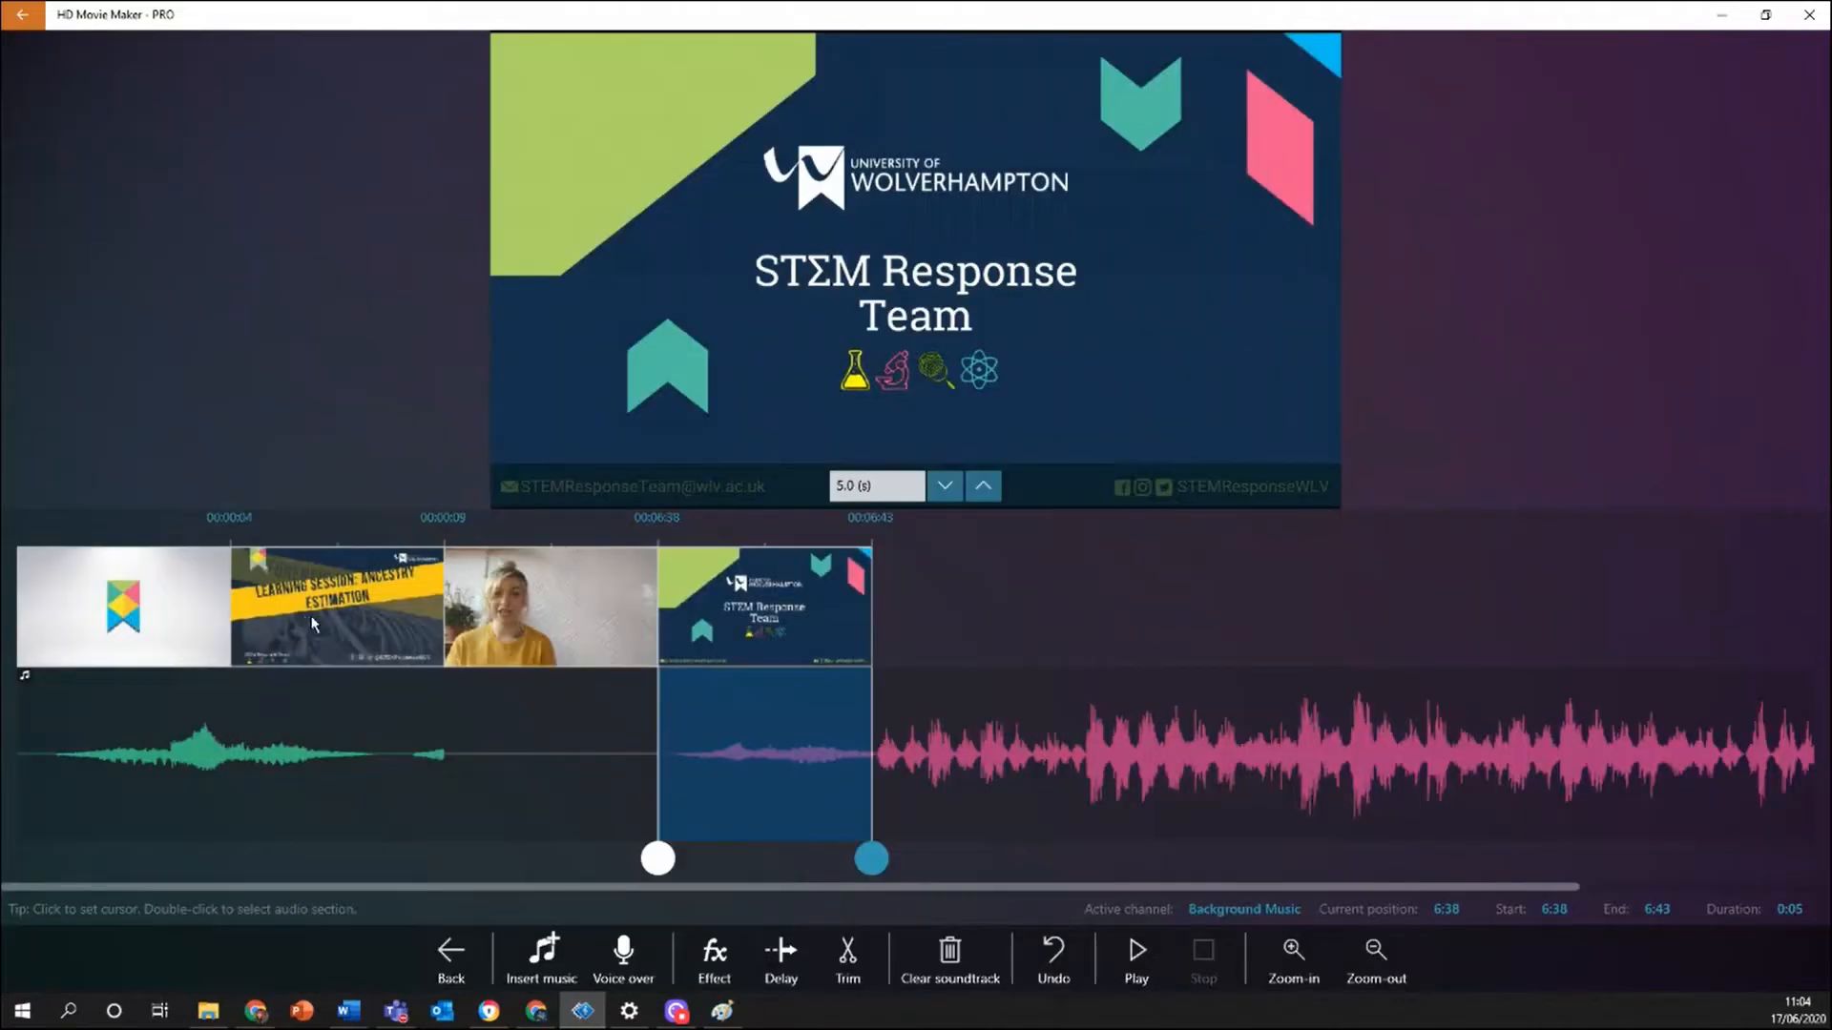
# Add a fade-out to the music under the title slide, from 0:04 to 0:09.
pyautogui.click(315, 625)
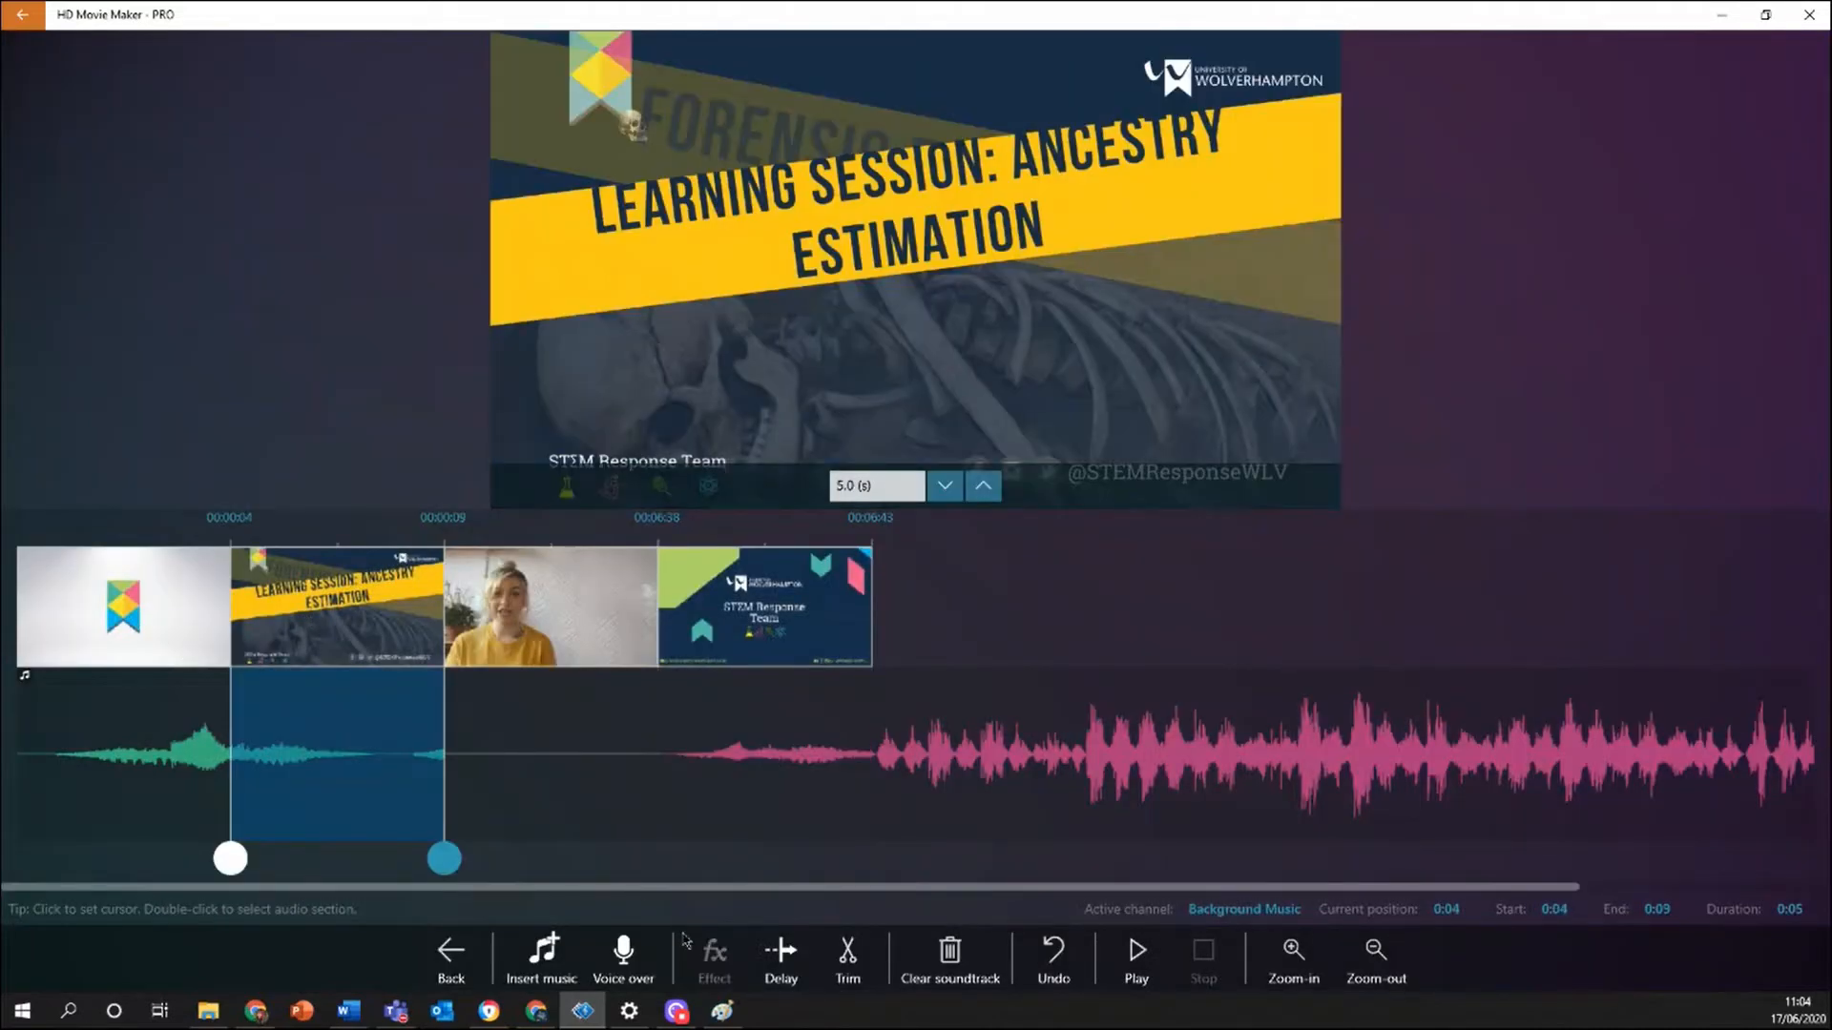
pyautogui.click(714, 949)
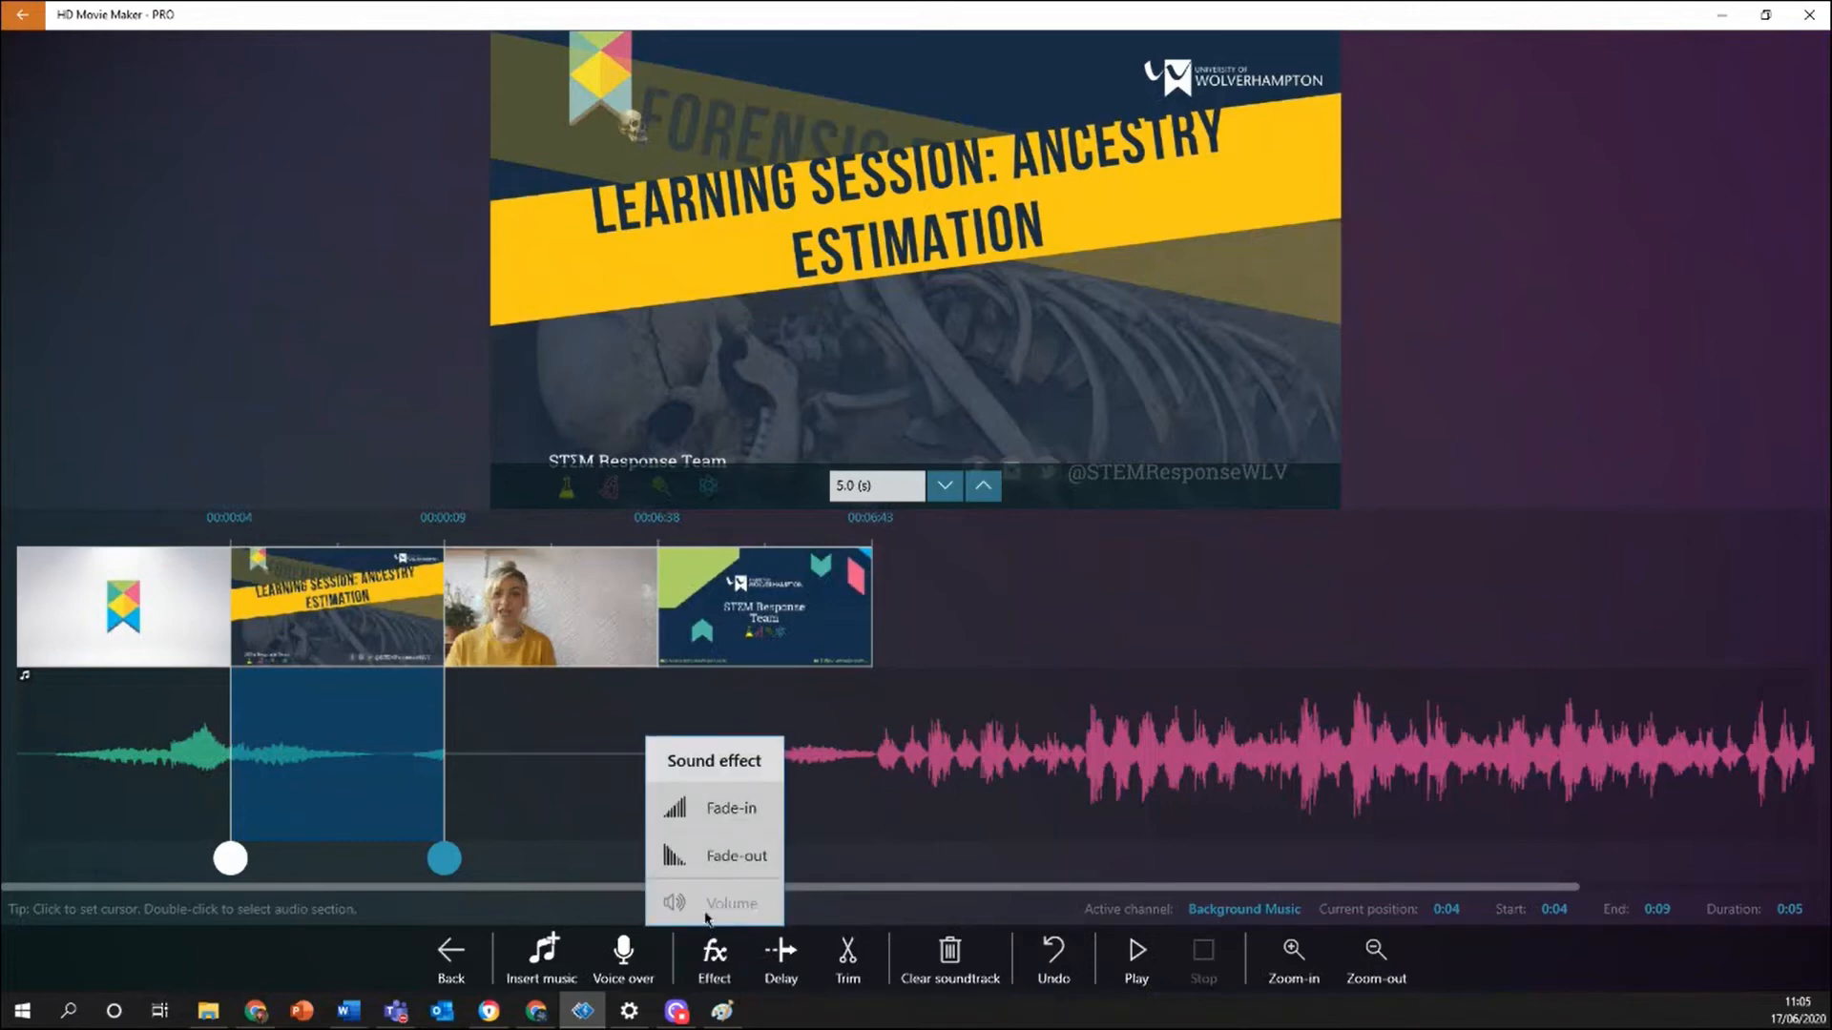
pyautogui.click(708, 856)
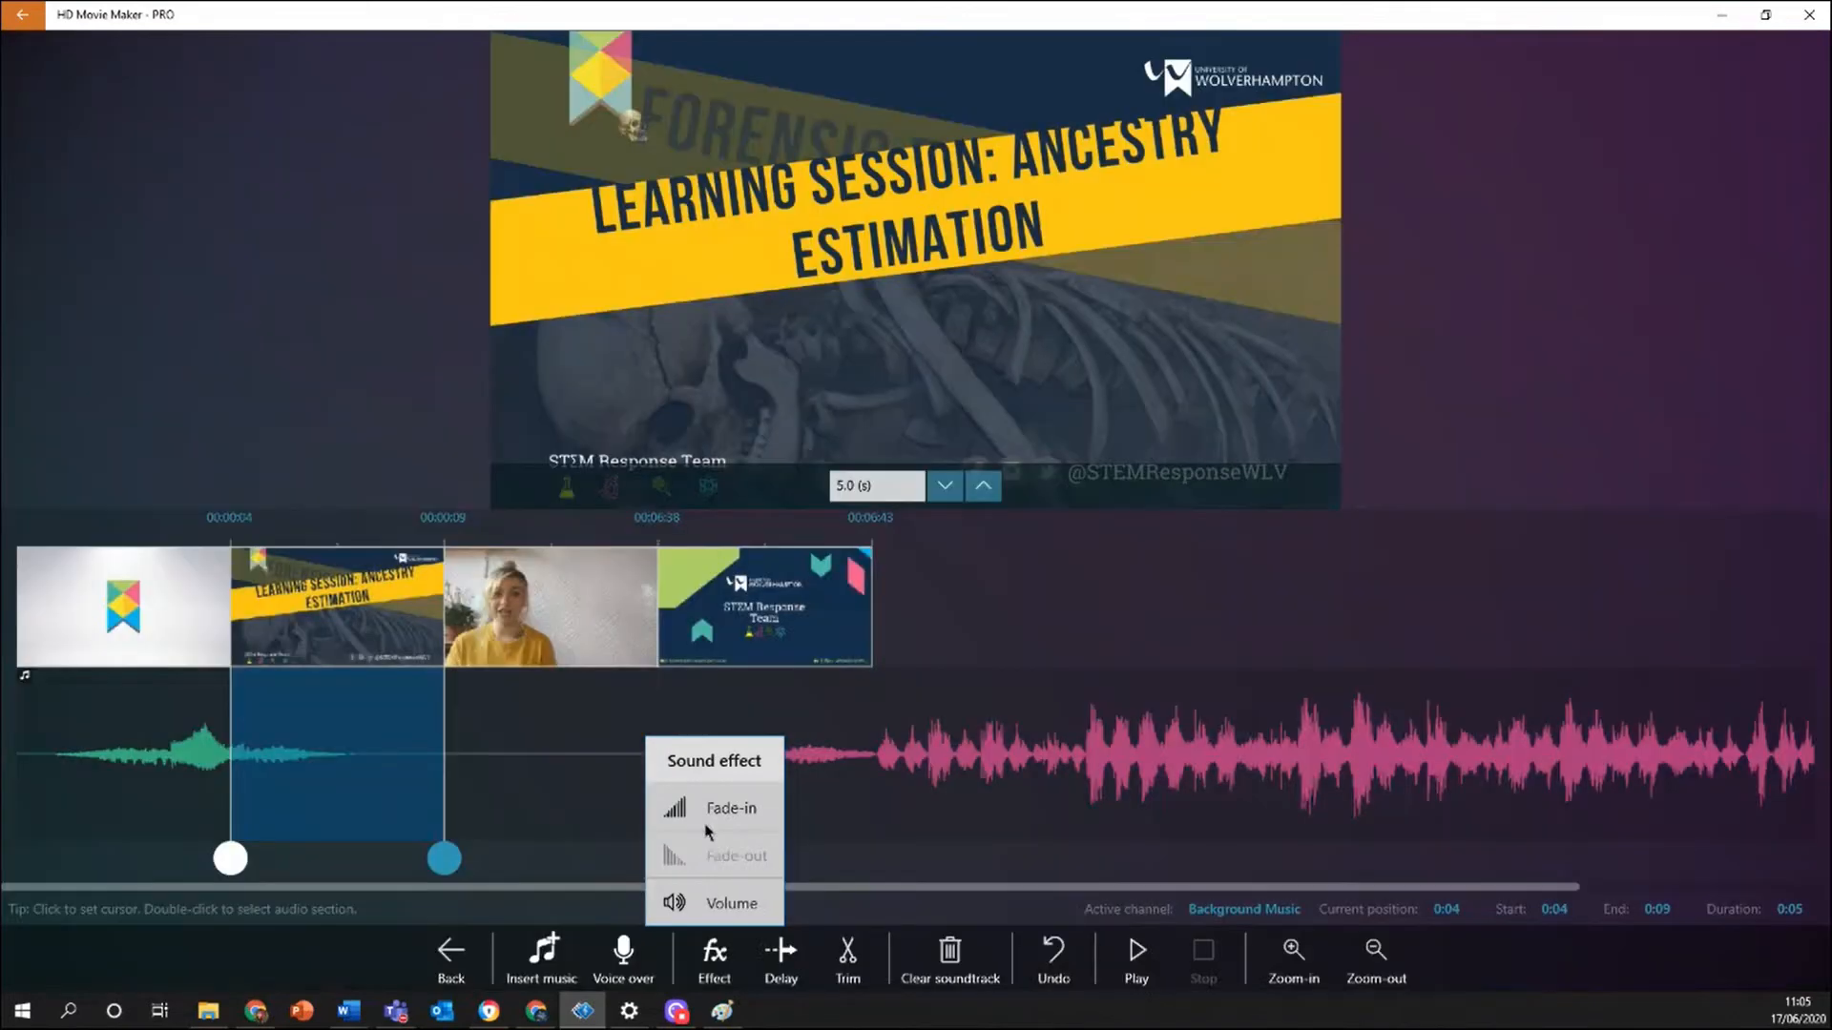
# Set the volume of the music from 0:00 to 0:09, under the logo clip and title slide, to 0.5.
pyautogui.click(142, 605)
pyautogui.click(84, 633)
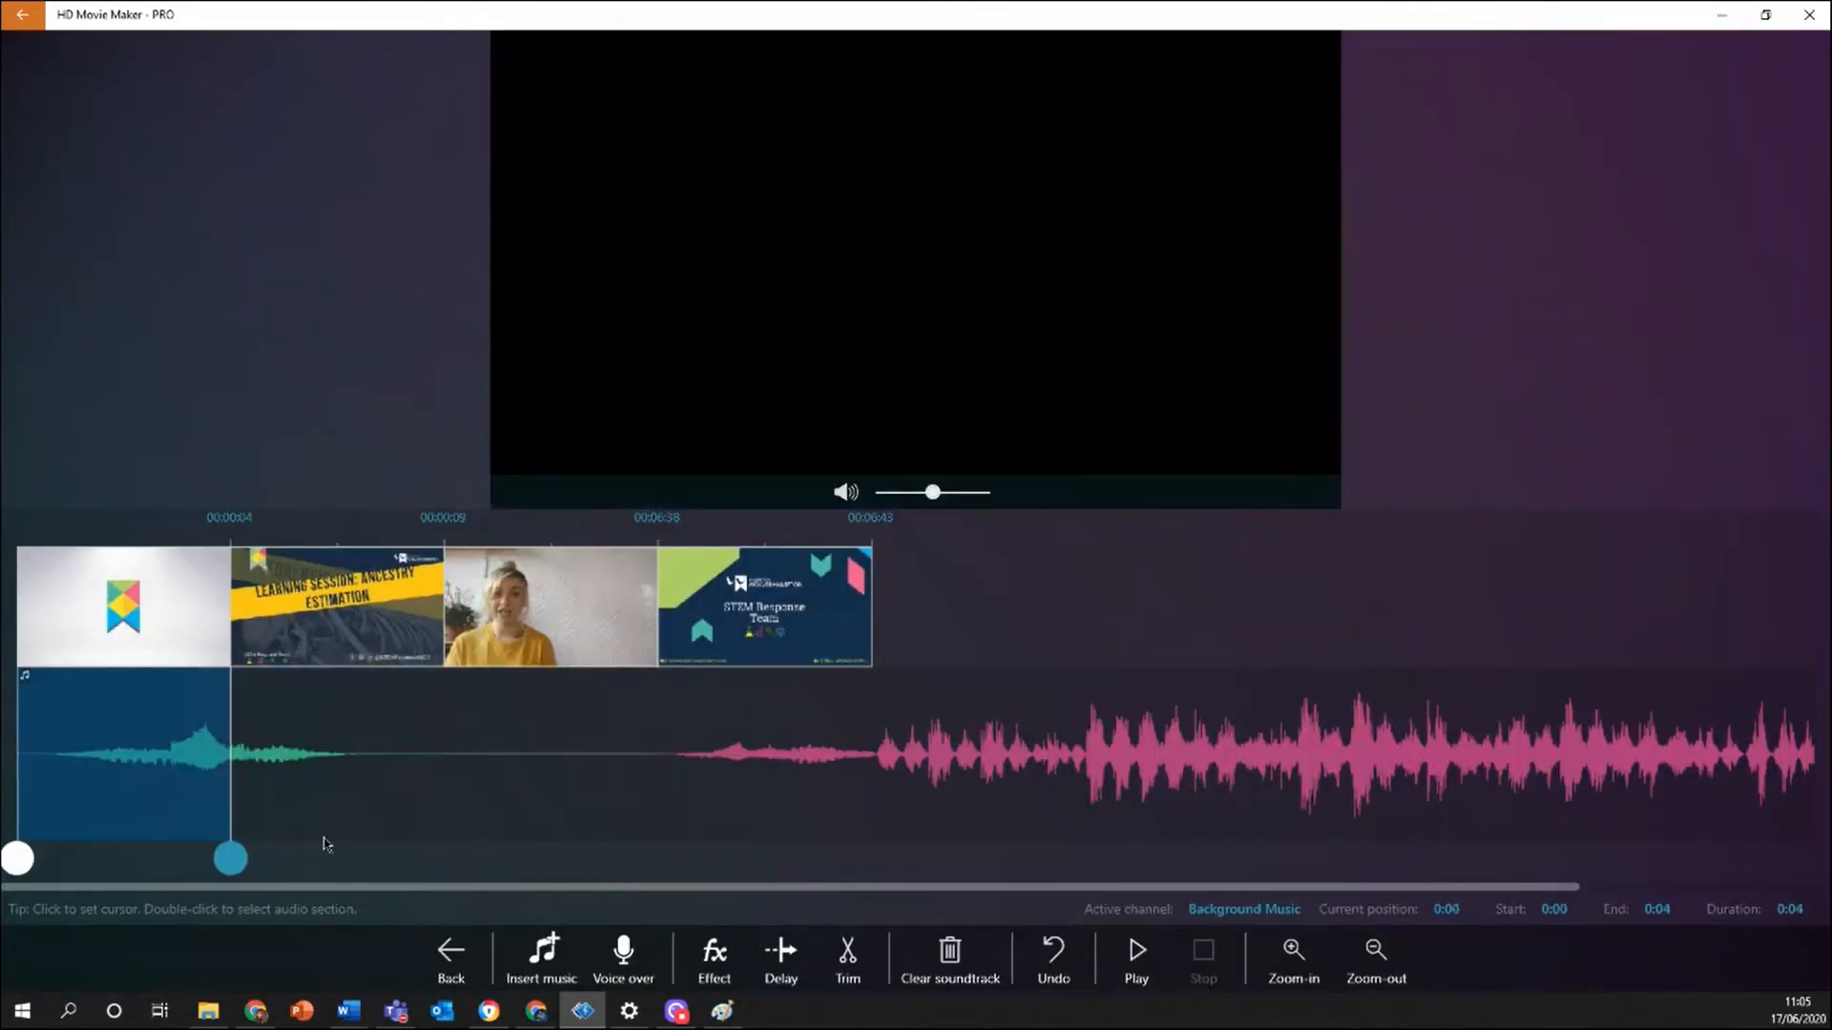
pyautogui.moveTo(243, 861); pyautogui.dragTo(457, 856)
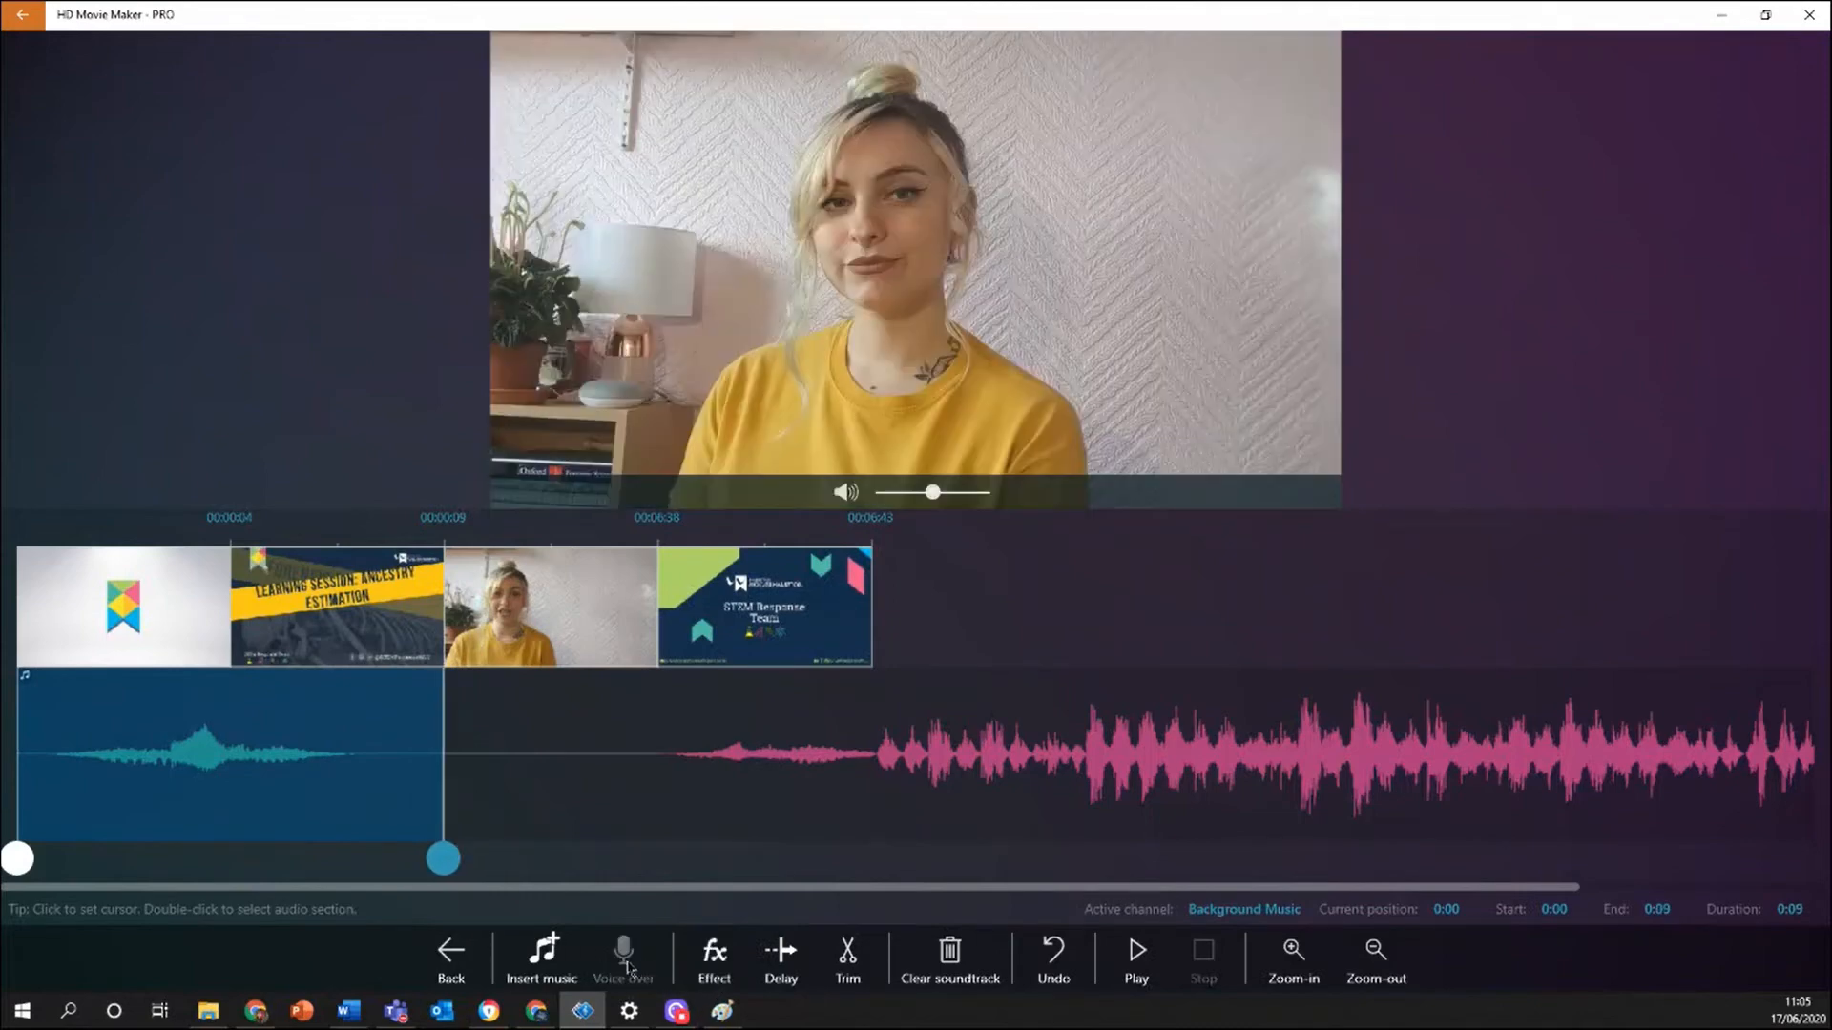
pyautogui.click(715, 954)
pyautogui.click(714, 907)
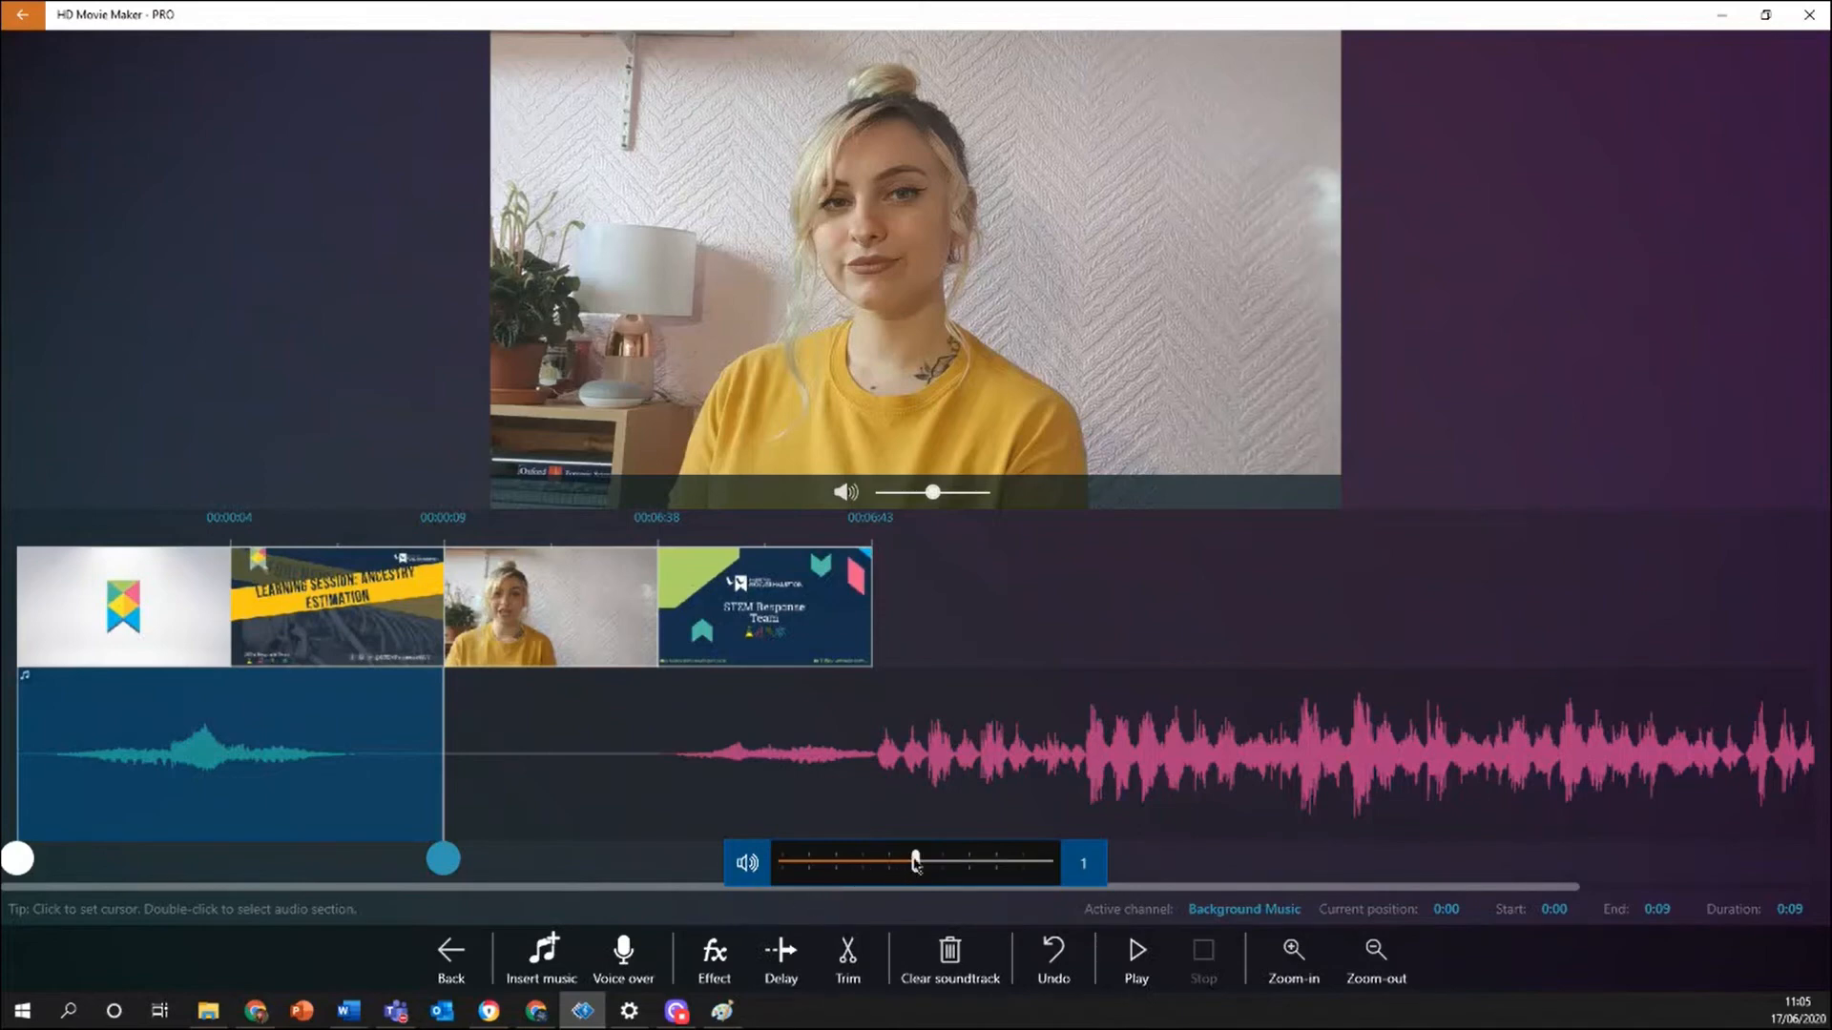
pyautogui.moveTo(916, 864); pyautogui.dragTo(854, 867)
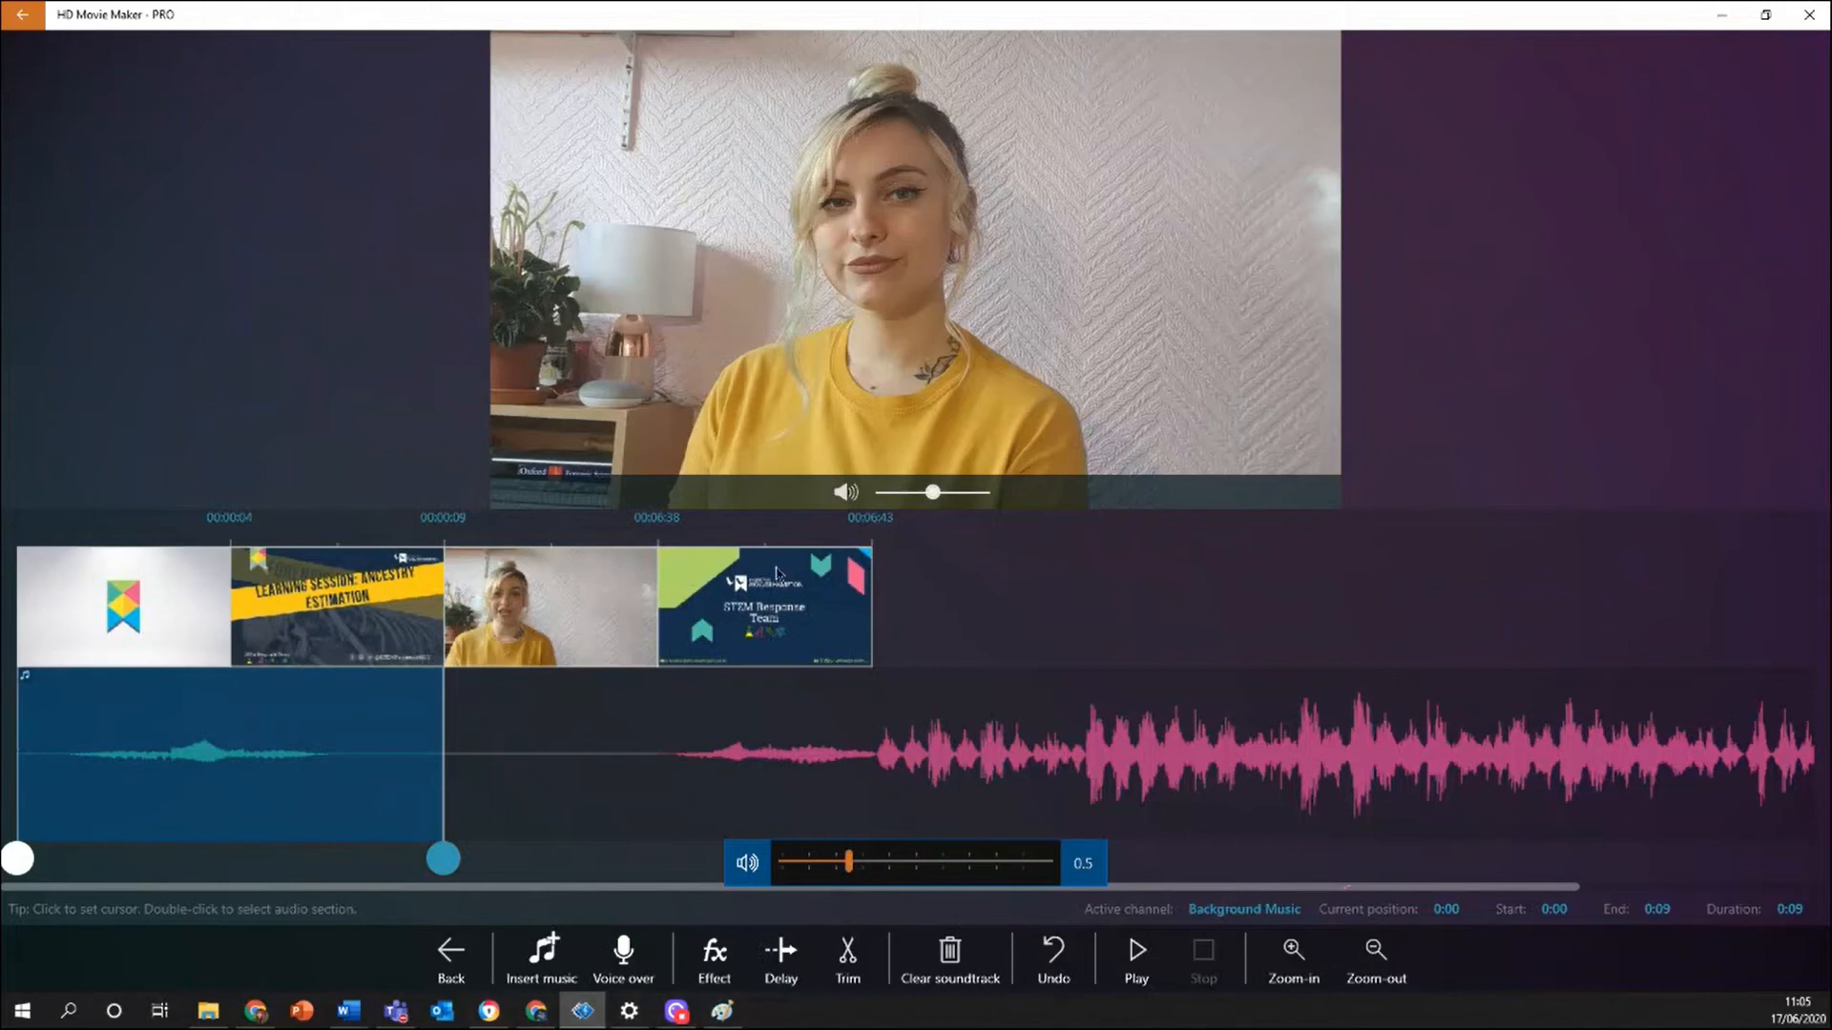
# Play the music under the closing slide and return to the main project timeline.
pyautogui.click(777, 593)
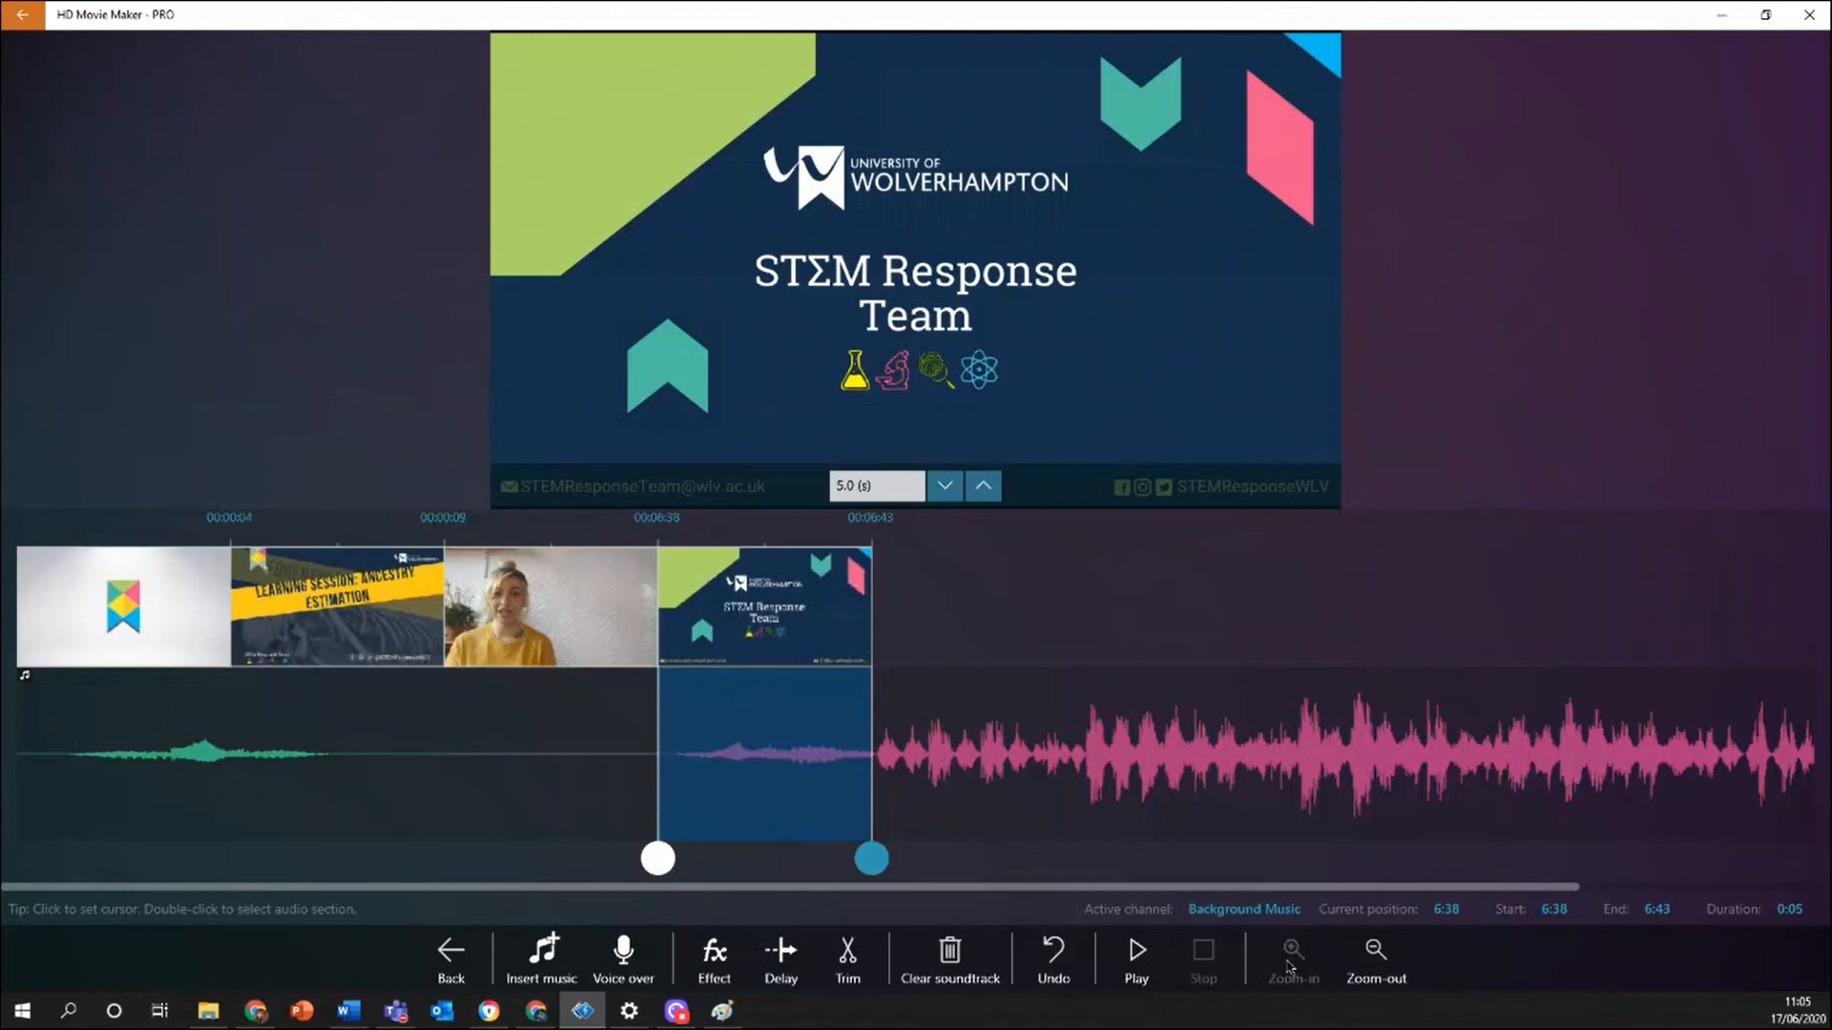
pyautogui.click(1135, 963)
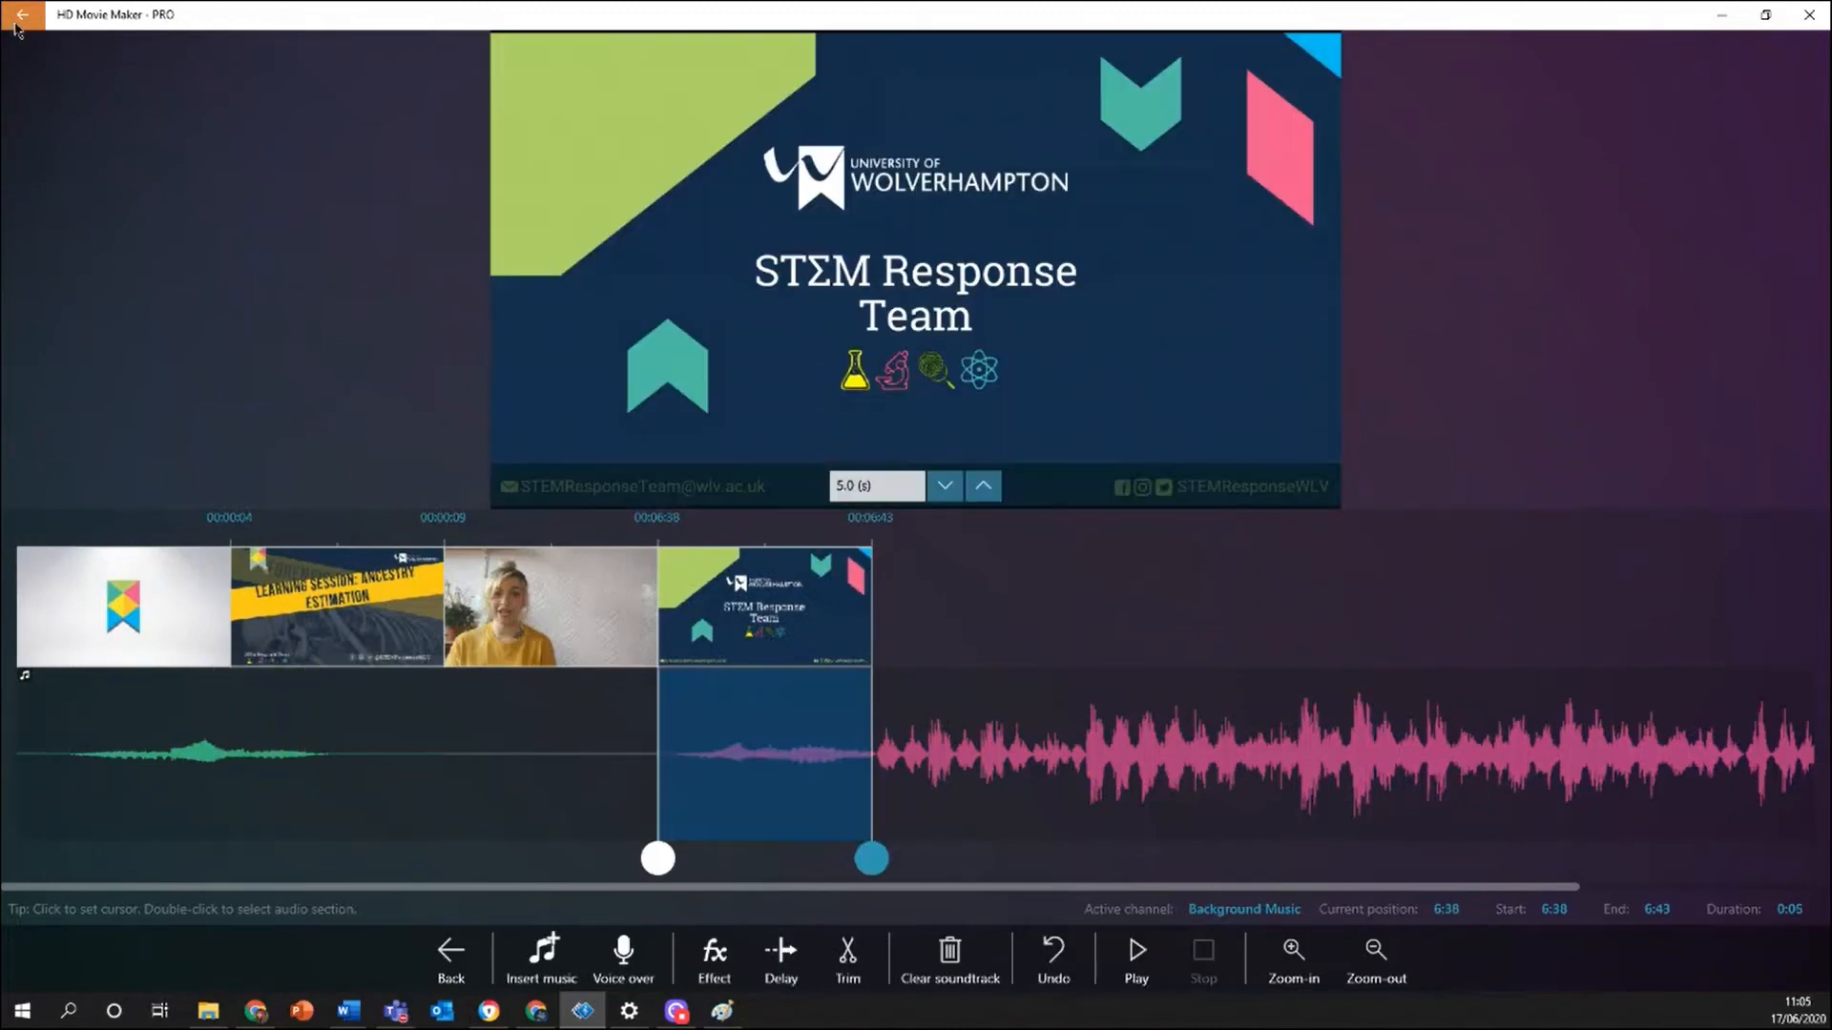
pyautogui.click(17, 23)
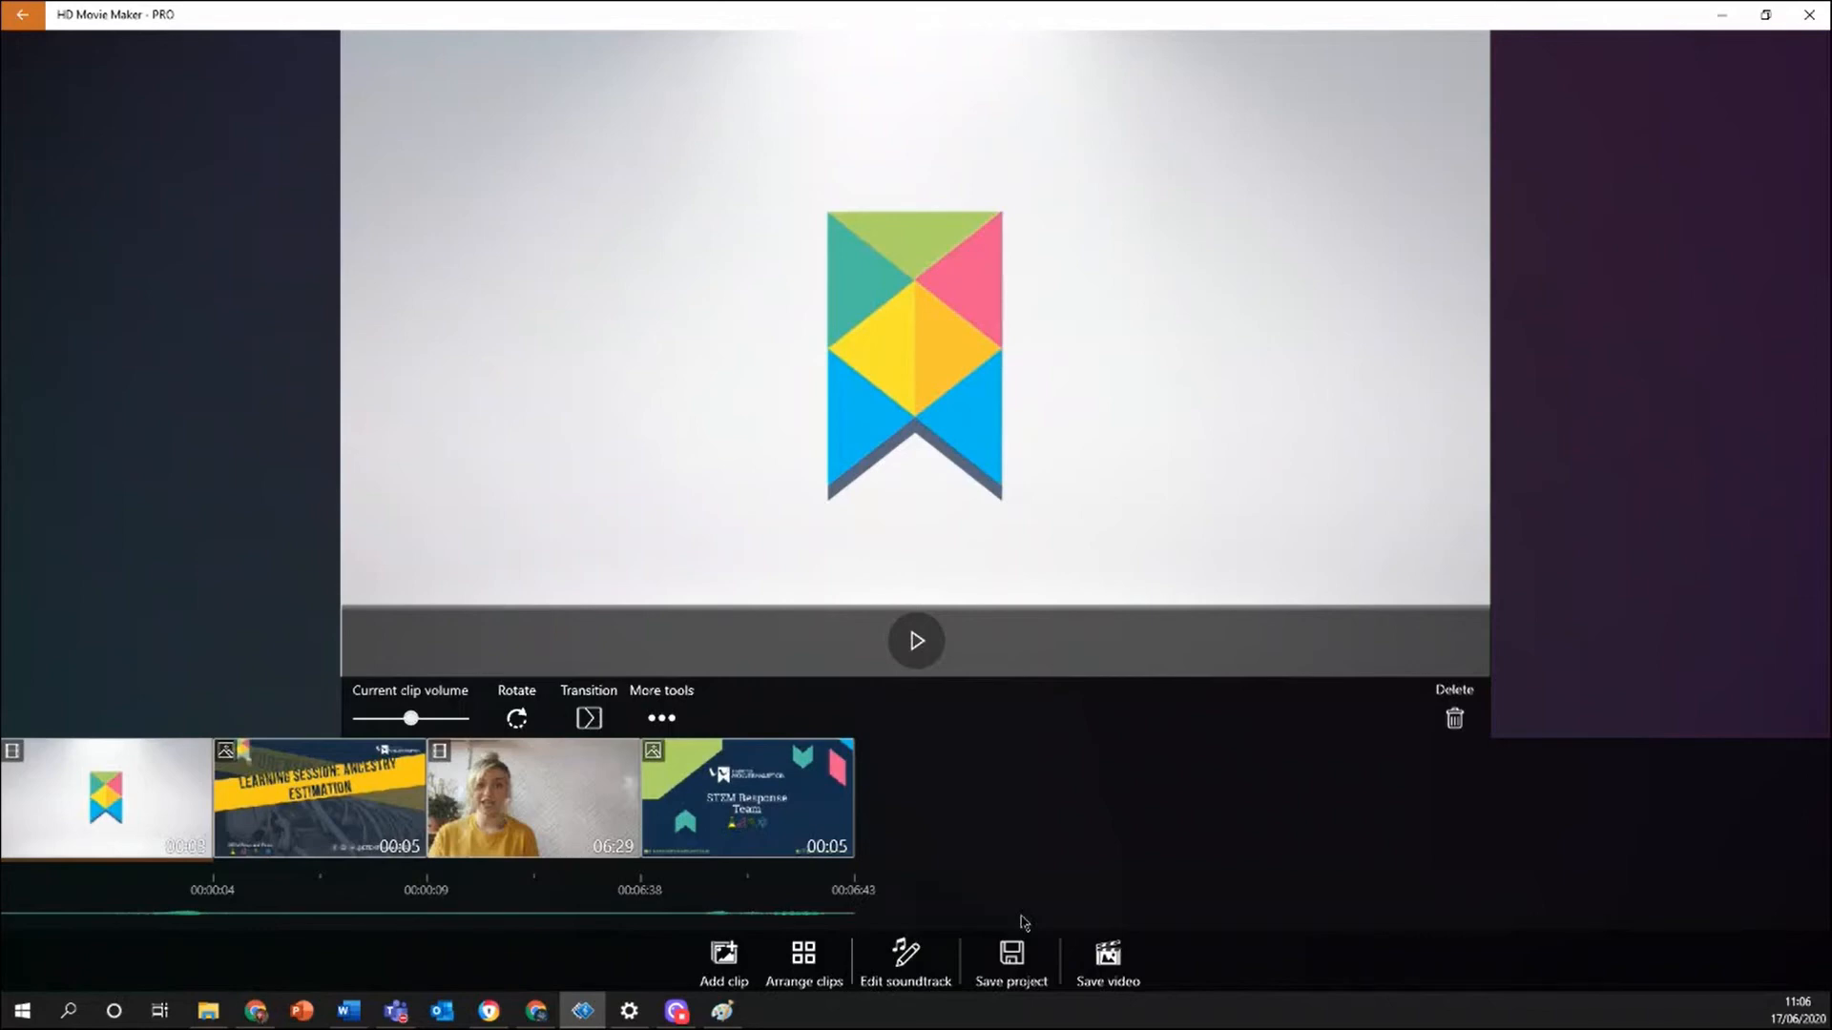
# Open the text overlay editor for the opening logo clip and add a caption at 00:00:01.
pyautogui.click(658, 717)
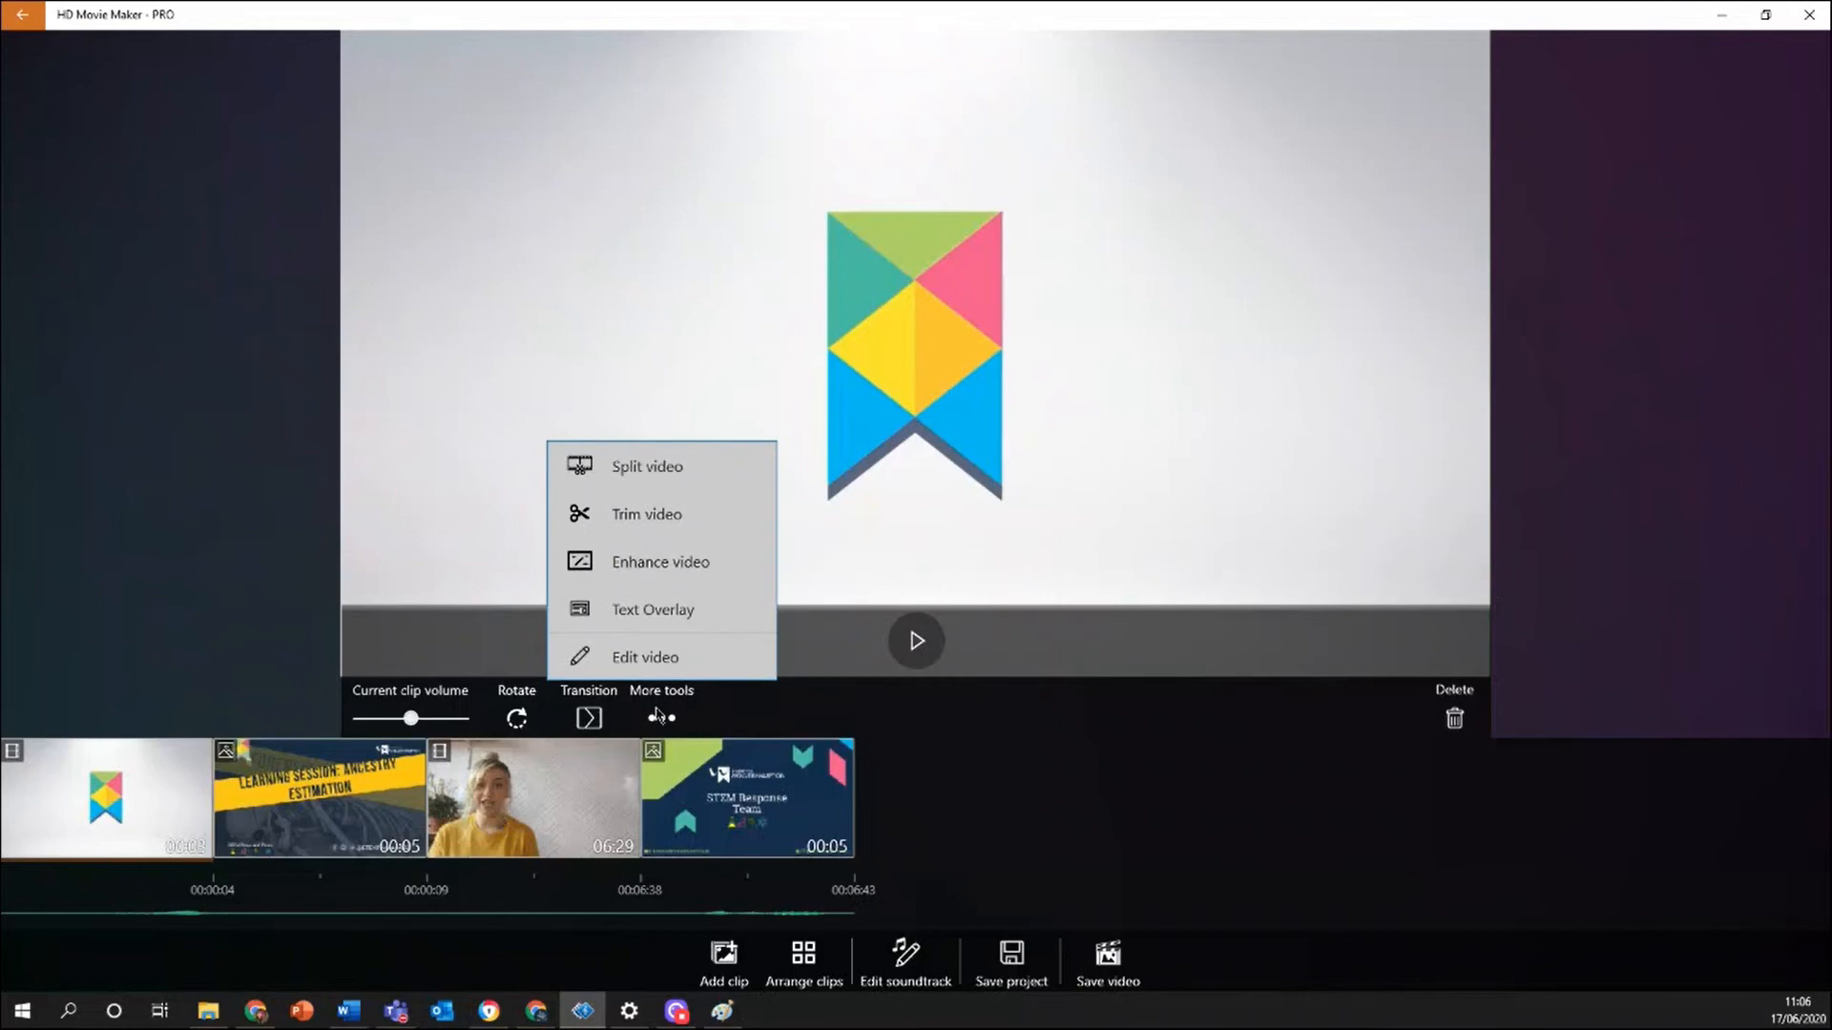
pyautogui.click(635, 618)
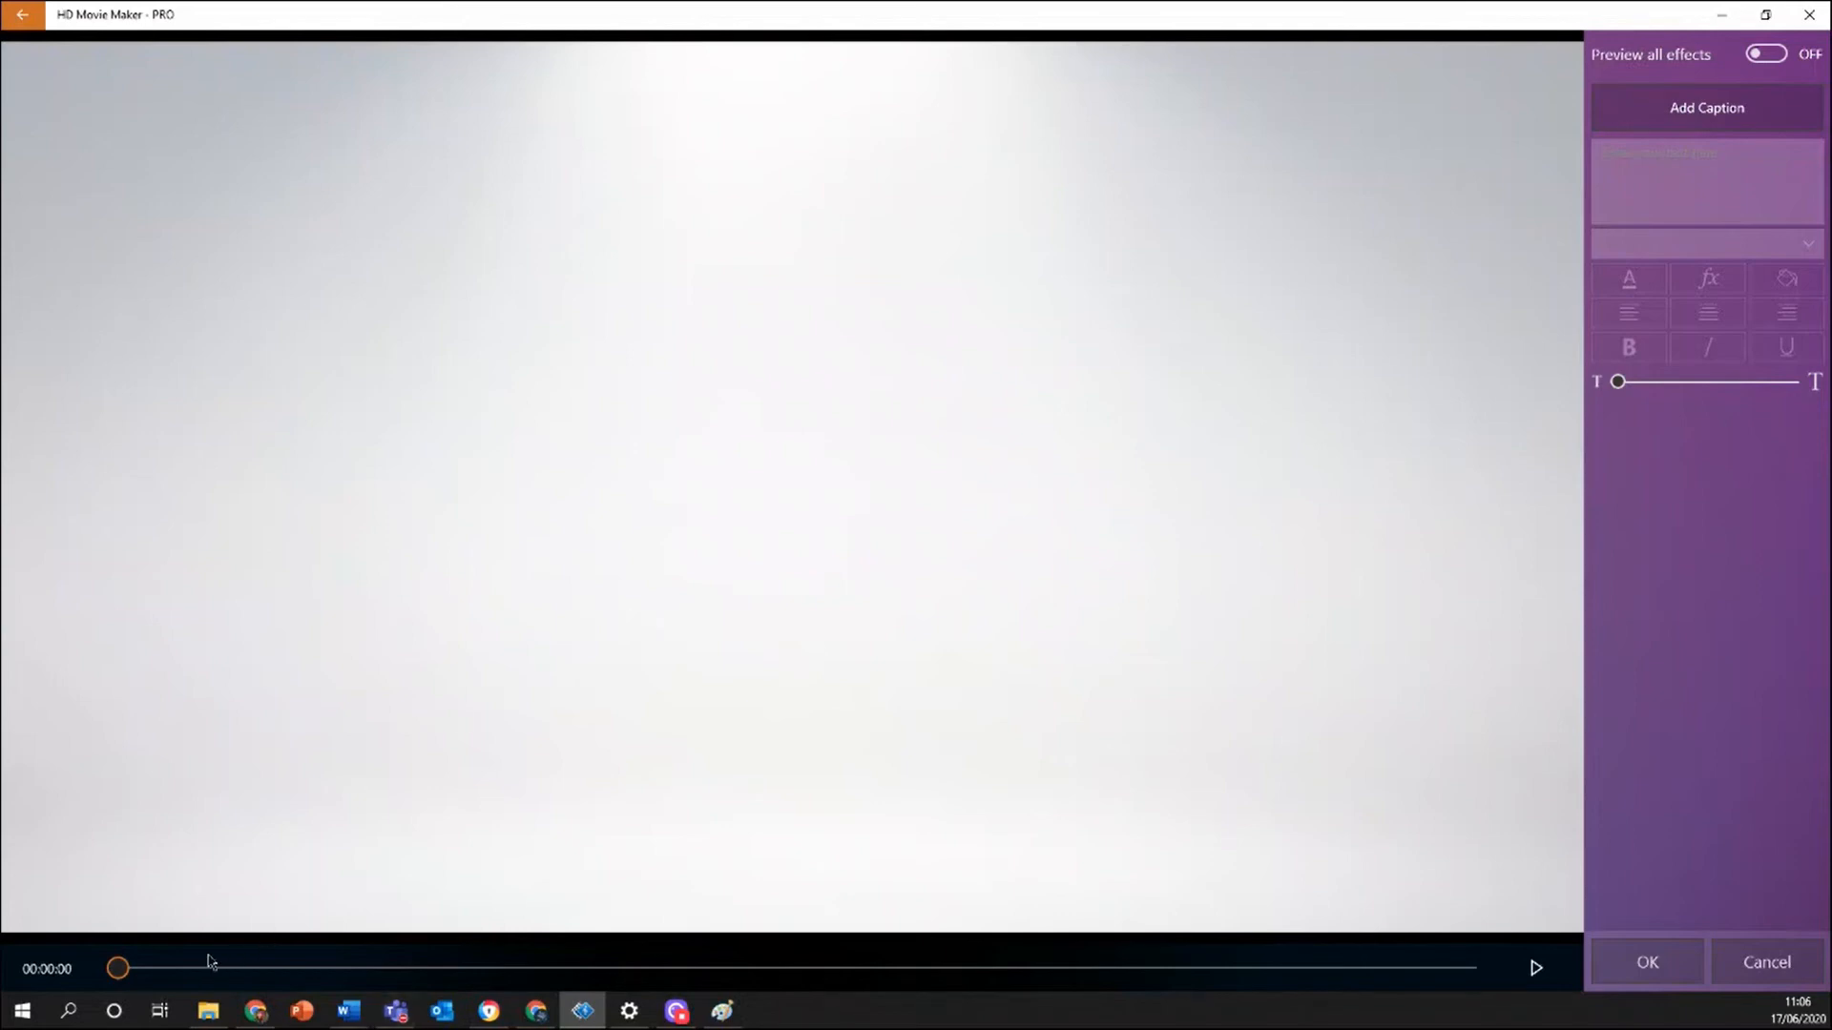
pyautogui.moveTo(119, 969); pyautogui.dragTo(518, 940)
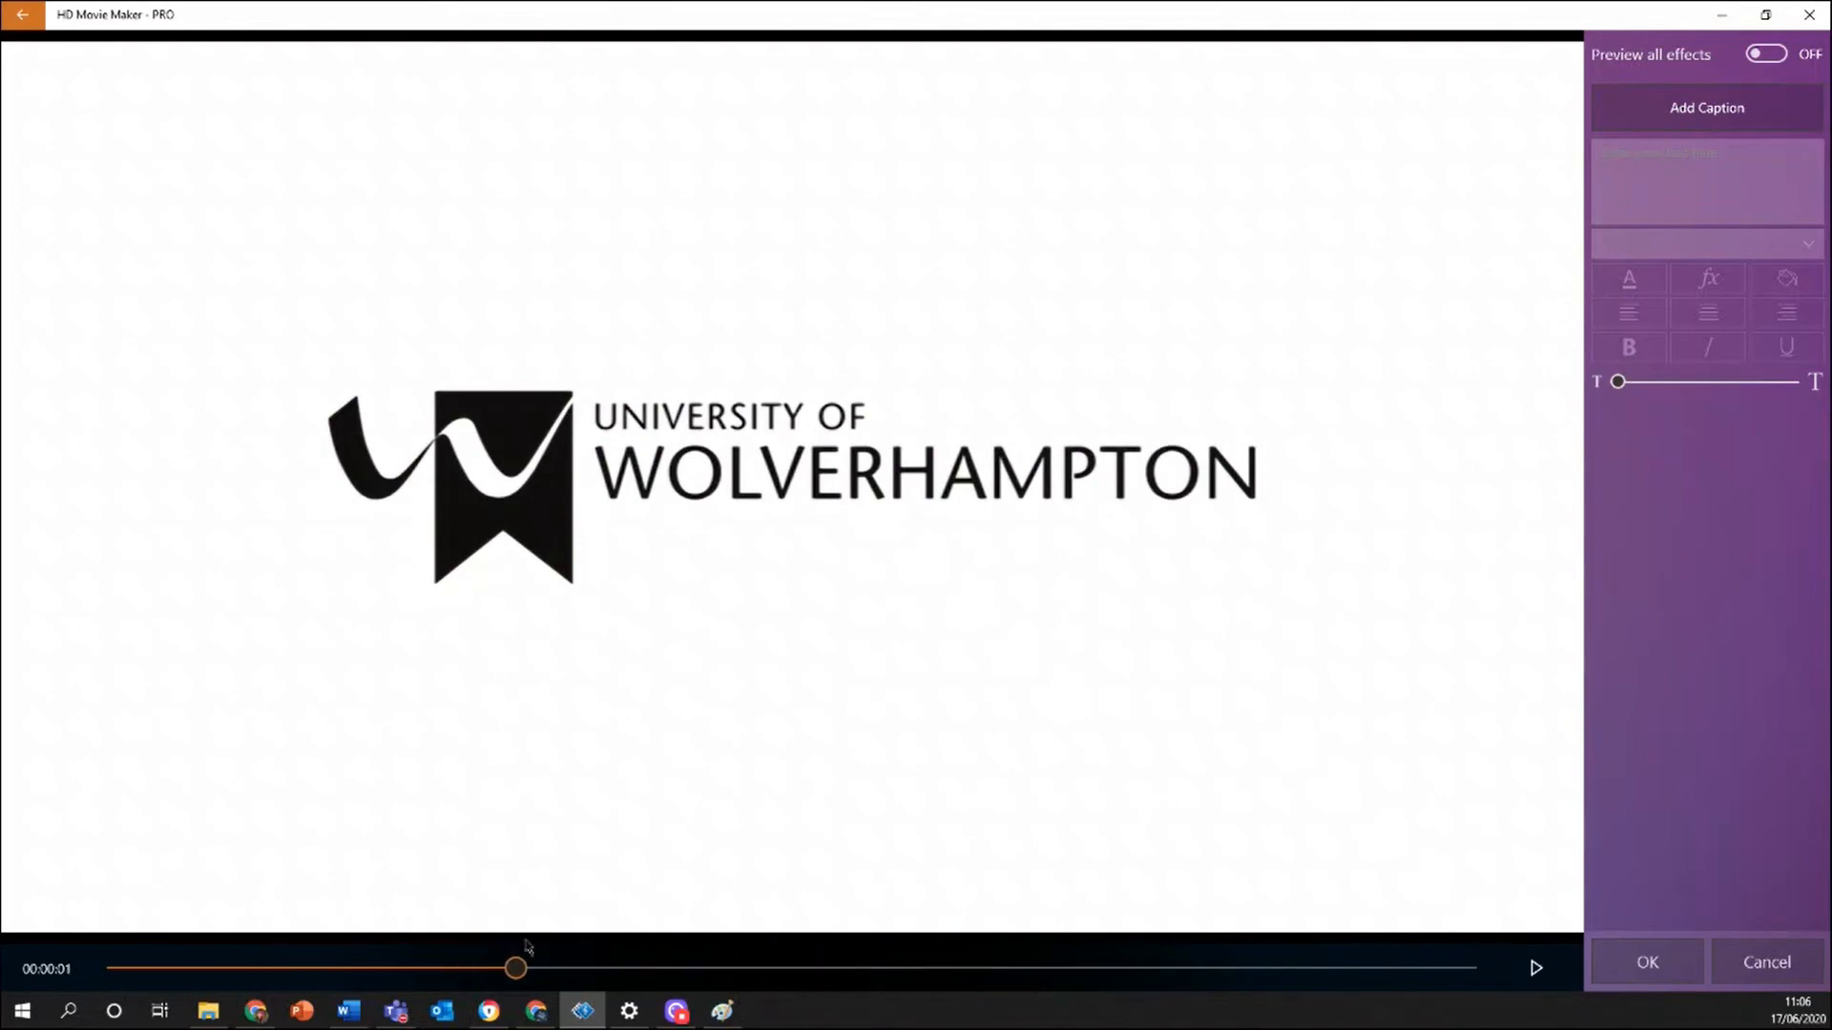
pyautogui.click(1756, 112)
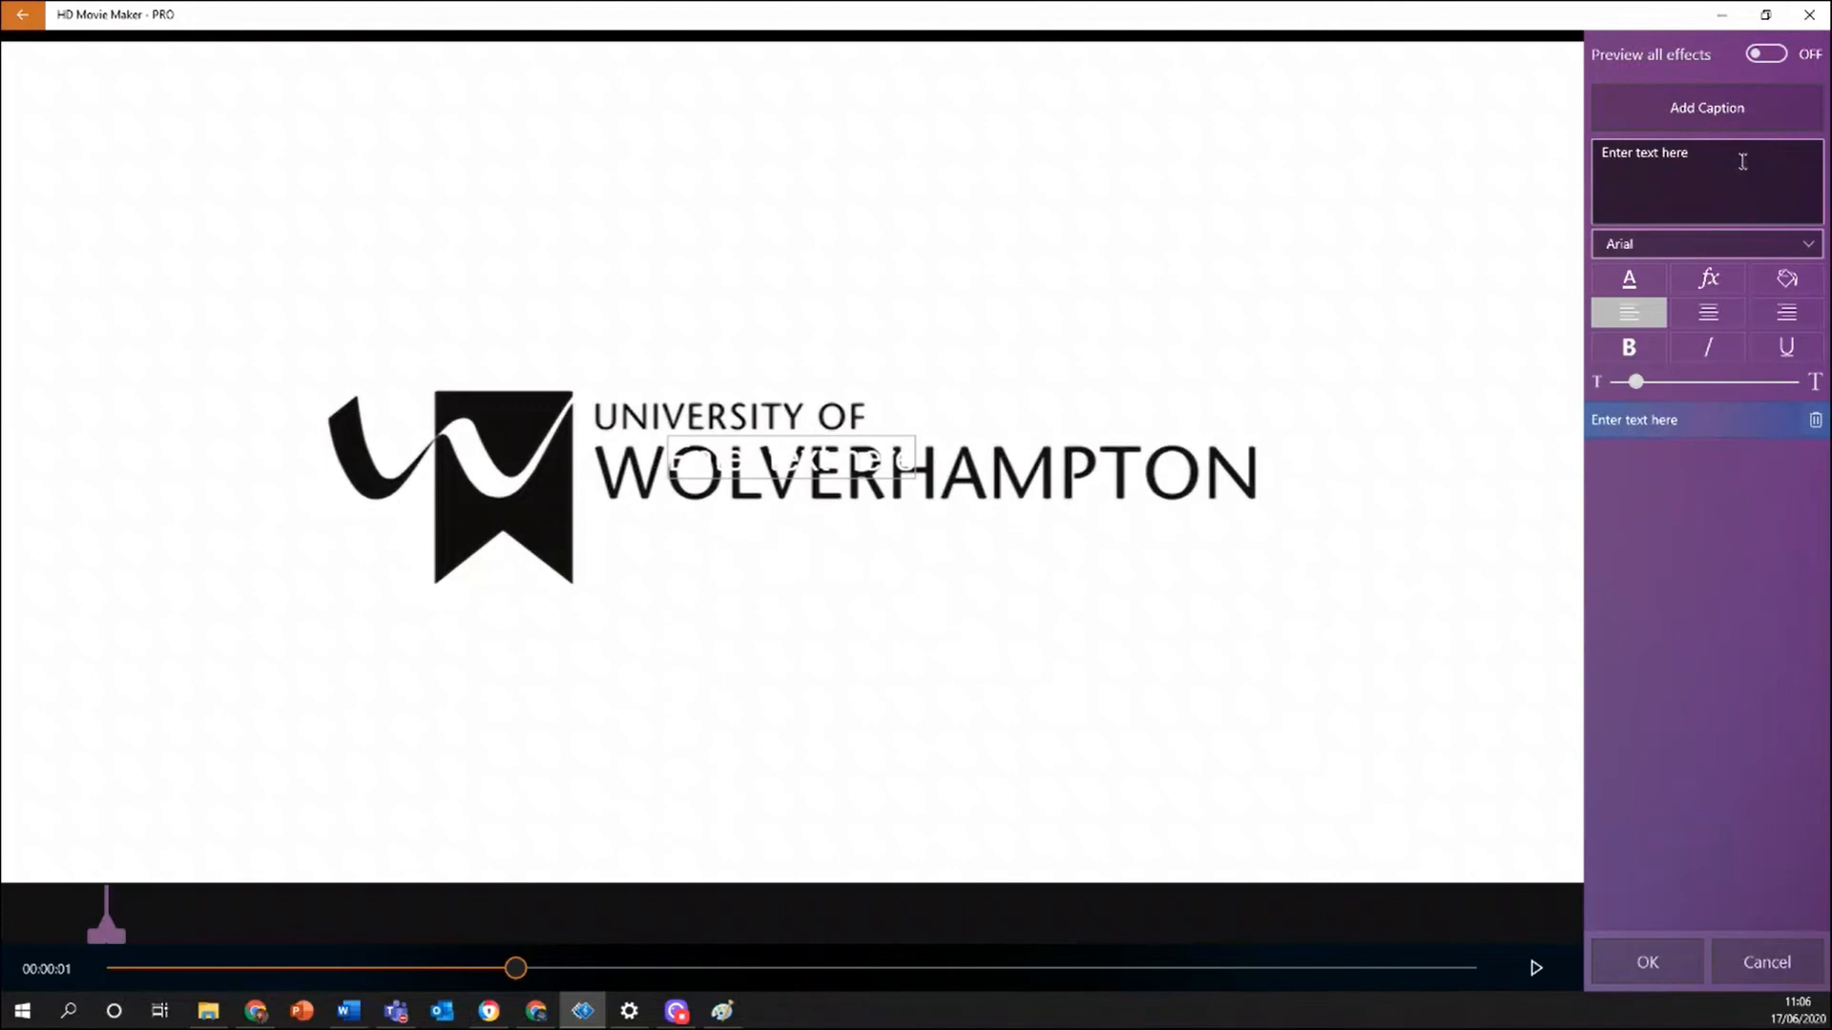
# Set the caption text to "University of Wolverhampton" and place it just below the logo.
pyautogui.click(1743, 160)
pyautogui.press('BackSpace')
pyautogui.press('BackSpace')
pyautogui.press('BackSpace')
pyautogui.press('BackSpace')
pyautogui.press('BackSpace')
pyautogui.press('BackSpace')
pyautogui.press('BackSpace')
pyautogui.press('BackSpace')
pyautogui.press('BackSpace')
pyautogui.press('BackSpace')
pyautogui.press('BackSpace')
pyautogui.press('BackSpace')
pyautogui.press('BackSpace')
pyautogui.press('BackSpace')
pyautogui.press('BackSpace')
pyautogui.write('what')
pyautogui.press('BackSpace')
pyautogui.press('BackSpace')
pyautogui.press('BackSpace')
pyautogui.press('BackSpace')
pyautogui.write('Univer')
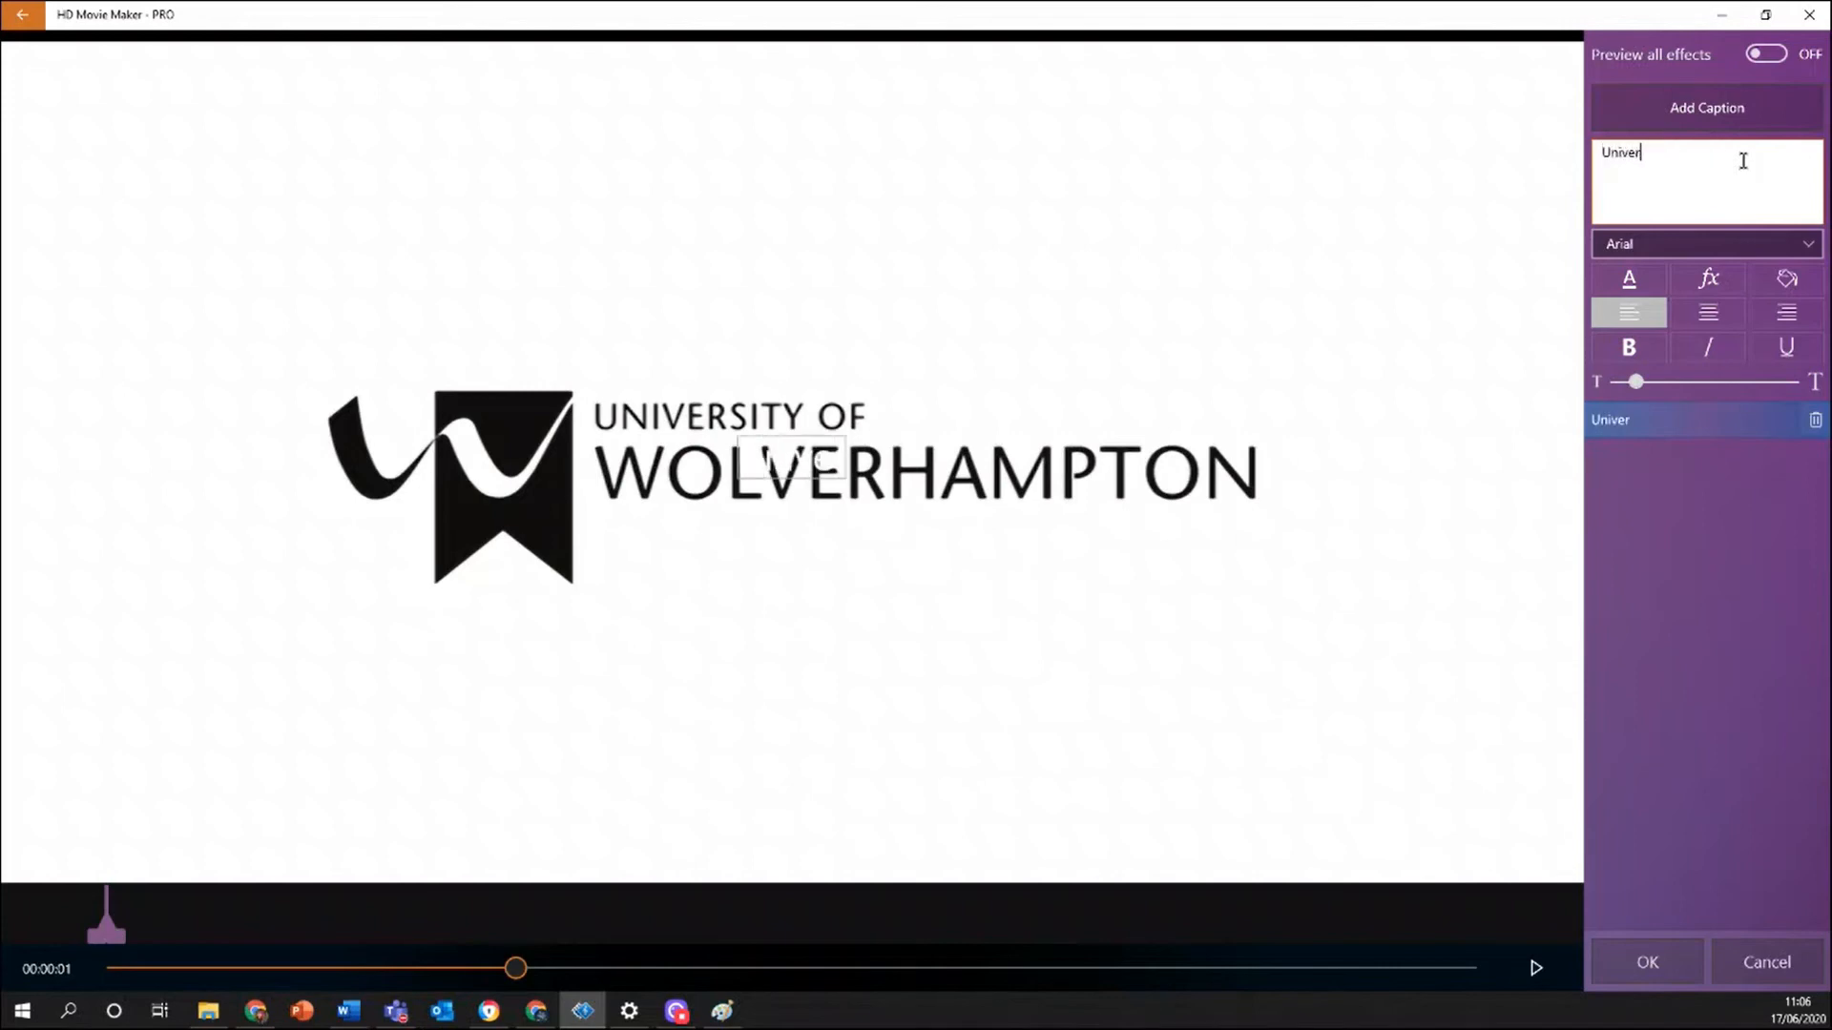
pyautogui.write('sity of Wolv')
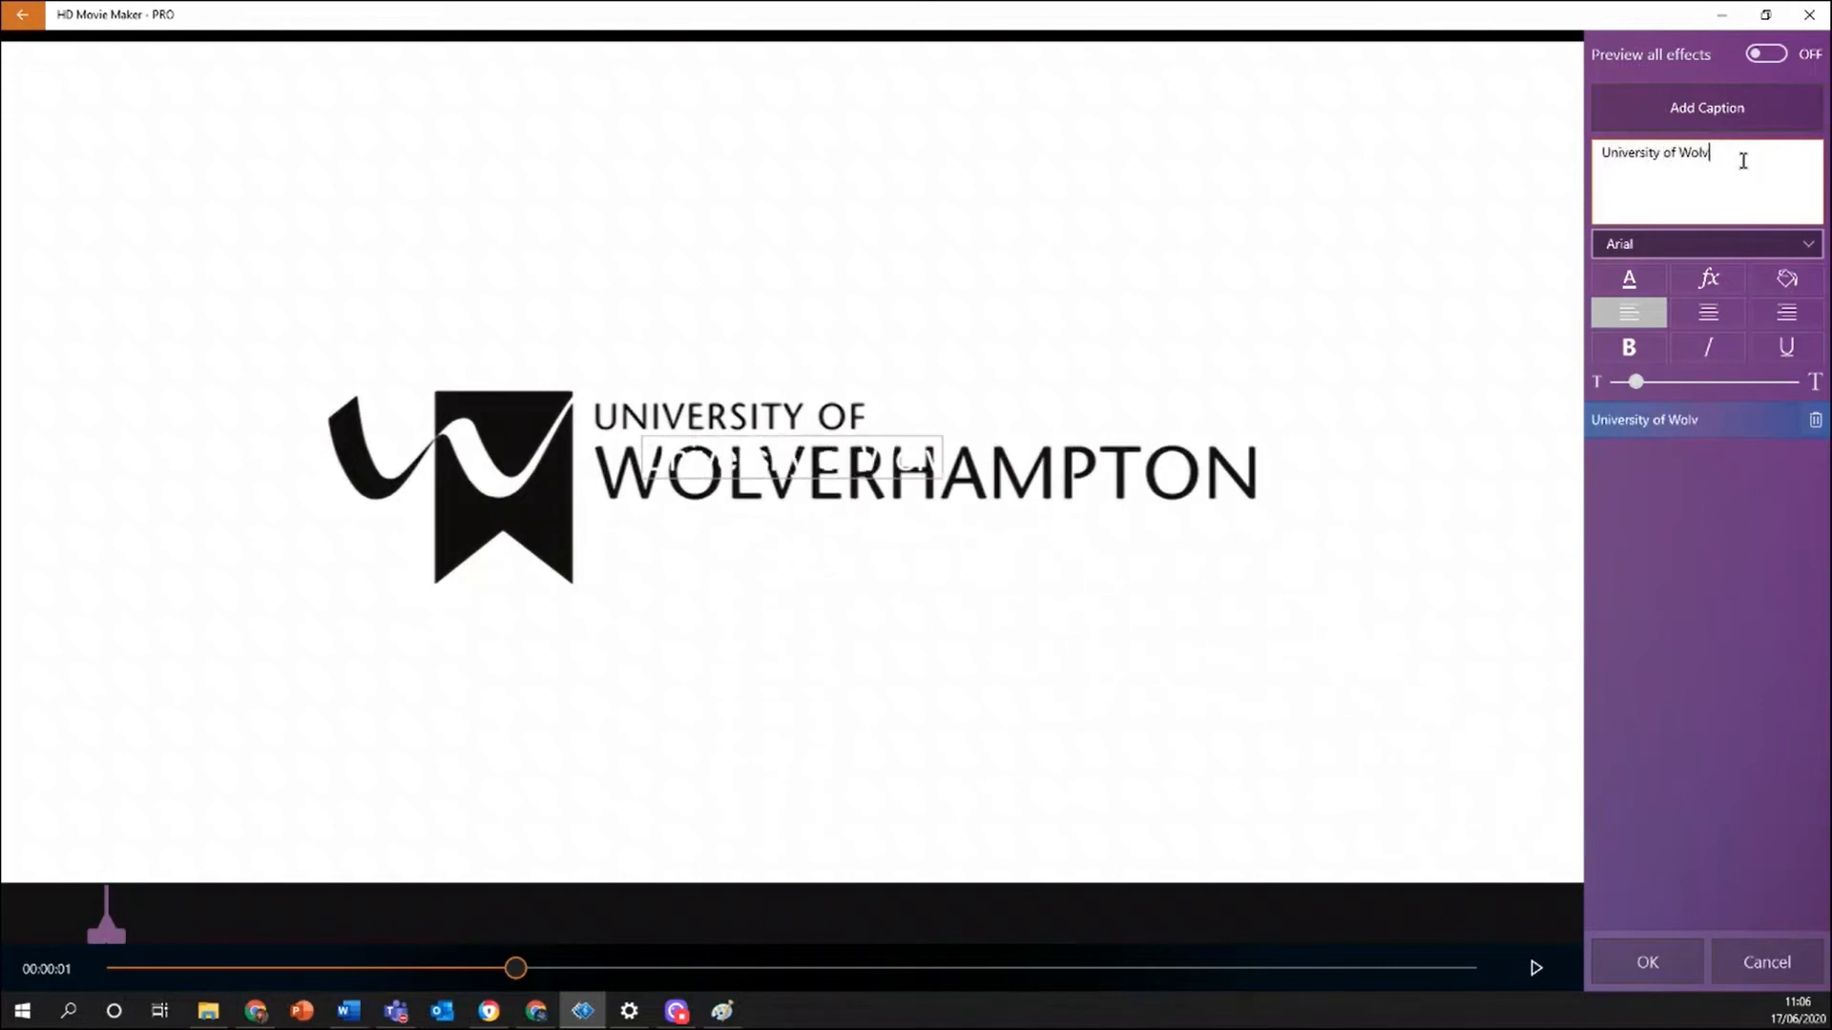
pyautogui.write('erhampton')
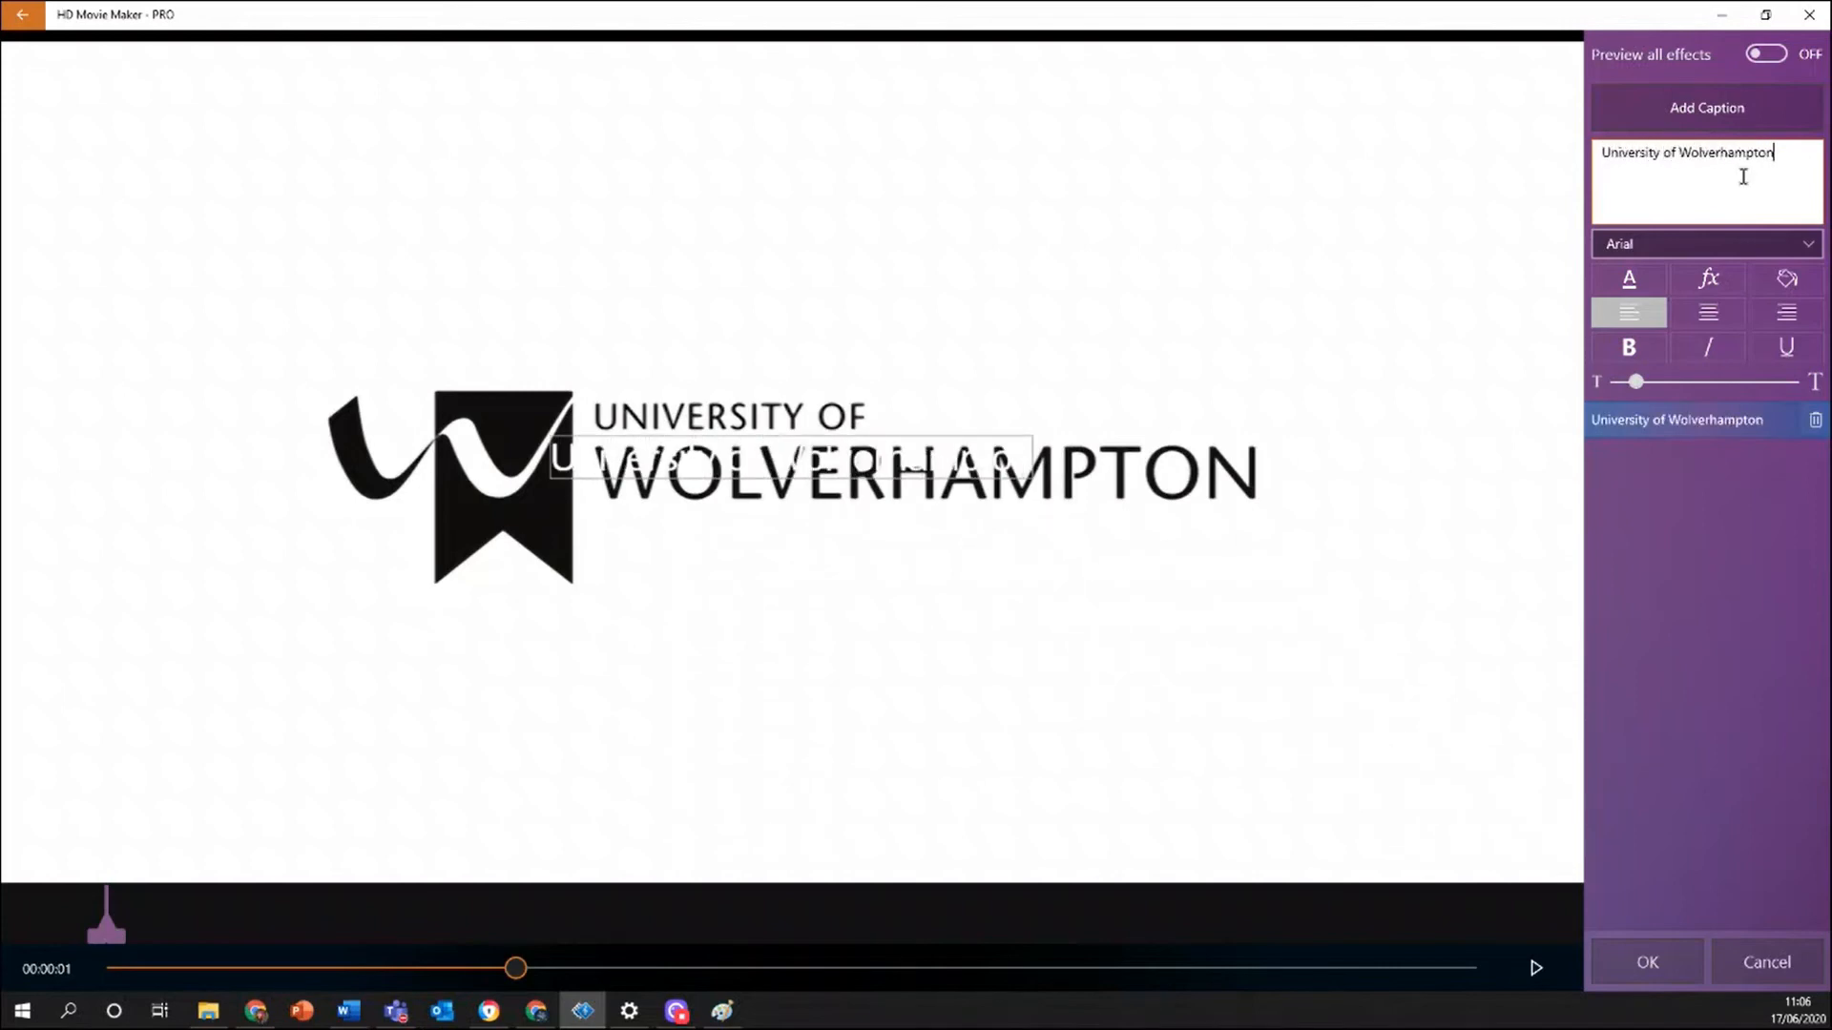
pyautogui.moveTo(830, 456); pyautogui.dragTo(852, 637)
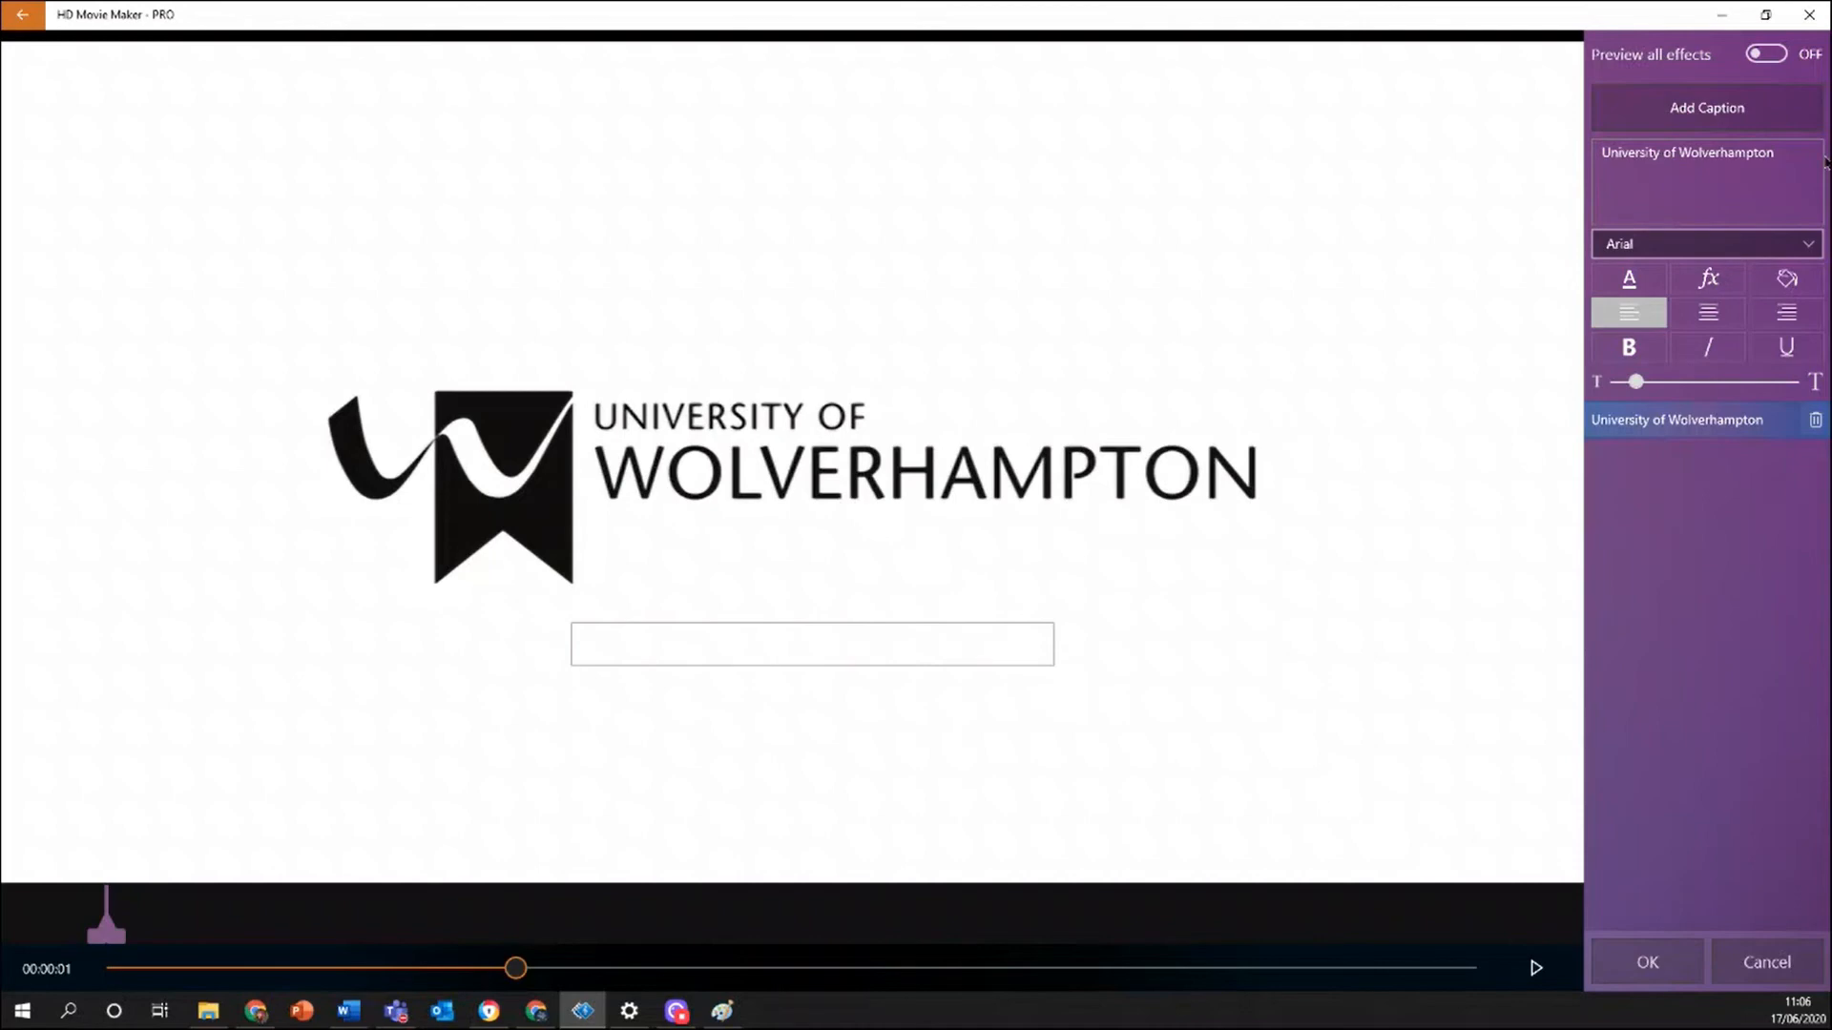
# Give the University of Wolverhampton caption a dark blue background, trying olive and purple first.
pyautogui.click(1787, 278)
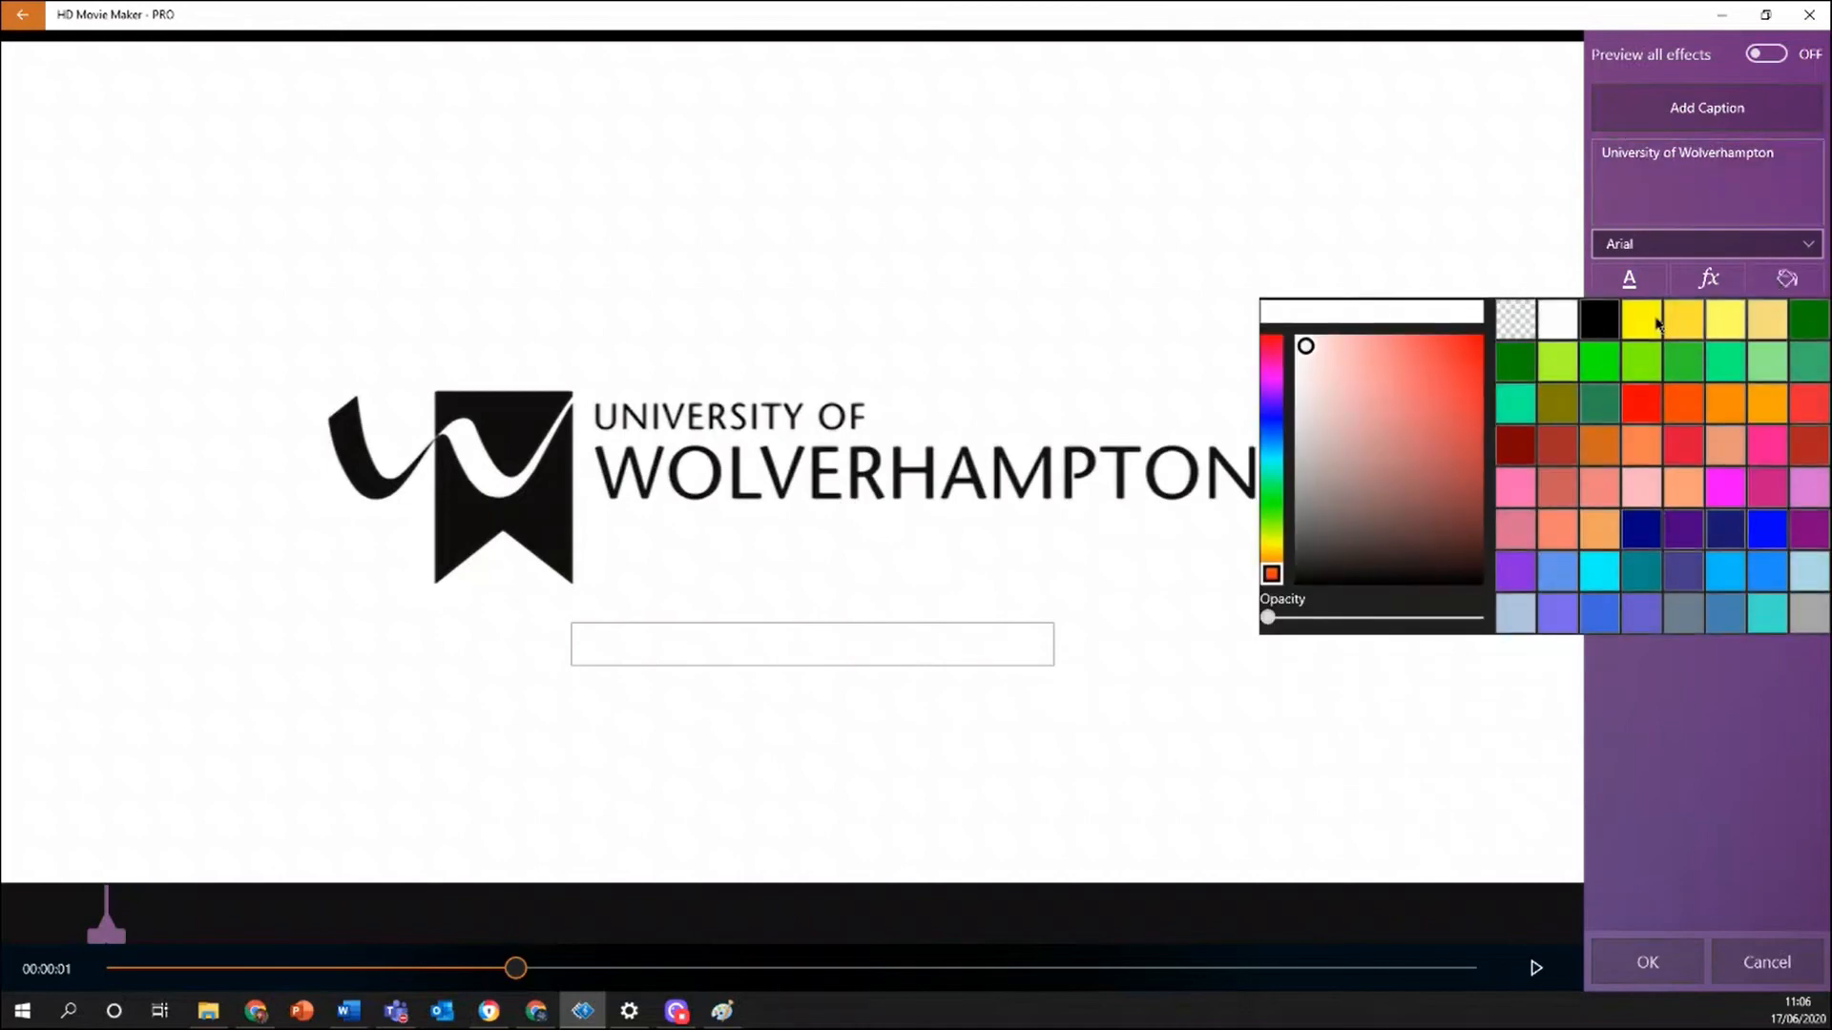
pyautogui.click(1565, 392)
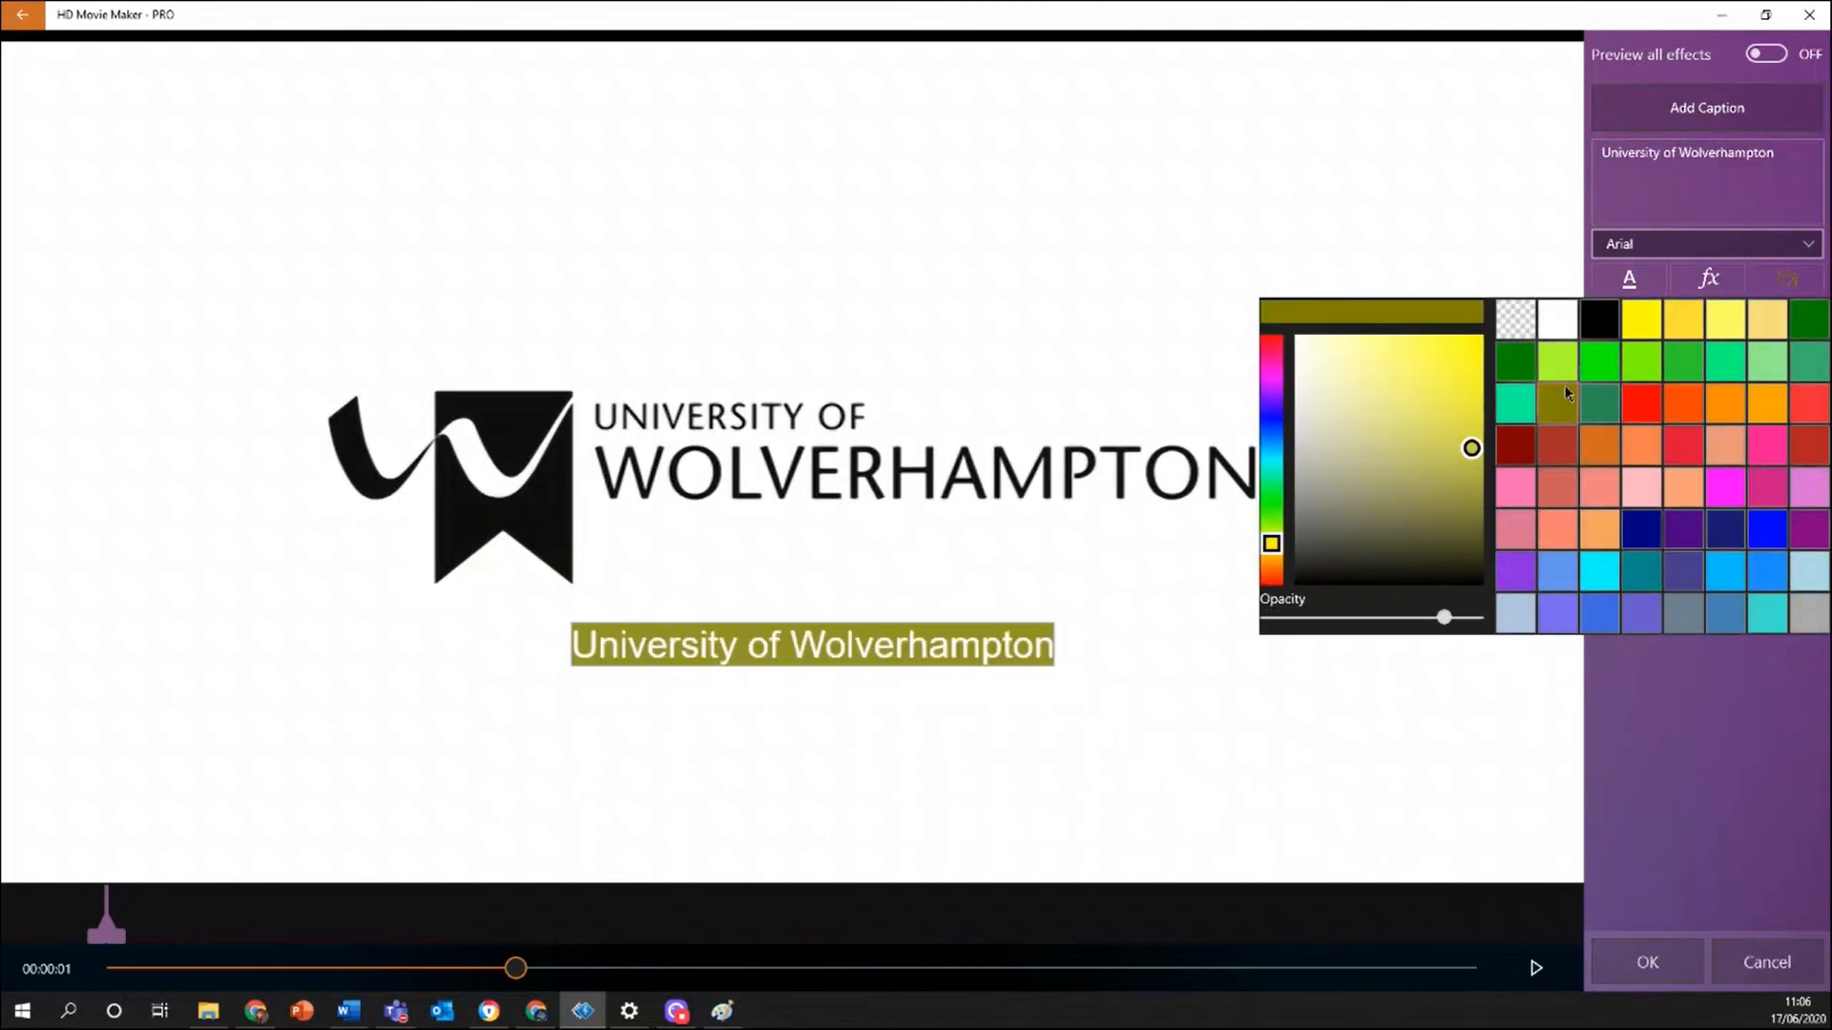
pyautogui.click(1600, 404)
pyautogui.click(1683, 529)
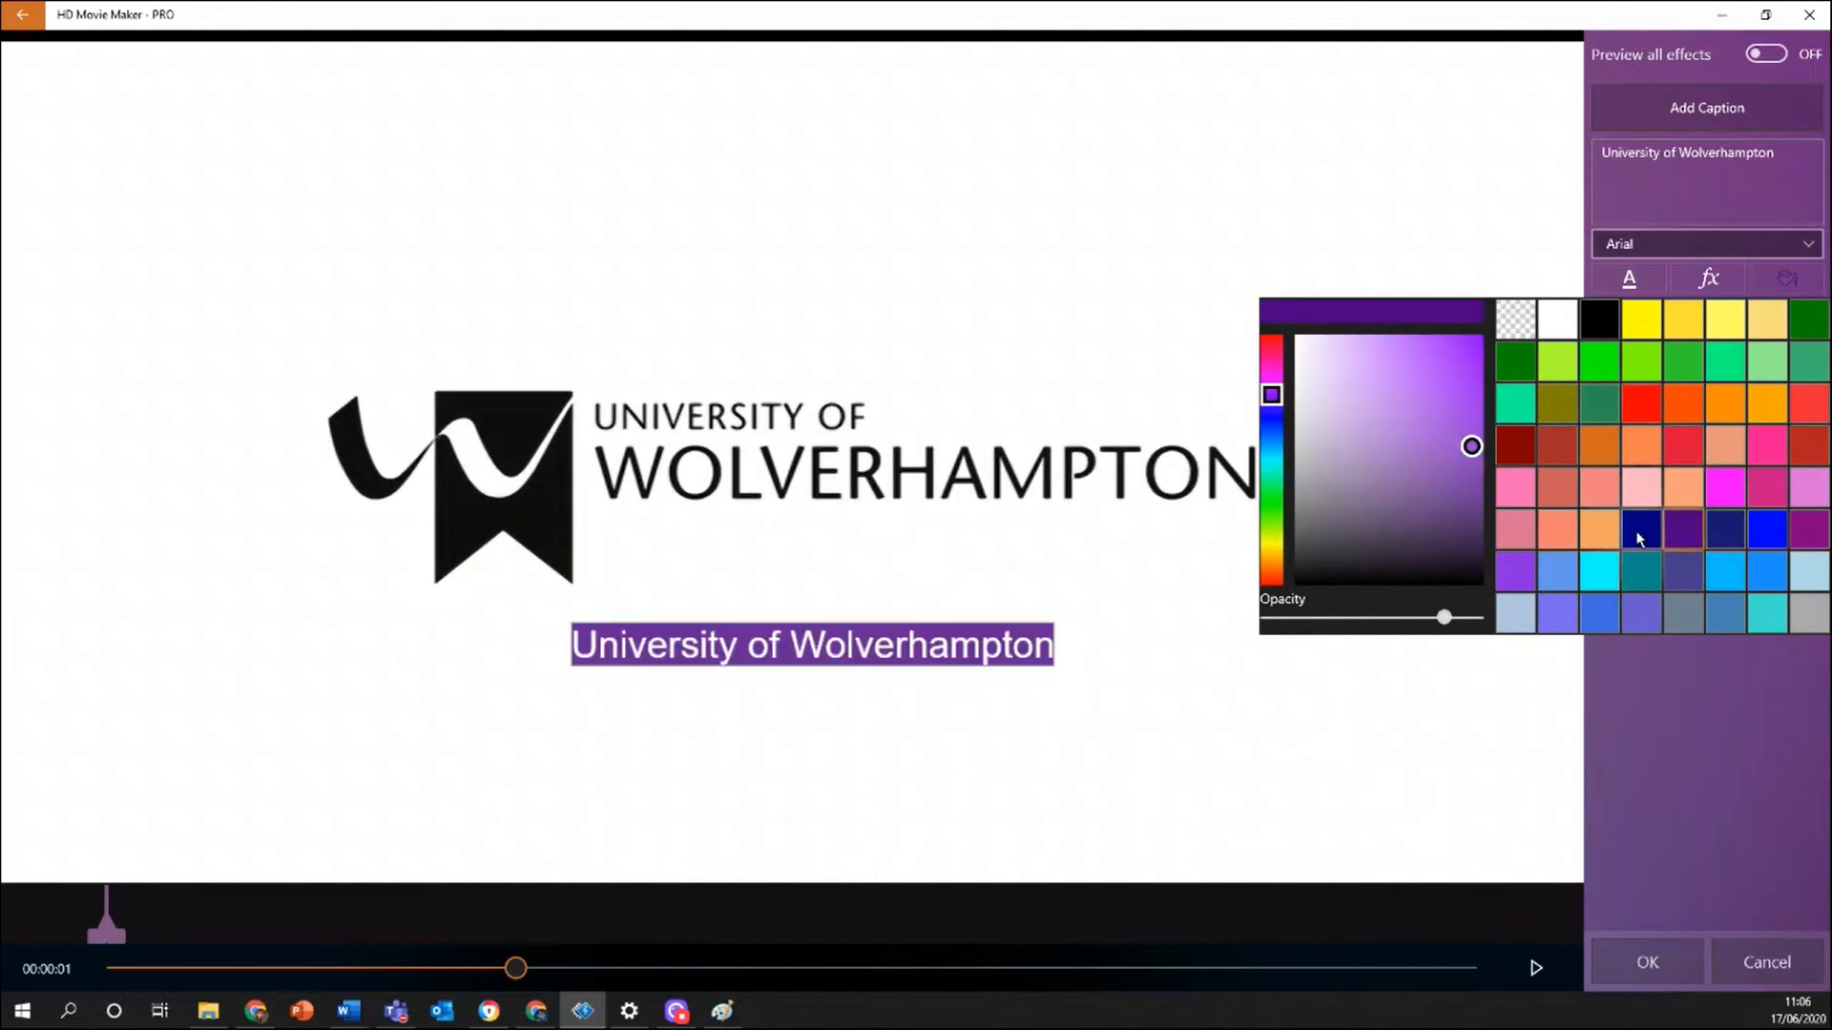
pyautogui.click(1639, 537)
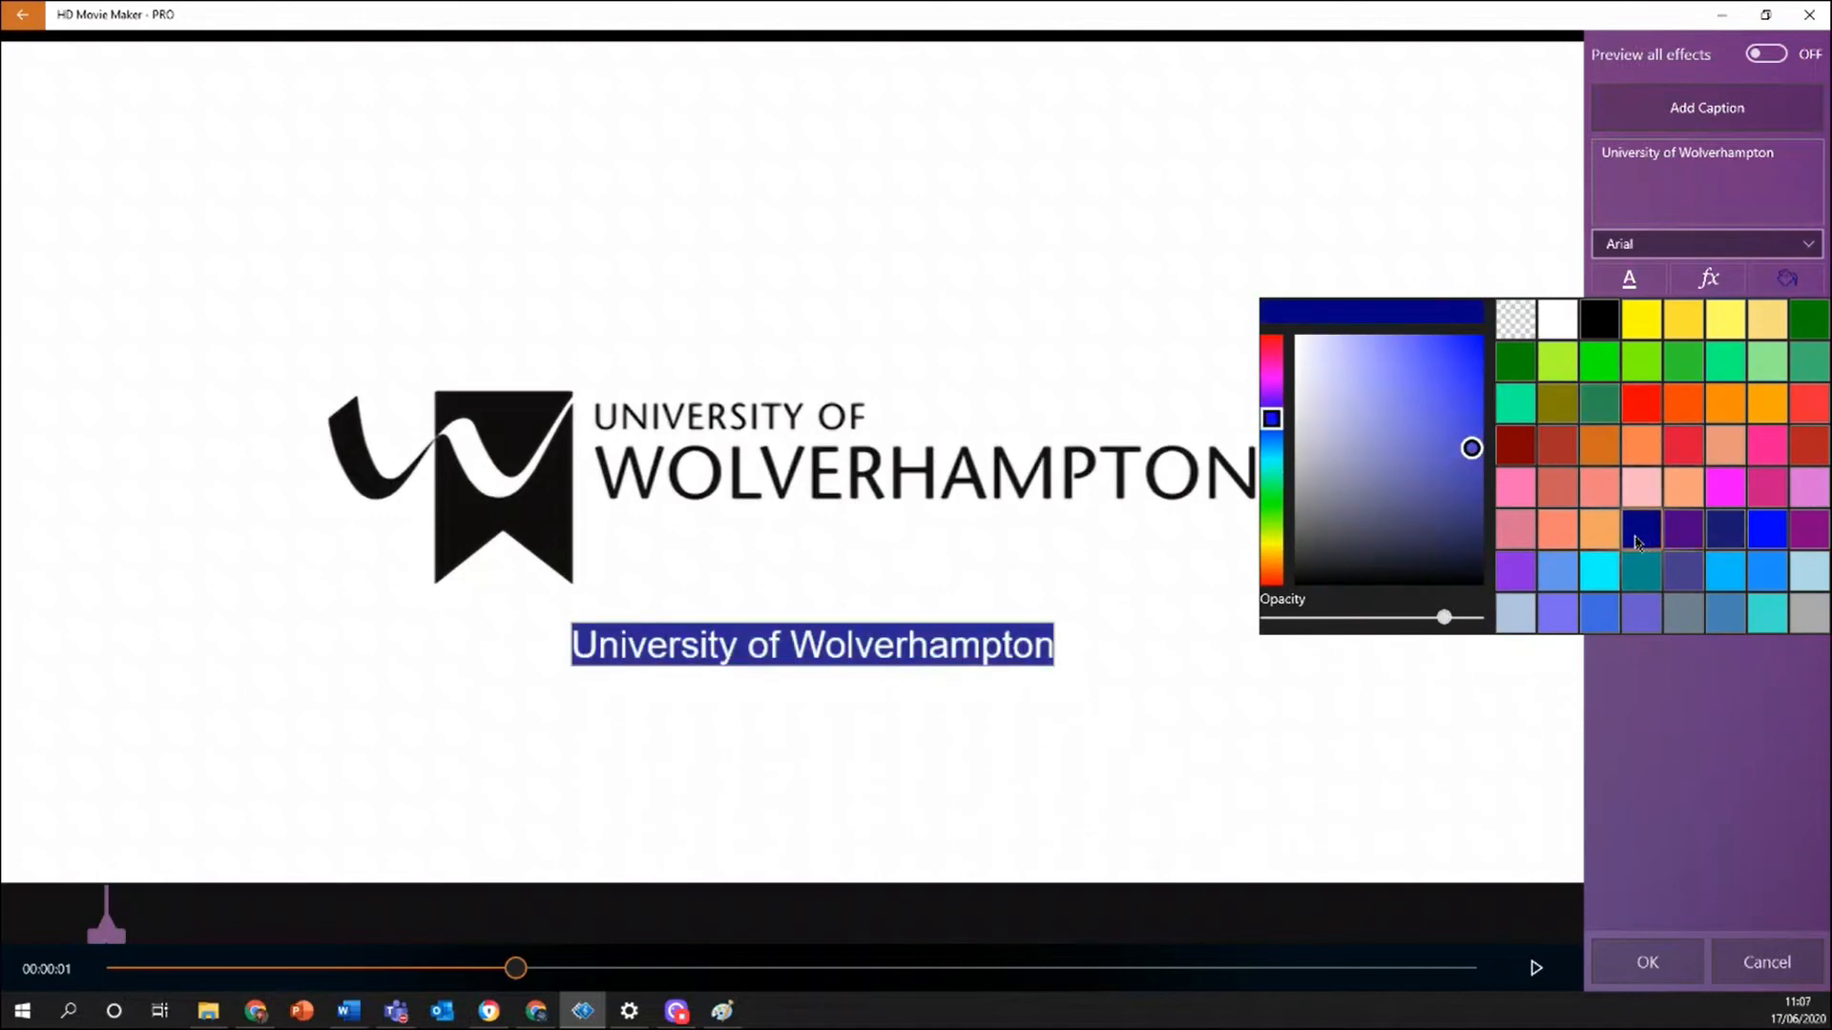
# Colour the caption text yellow and move the caption further down, near the bottom of the frame.
pyautogui.click(1637, 279)
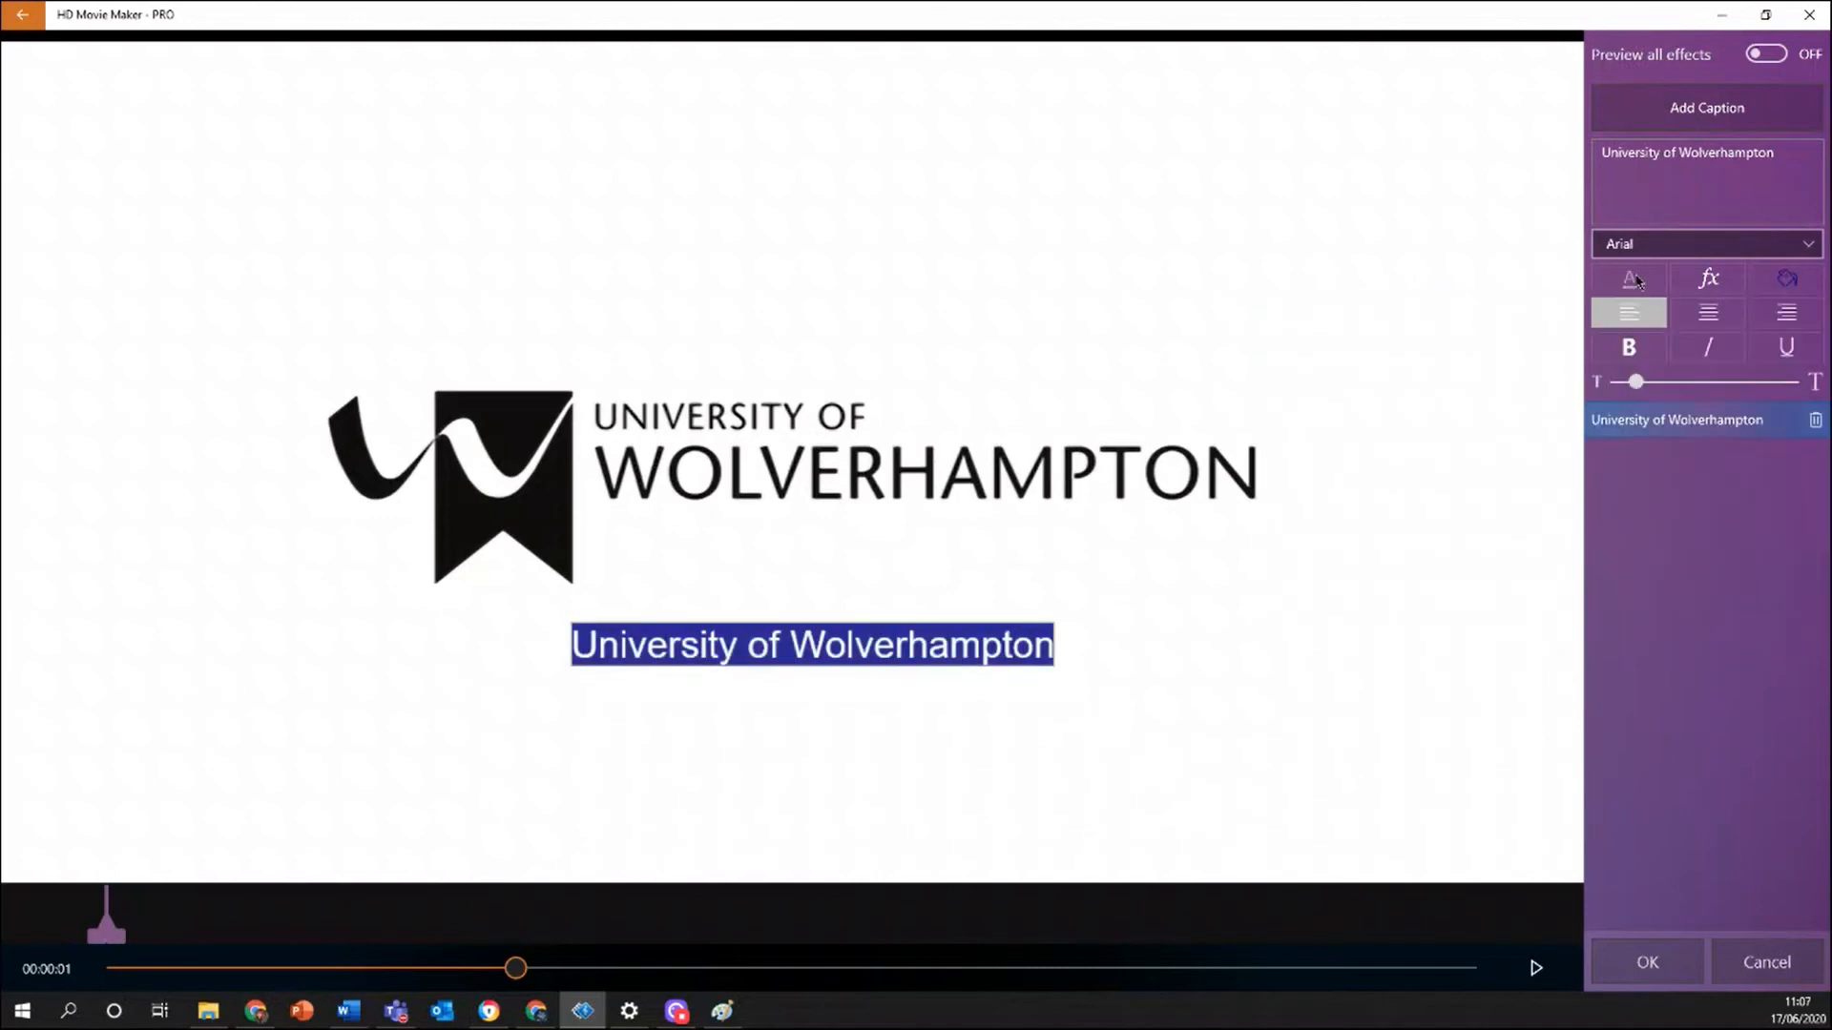
pyautogui.click(1637, 281)
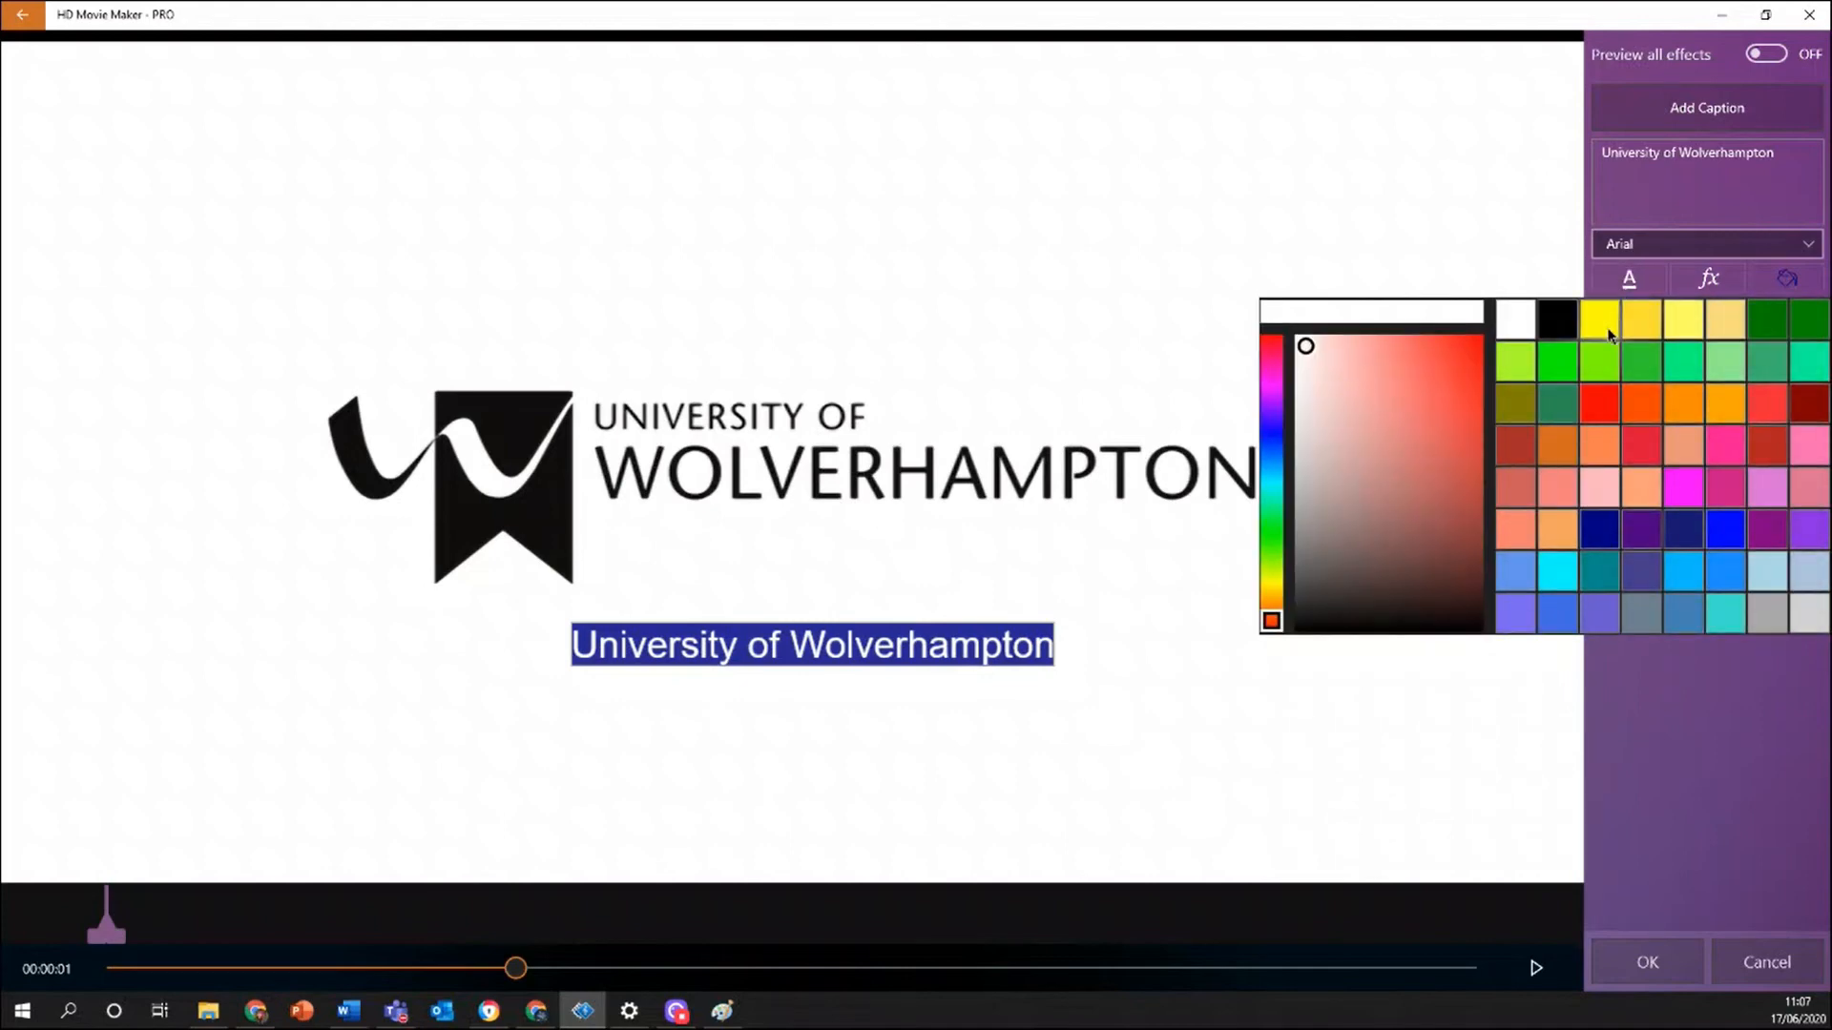
pyautogui.click(1607, 330)
pyautogui.click(974, 756)
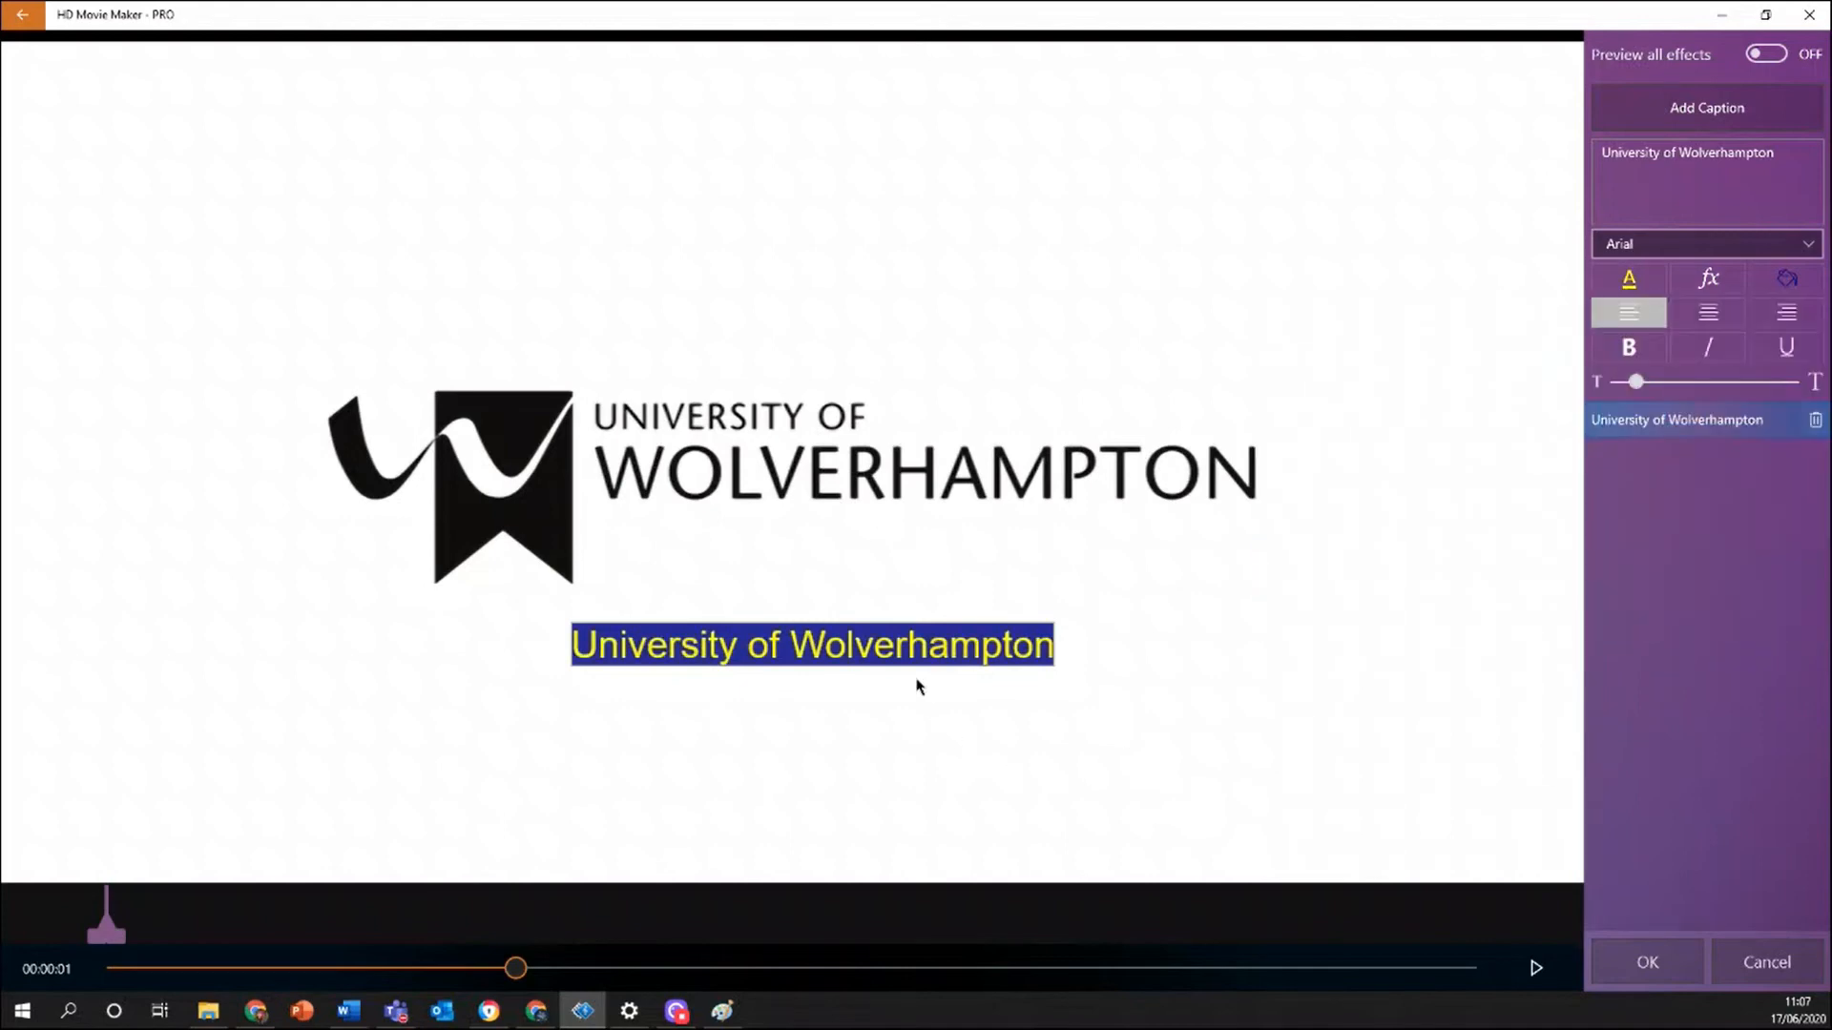
pyautogui.moveTo(909, 647); pyautogui.dragTo(943, 773)
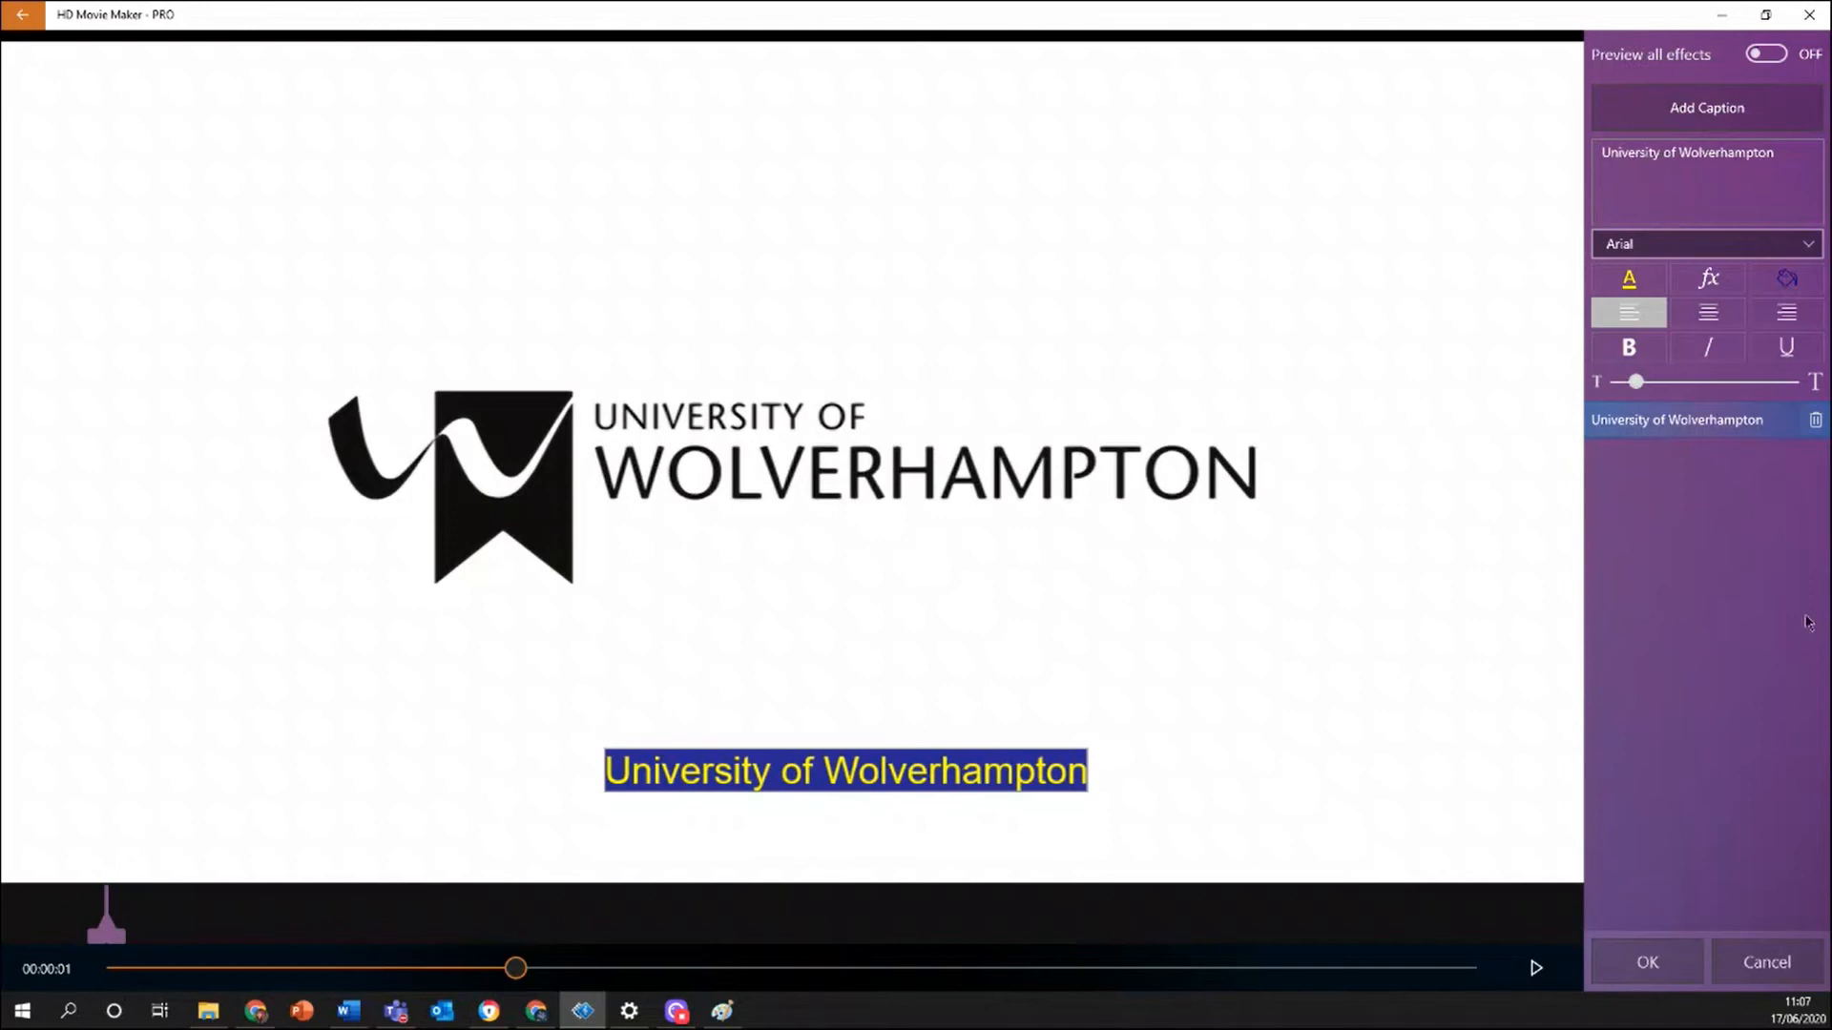
# Change the caption's font to "a bug's life" and increase the text size slightly.
pyautogui.click(1734, 254)
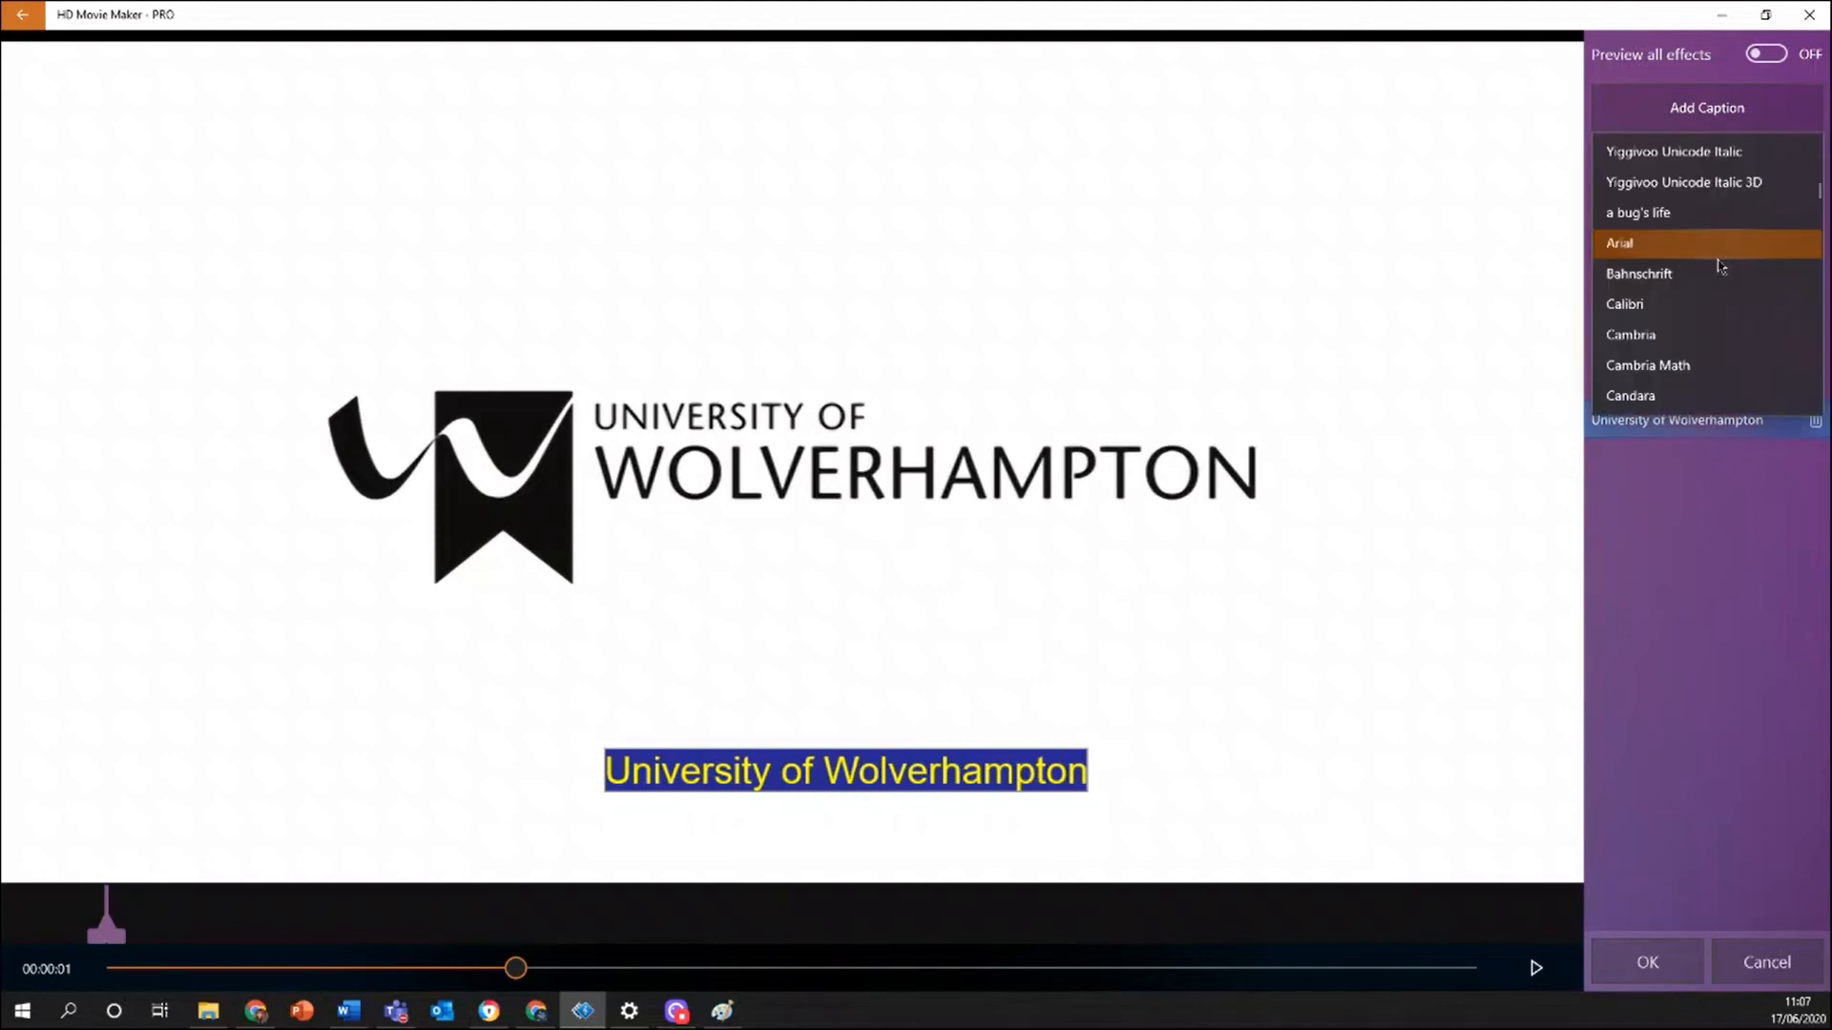
pyautogui.click(1652, 218)
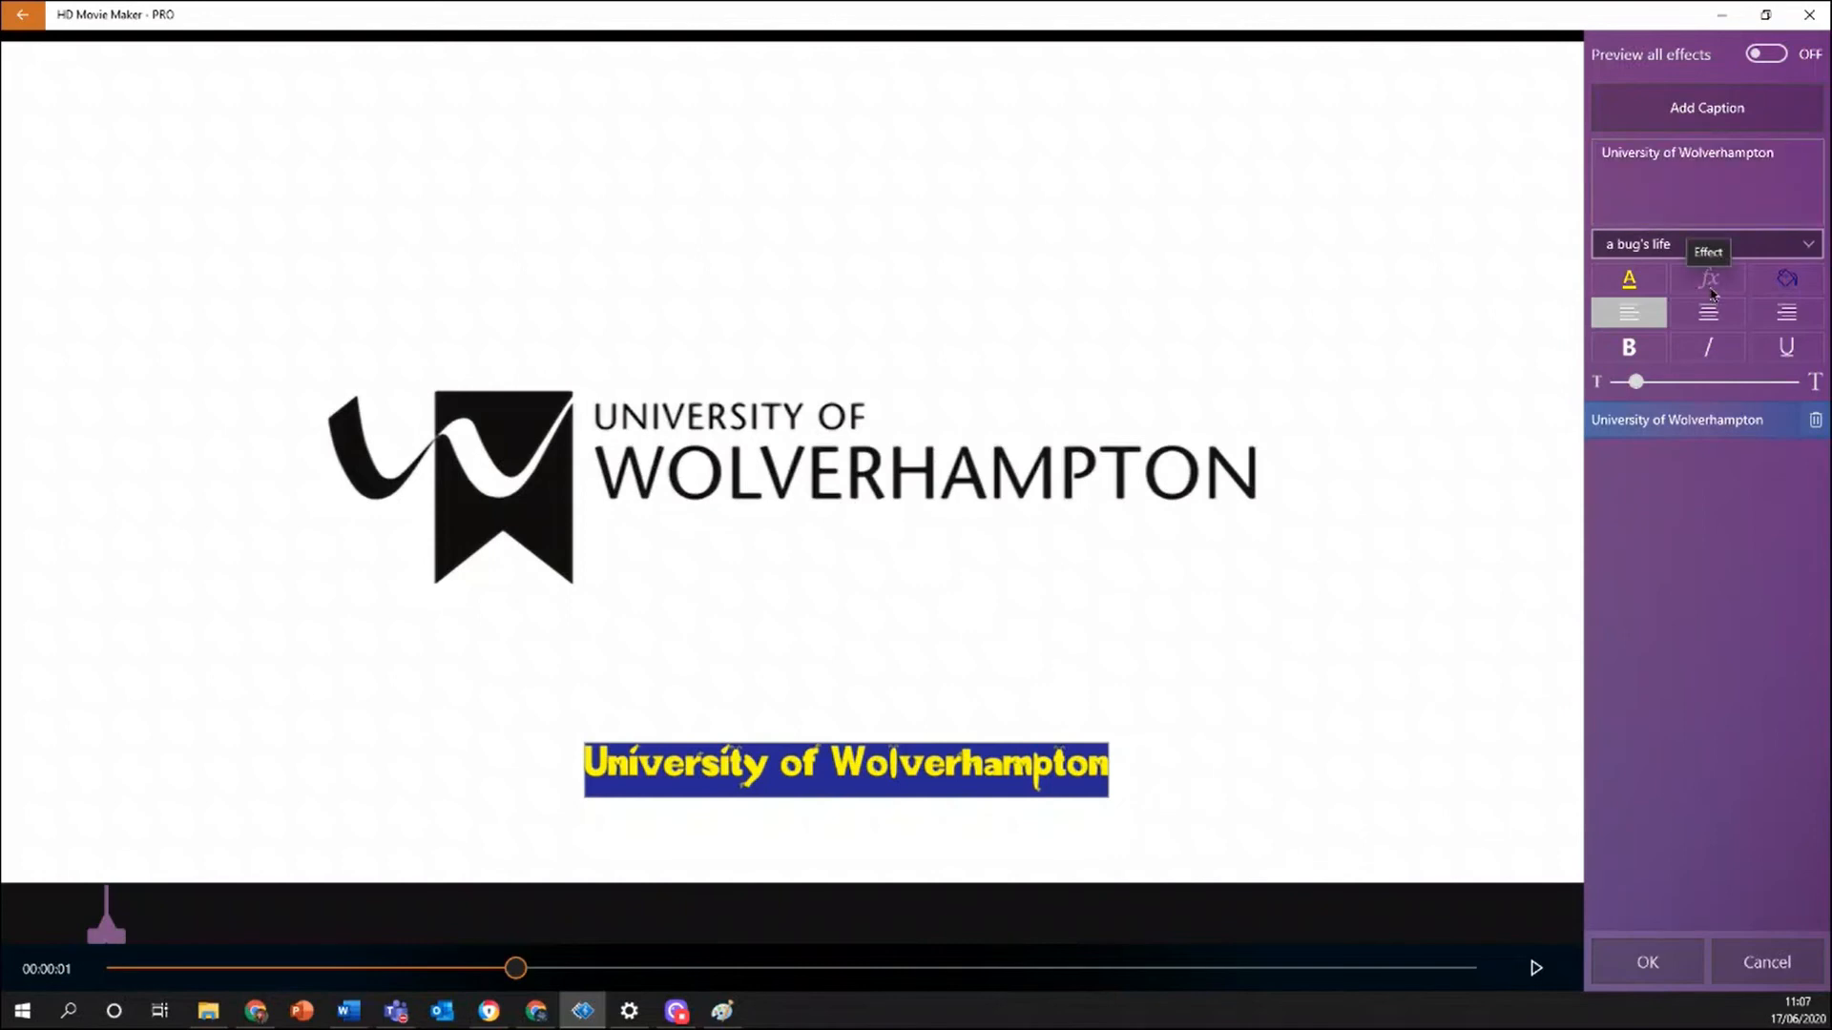
pyautogui.moveTo(1637, 382); pyautogui.dragTo(1675, 382)
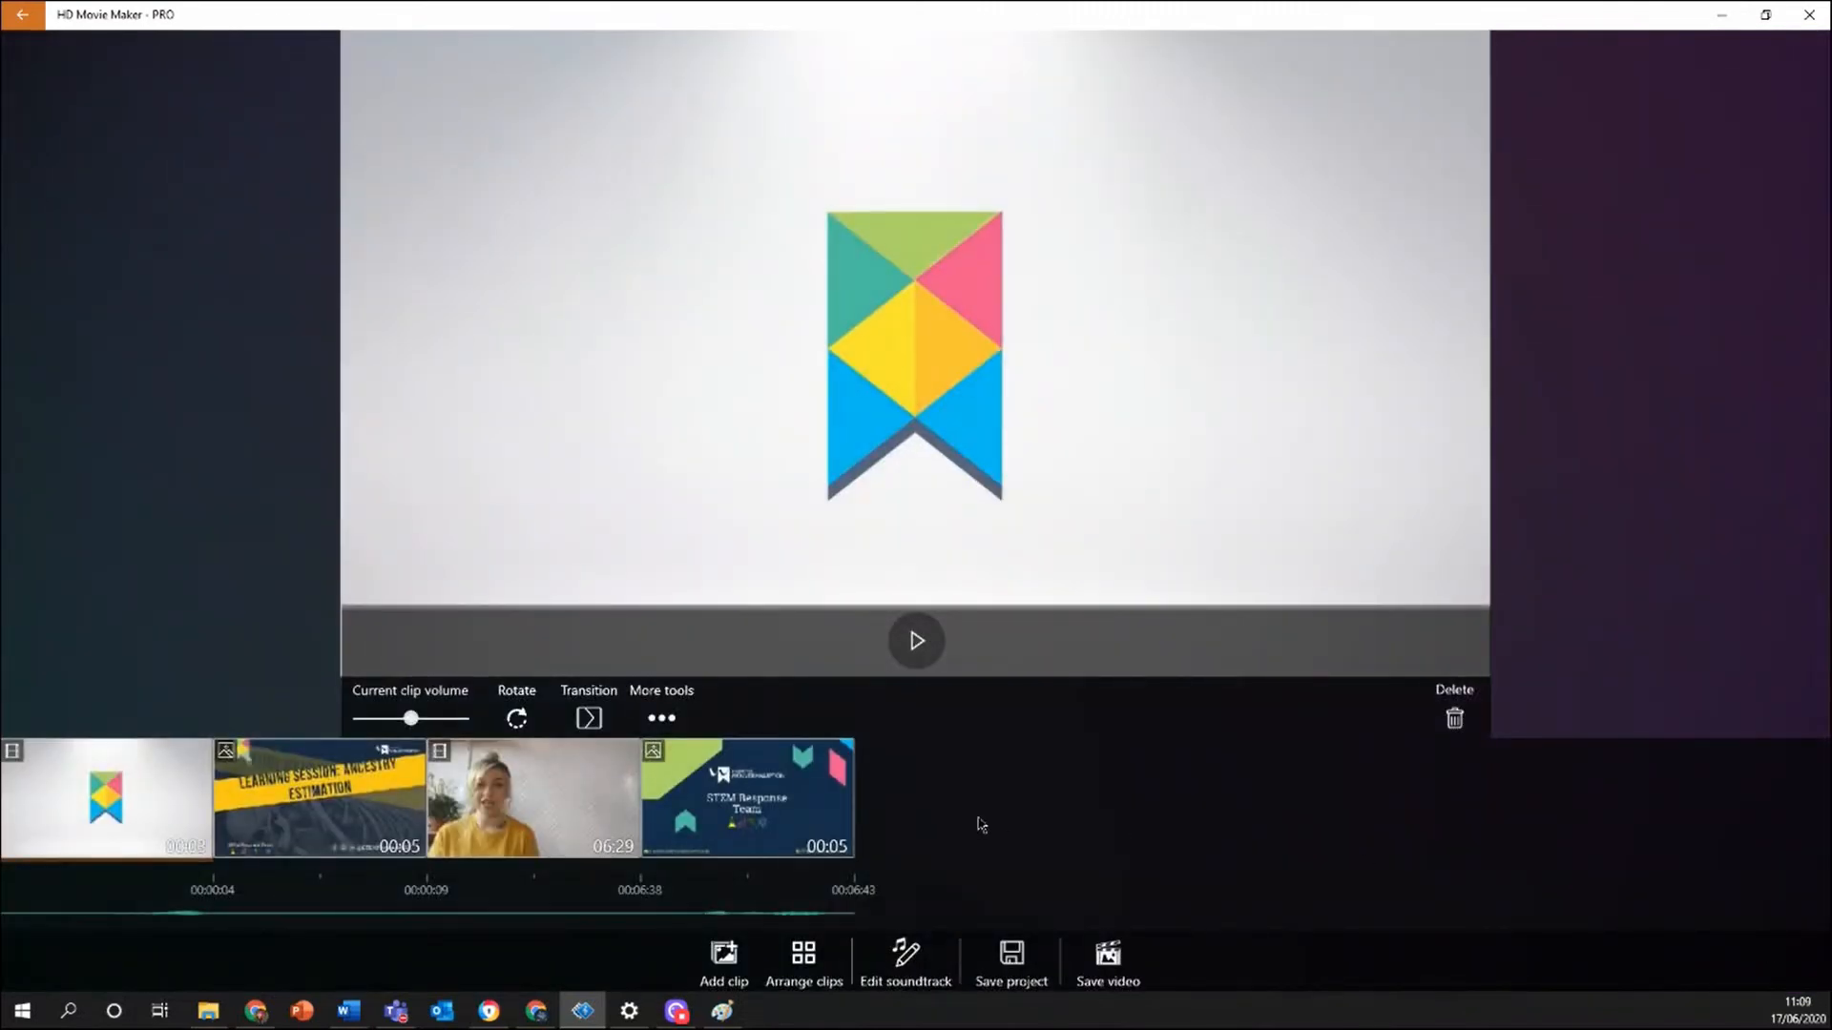
# Open the logo clip for video editing and try adding a sound clip overlay at 00:00:01.
pyautogui.click(660, 722)
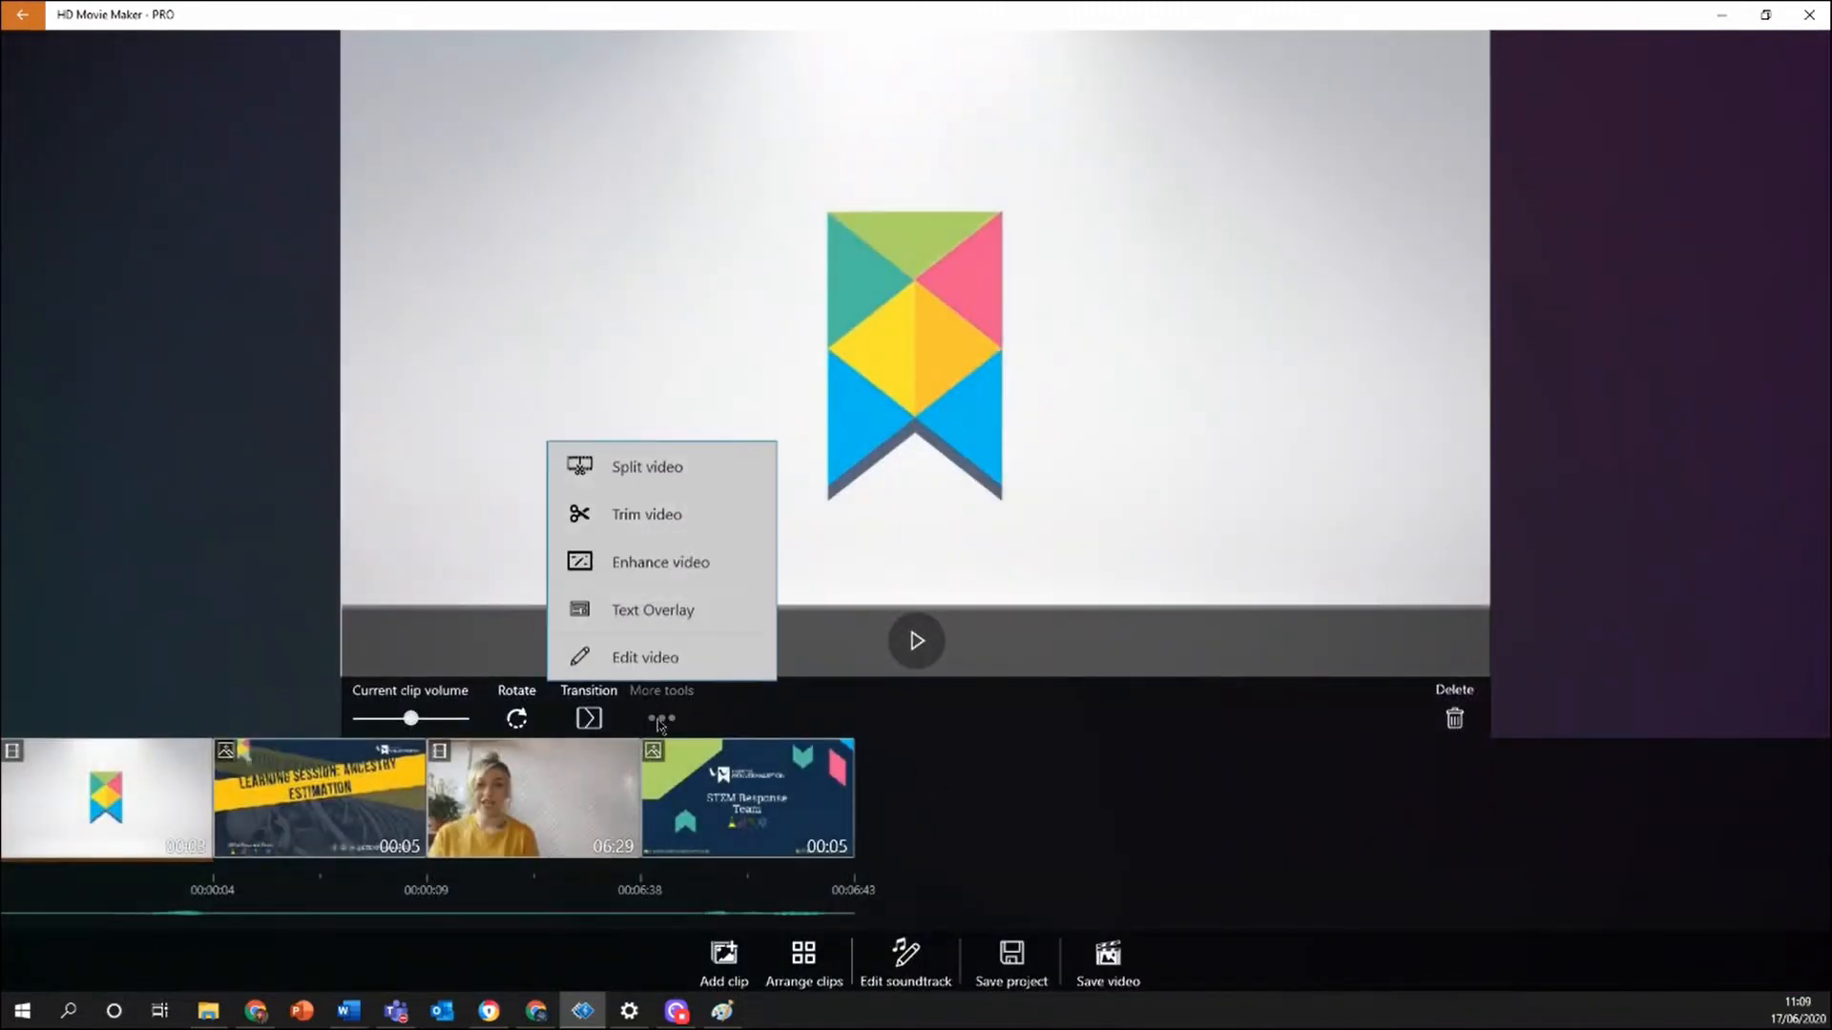
pyautogui.click(645, 659)
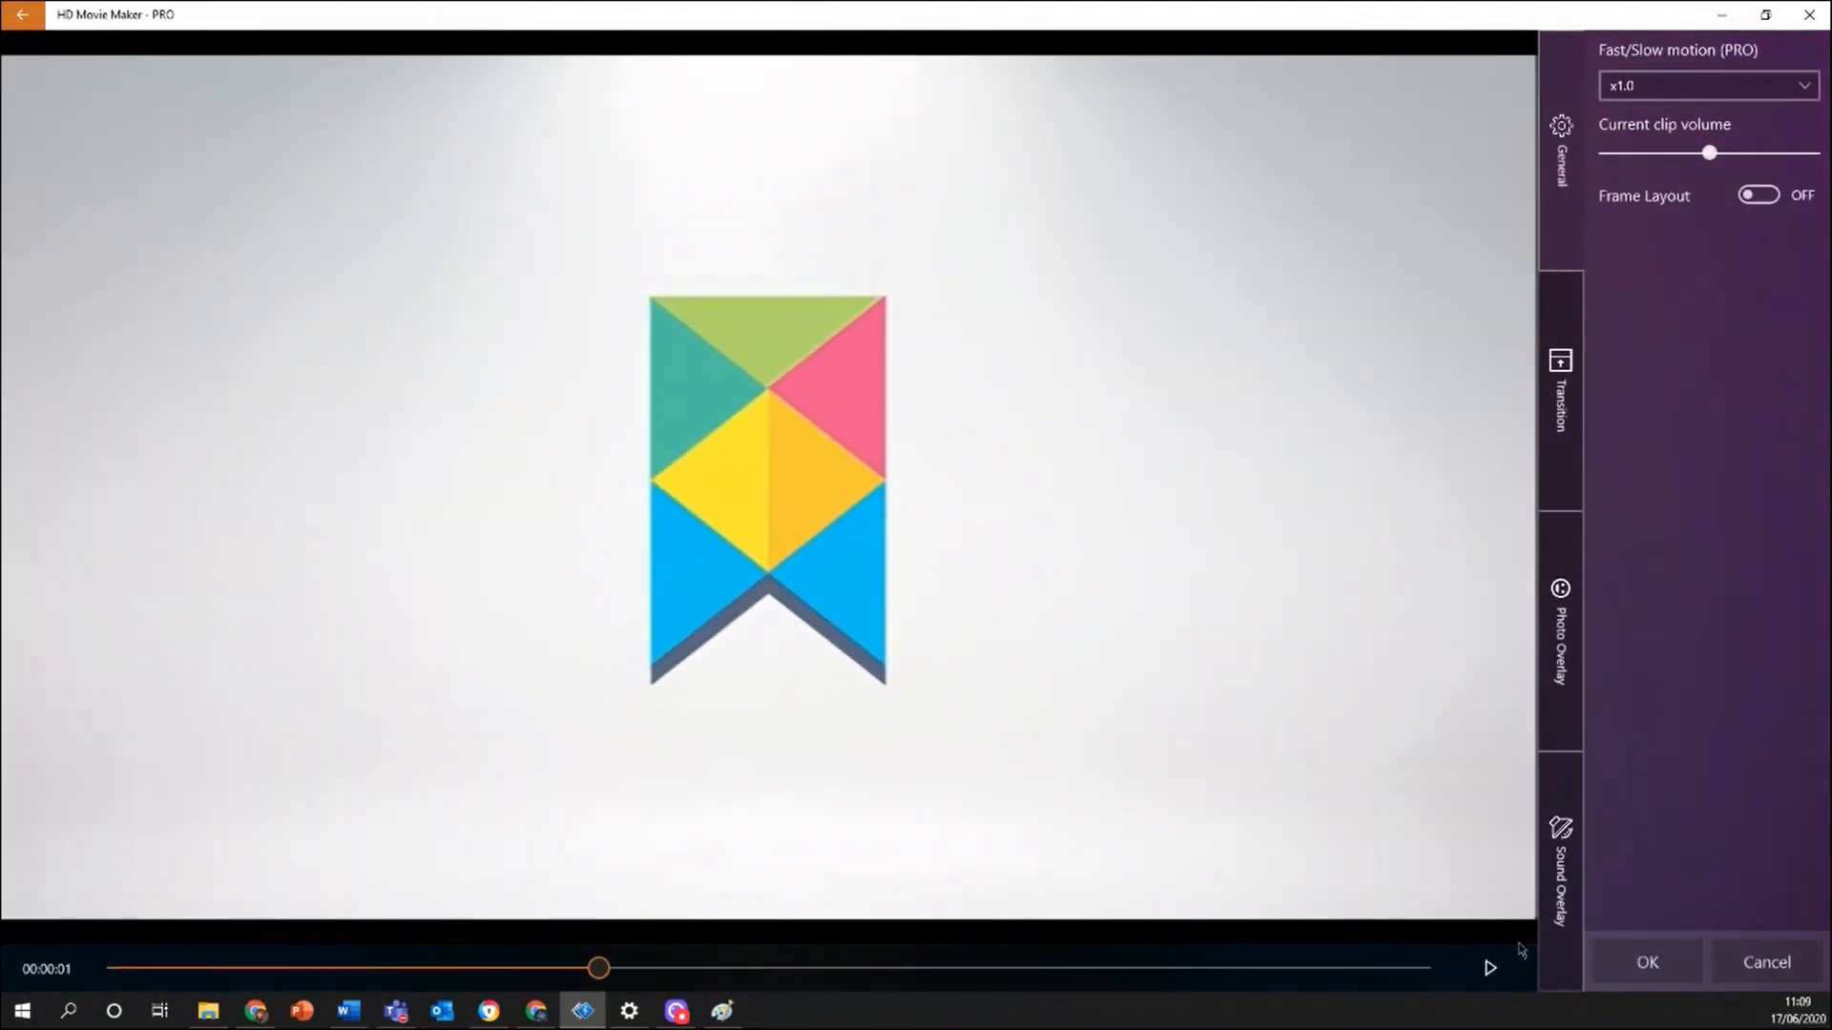
pyautogui.click(1561, 887)
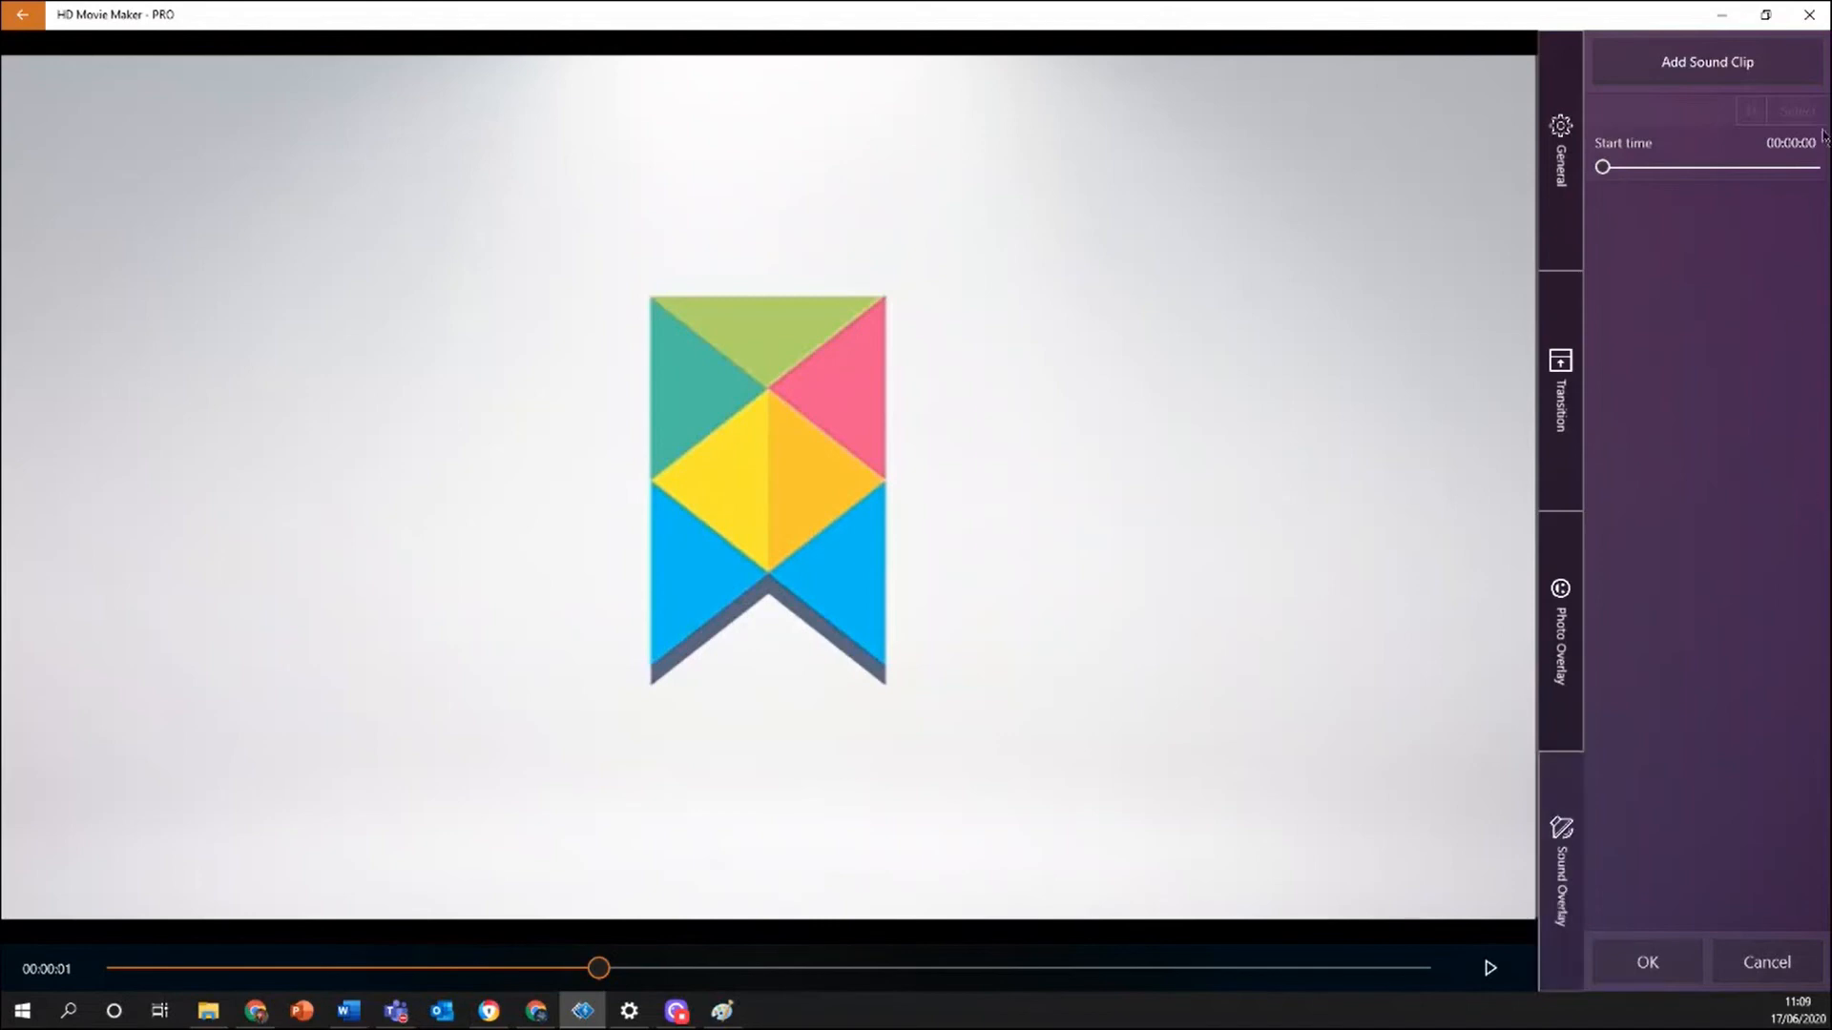
pyautogui.click(1745, 59)
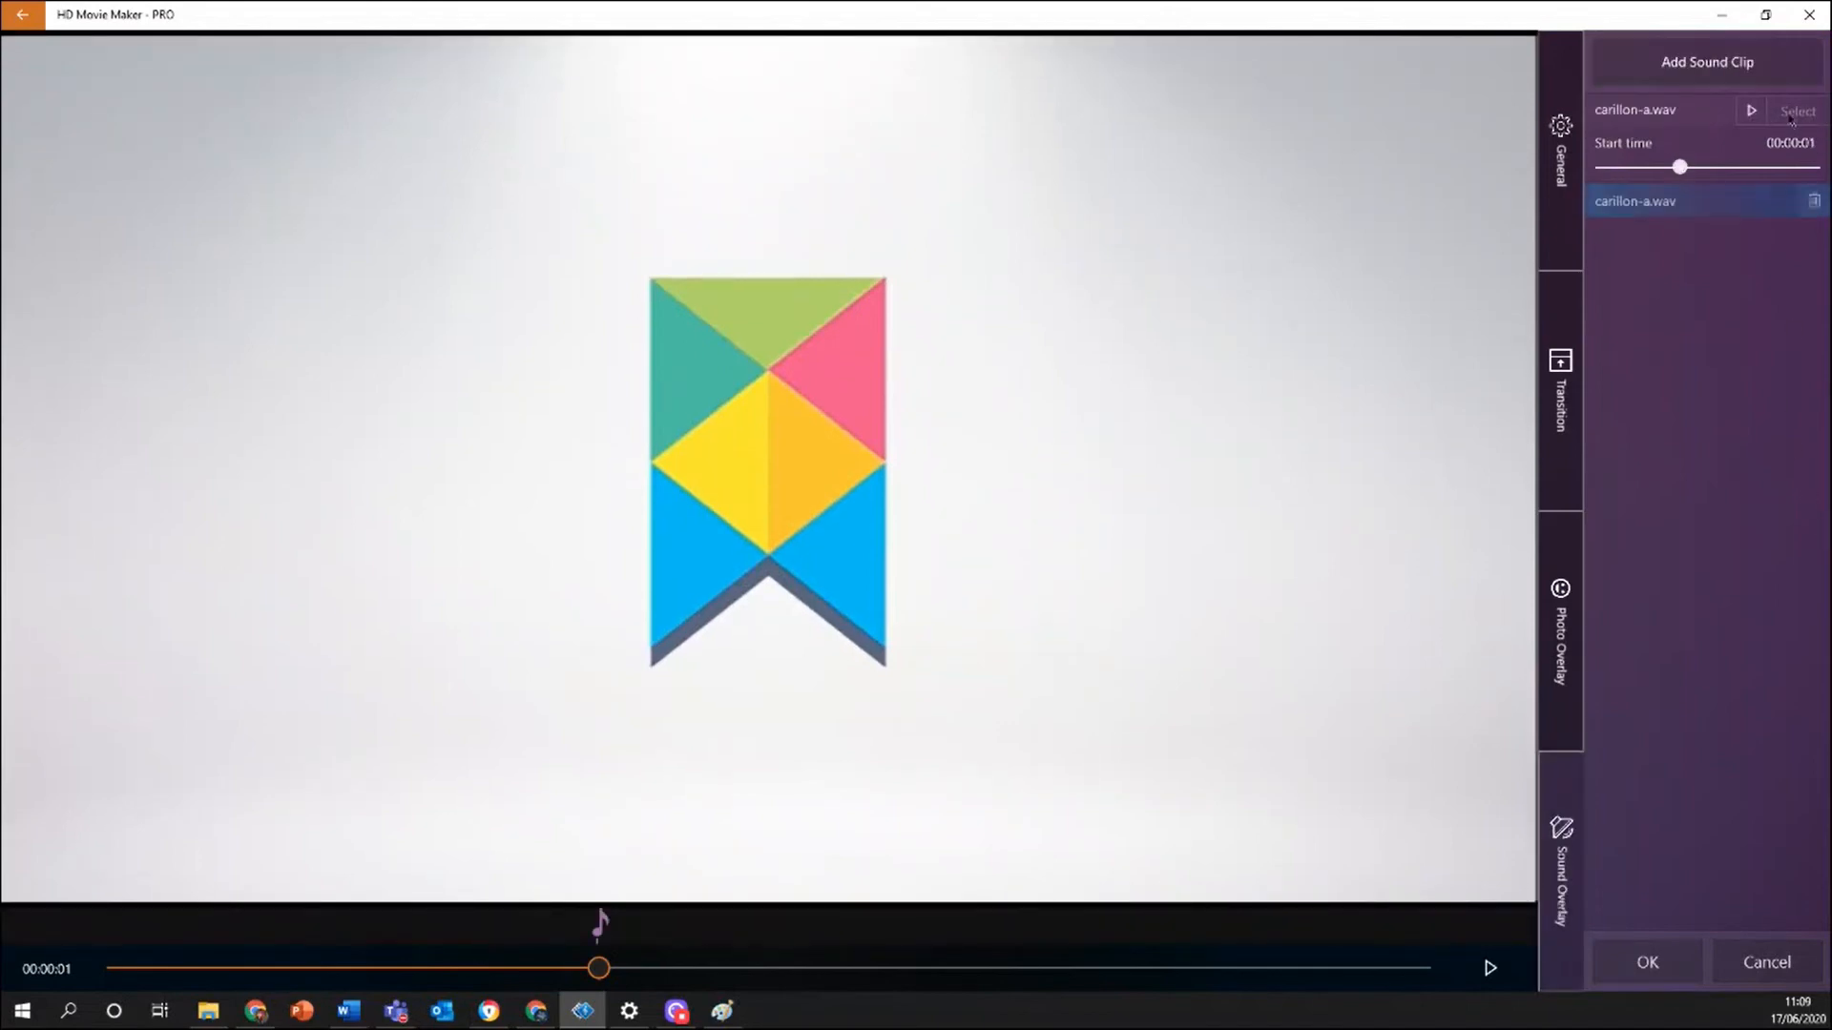
# Try out sound effects such as Bubbling, Cyber Bubbles 1 and Revert 2 for the overlay, and discard the clip edits.
pyautogui.click(1800, 111)
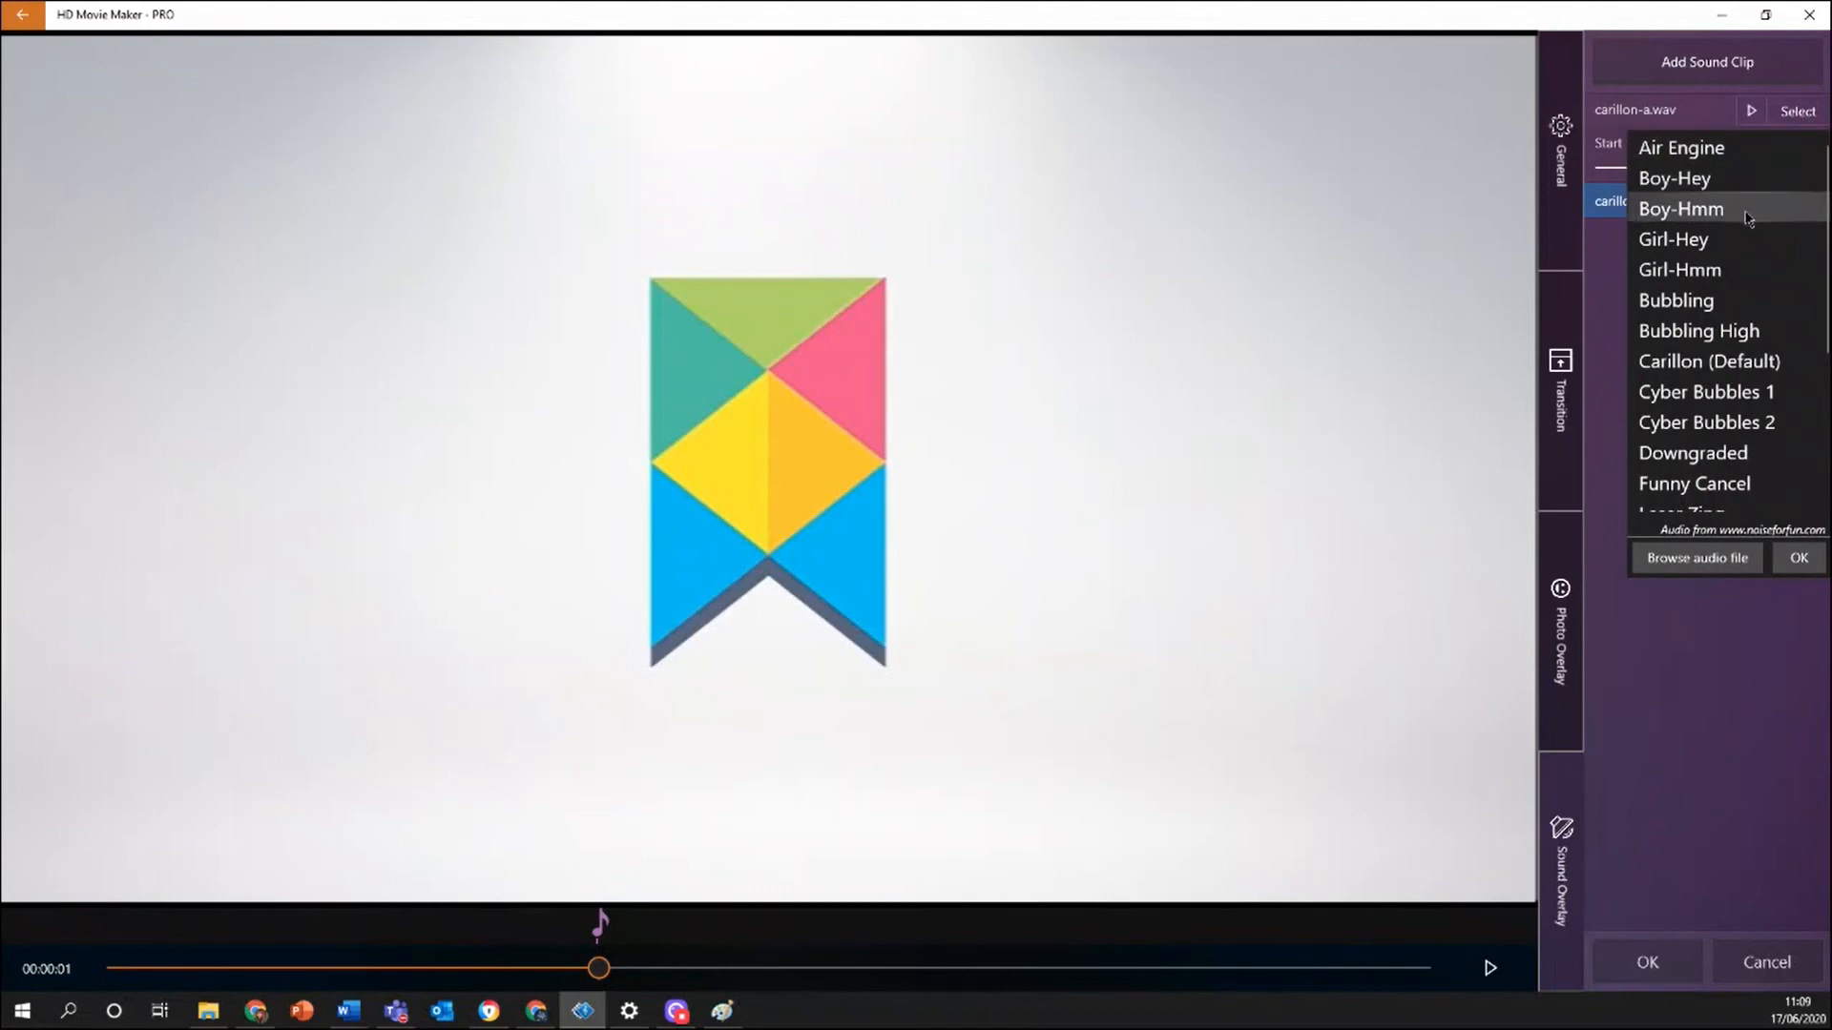
pyautogui.click(1752, 294)
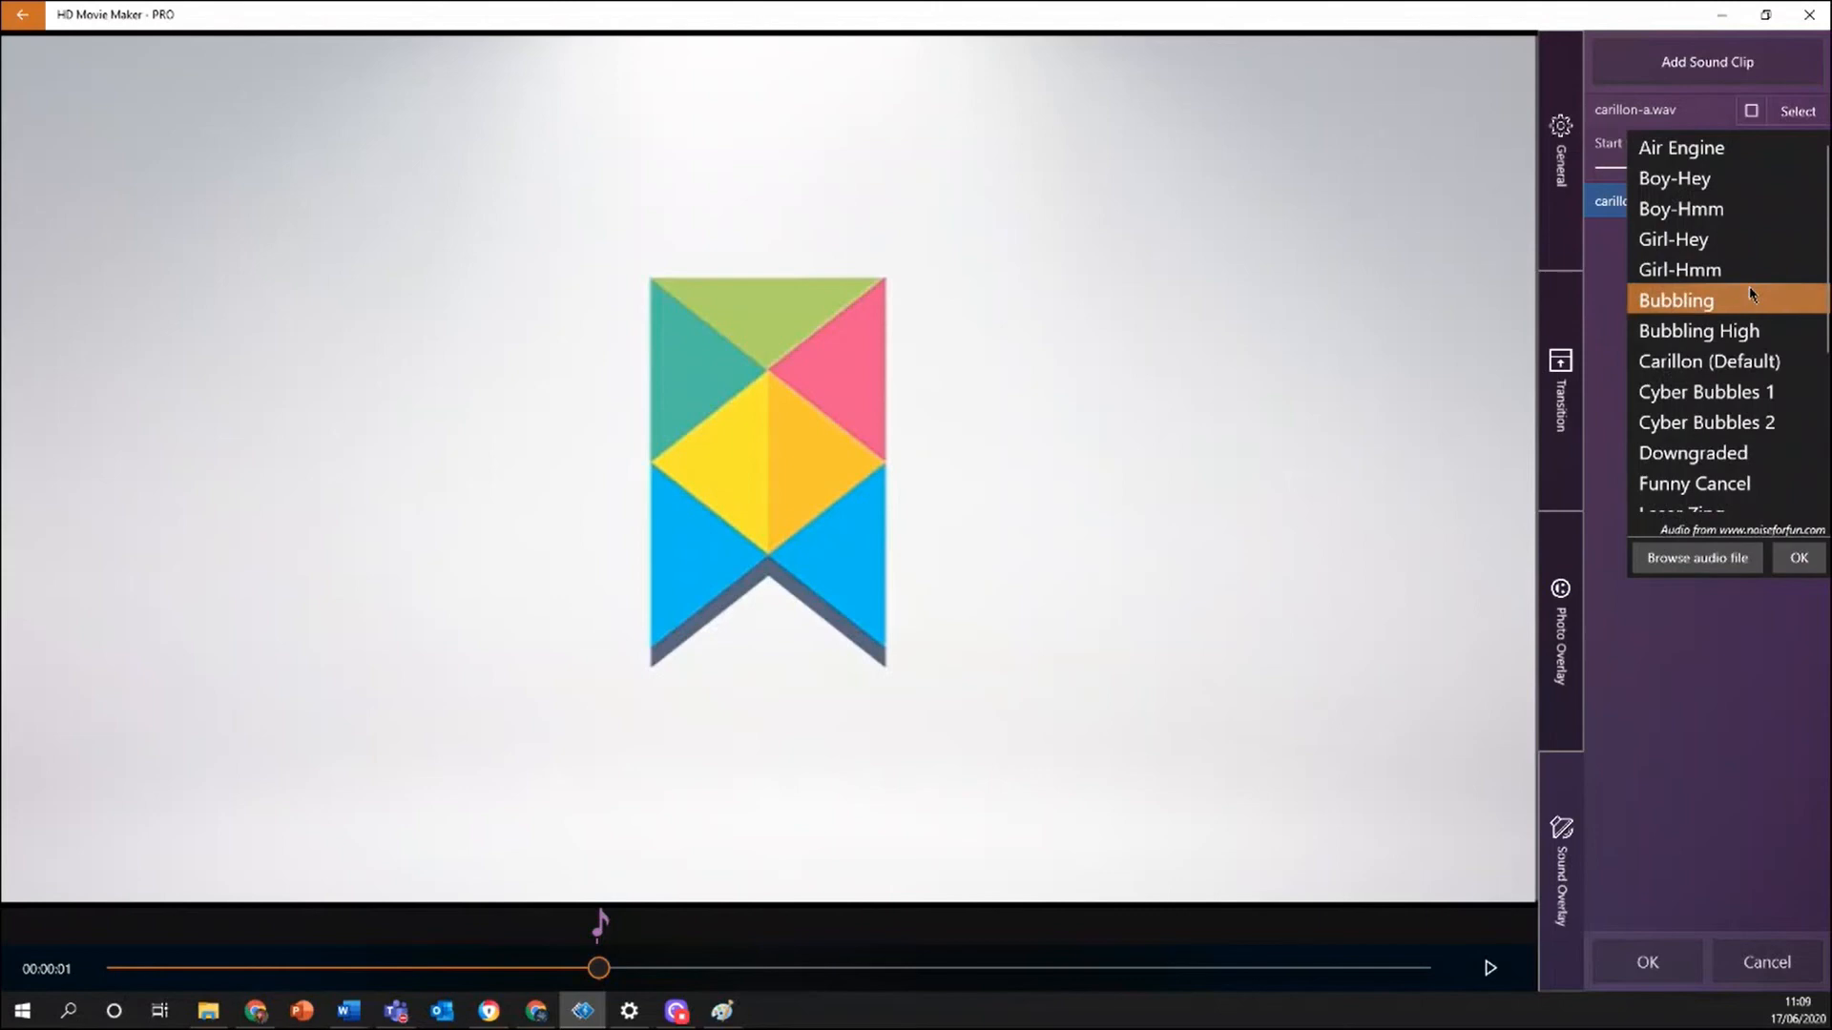
pyautogui.click(1738, 389)
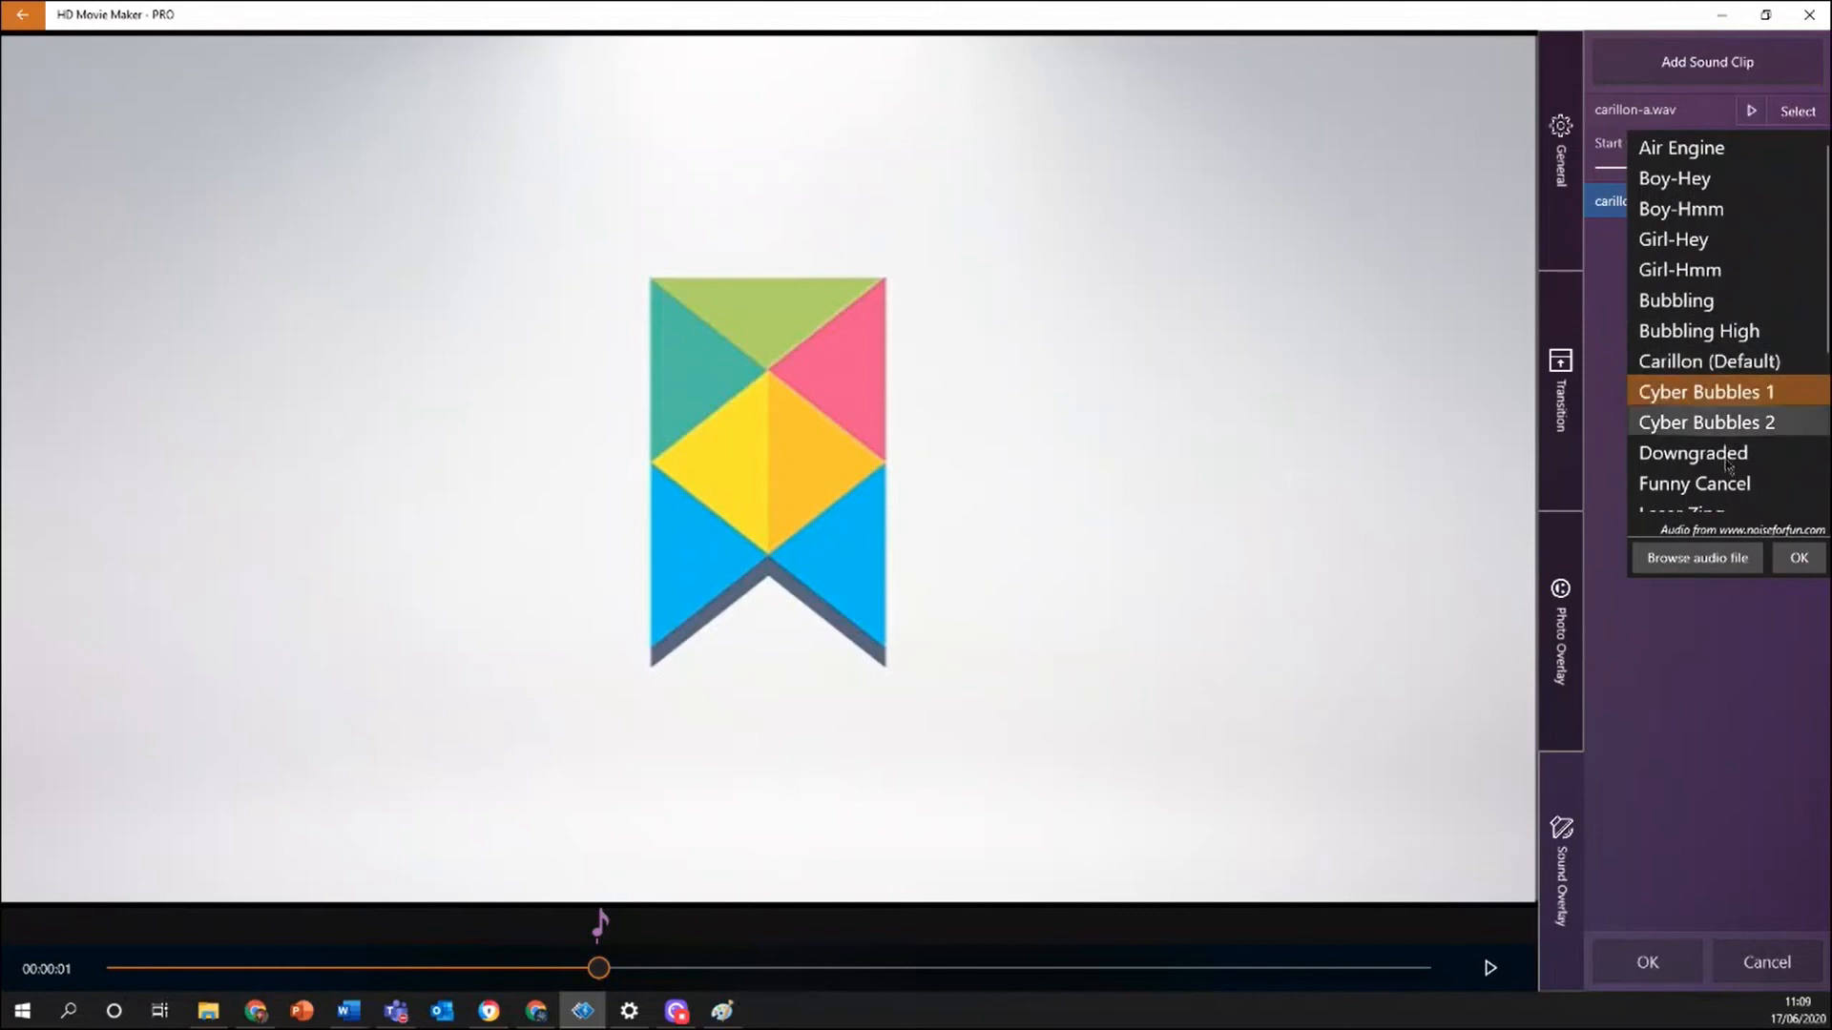
pyautogui.click(1736, 482)
pyautogui.scroll(-2, 1736, 482)
pyautogui.scroll(-1, 1736, 482)
pyautogui.click(1736, 472)
pyautogui.scroll(-1, 1738, 482)
pyautogui.scroll(-1, 1735, 479)
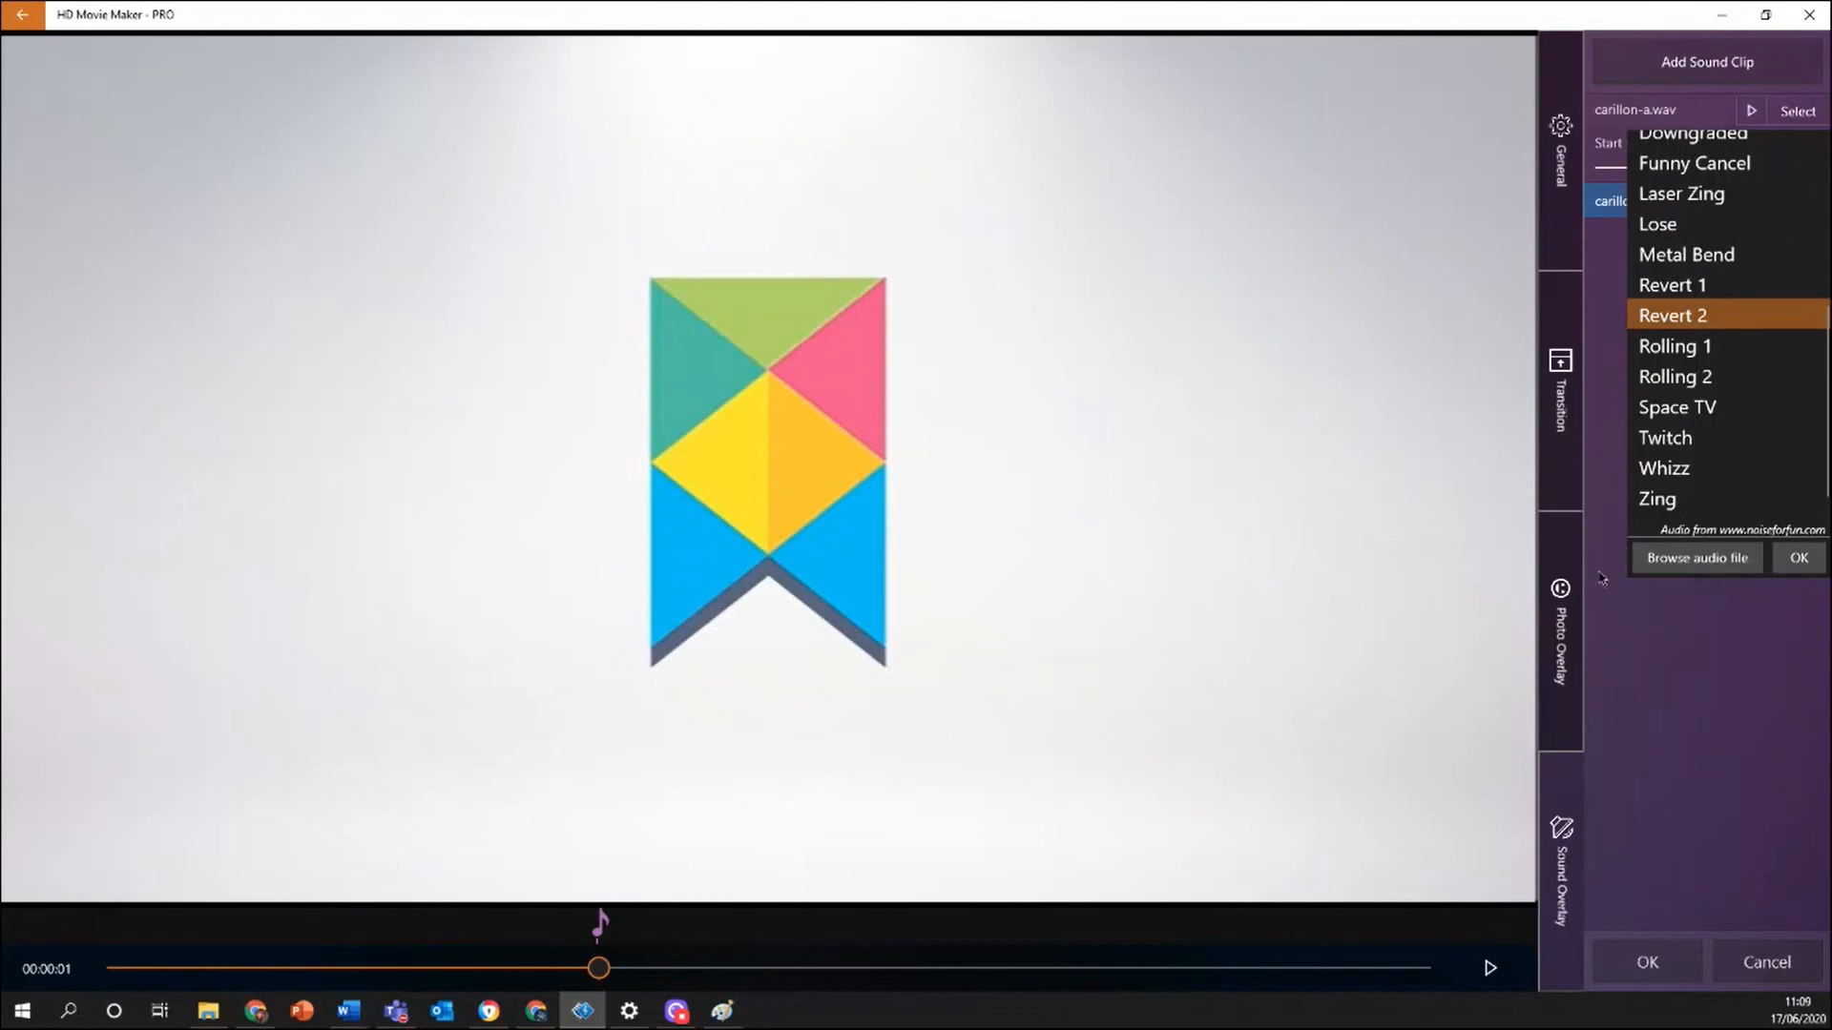
pyautogui.click(1798, 558)
pyautogui.click(1780, 963)
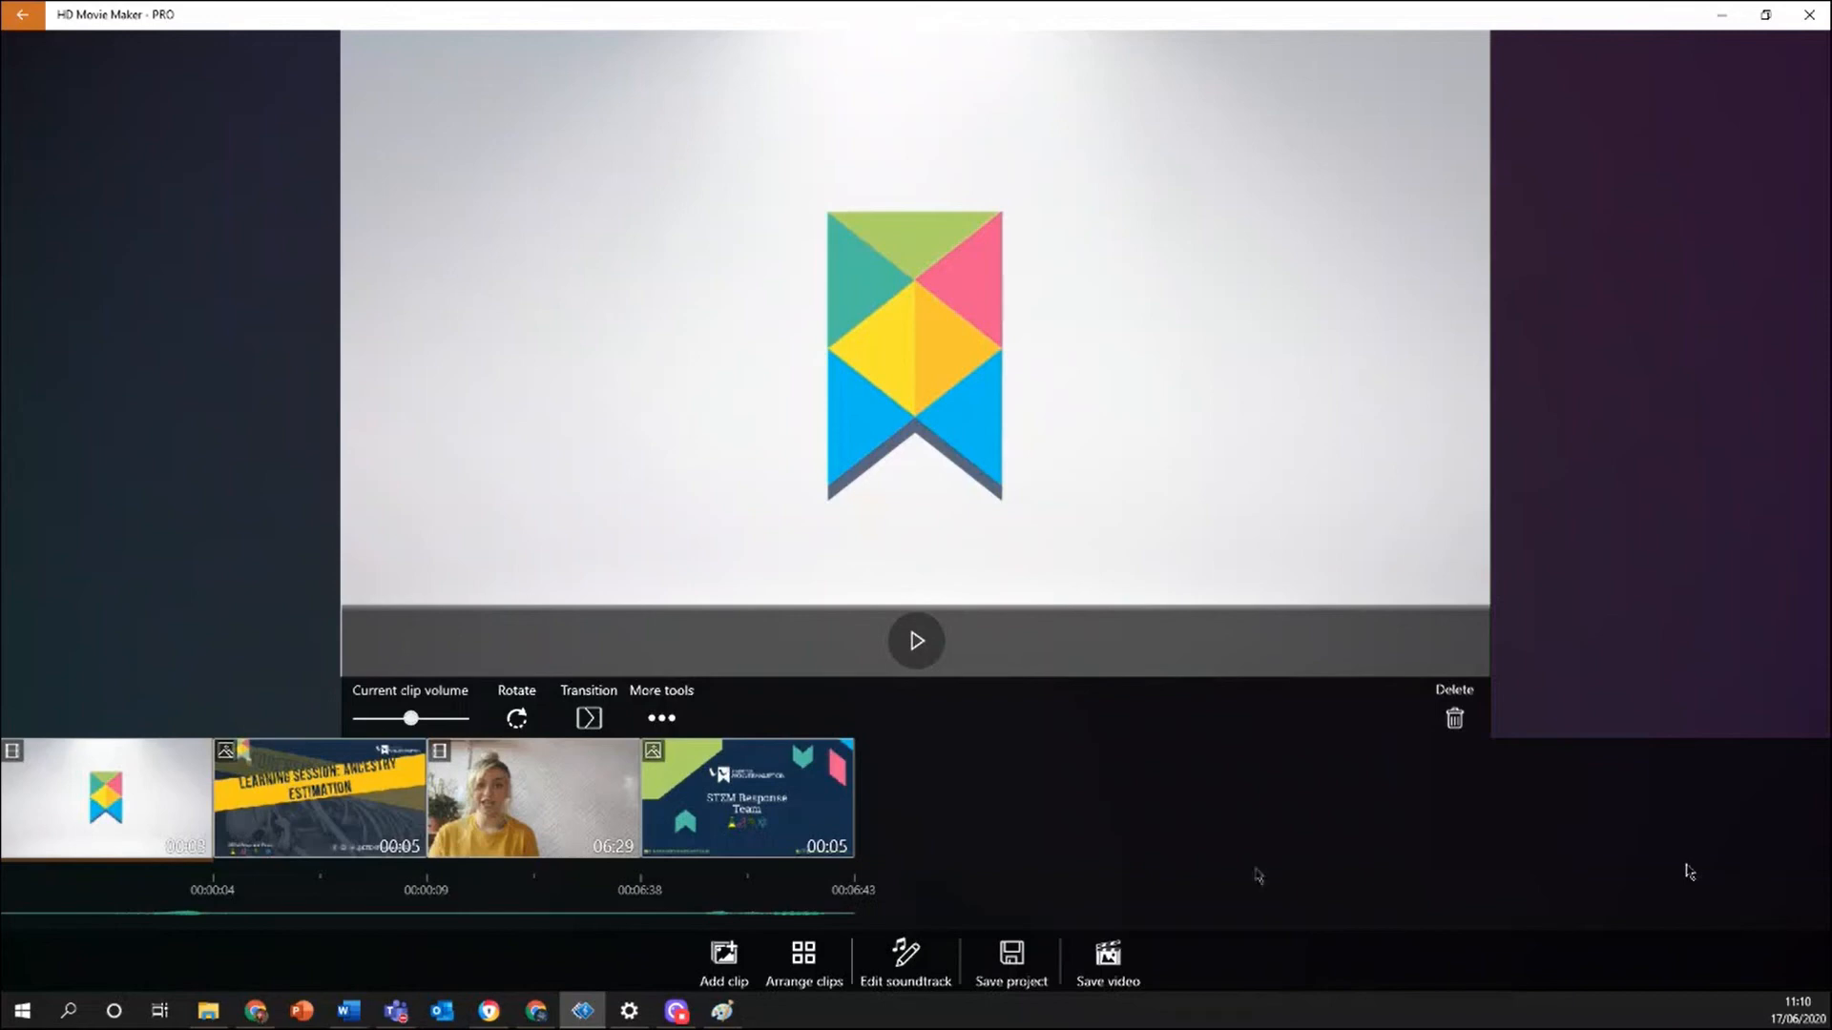
# Save the project as Ancestry Video 1 and view the movie output options without making the movie.
pyautogui.click(1011, 957)
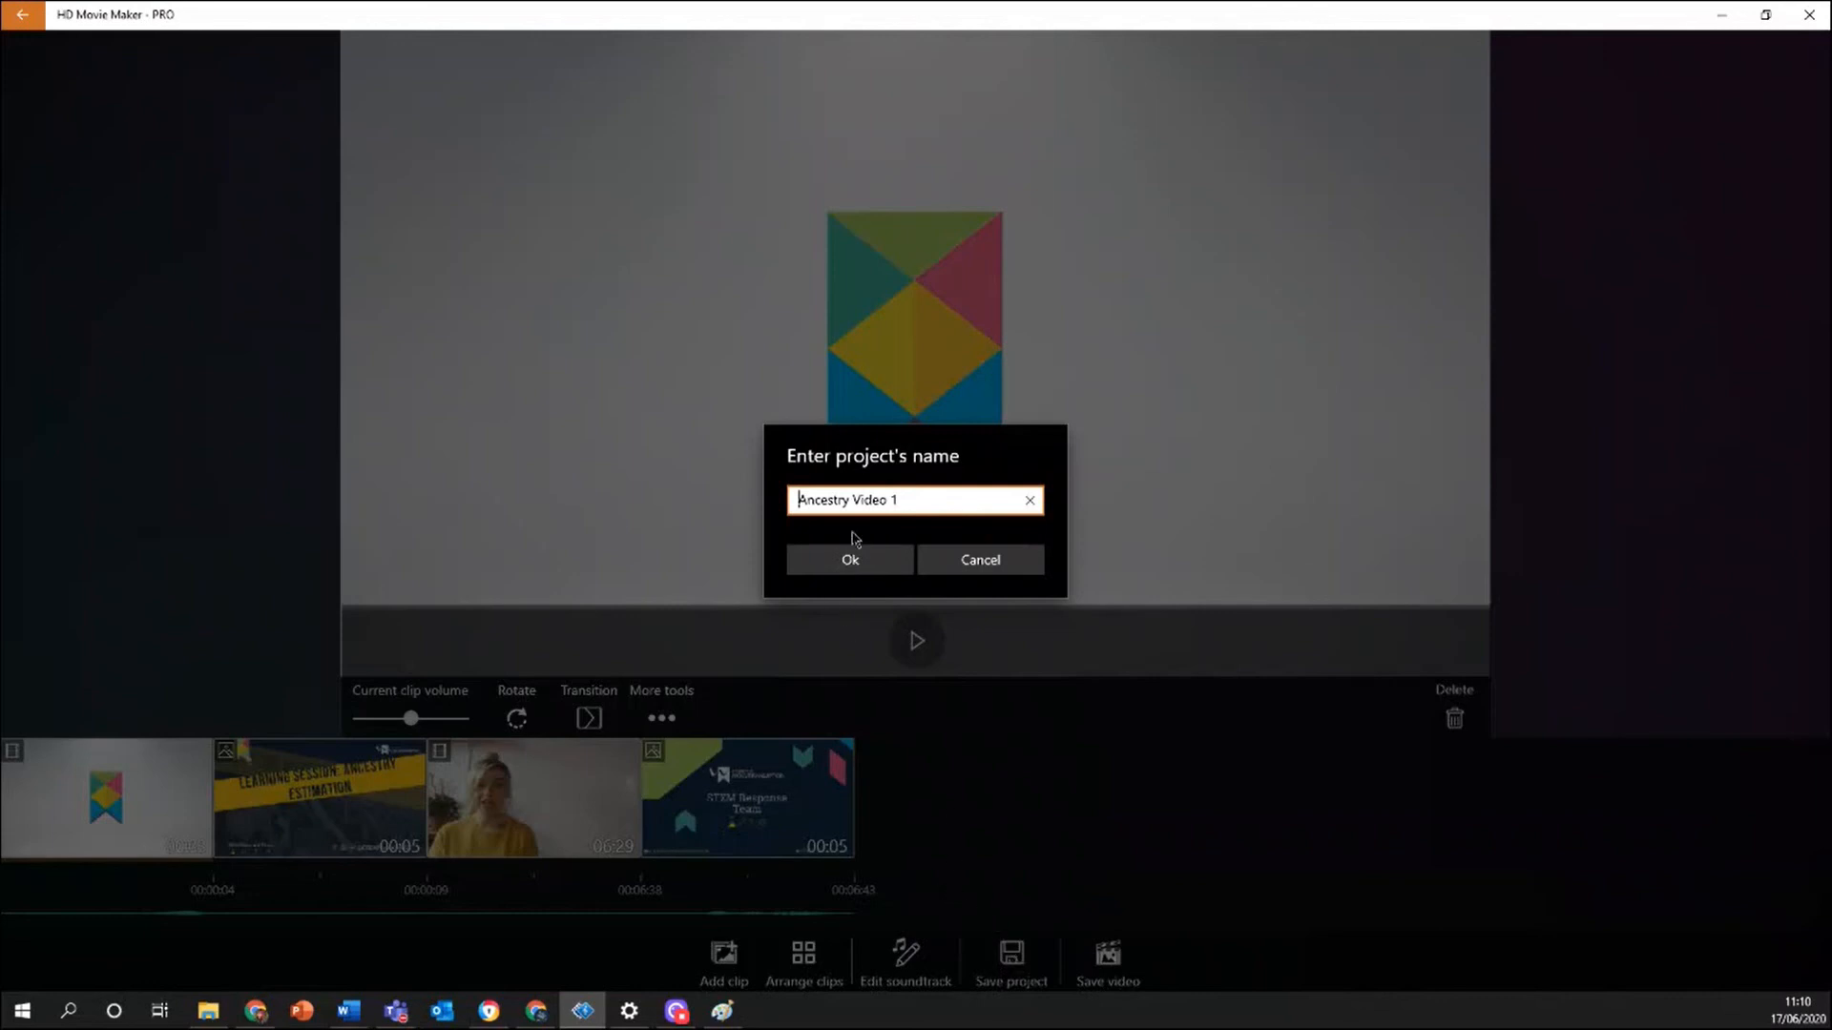
pyautogui.click(851, 561)
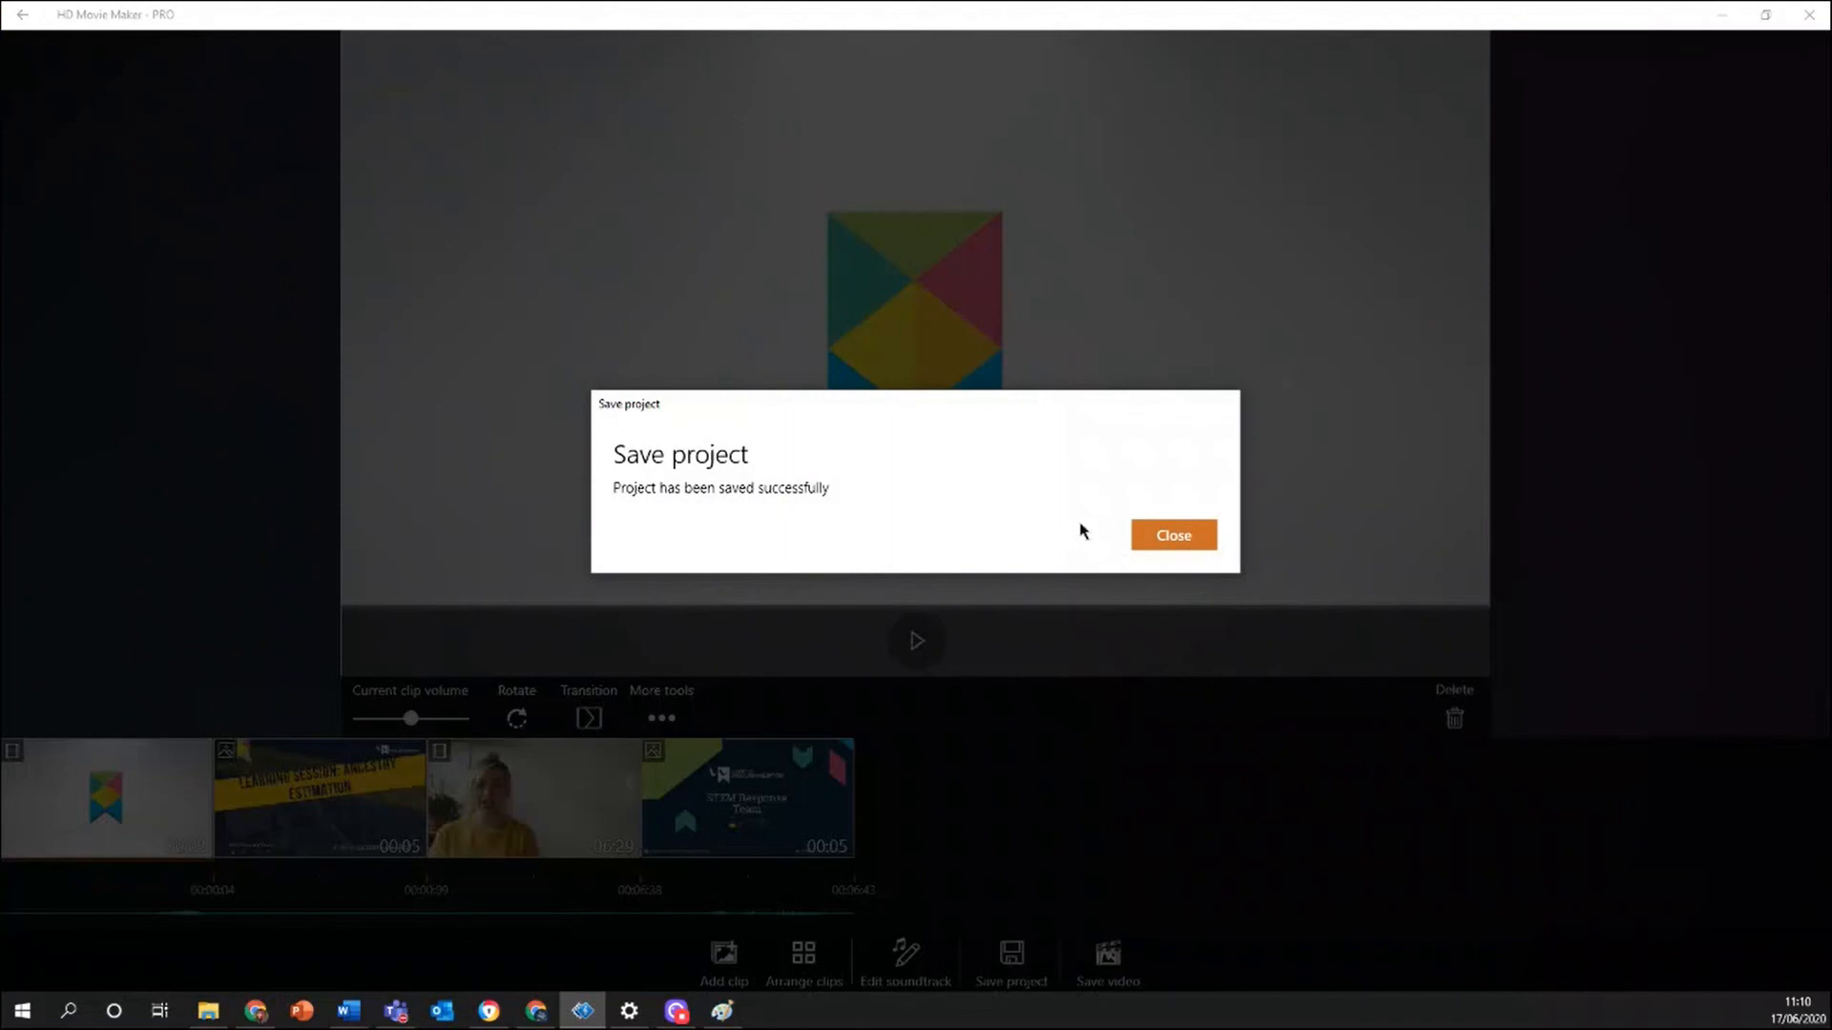
pyautogui.click(1149, 535)
pyautogui.click(1100, 968)
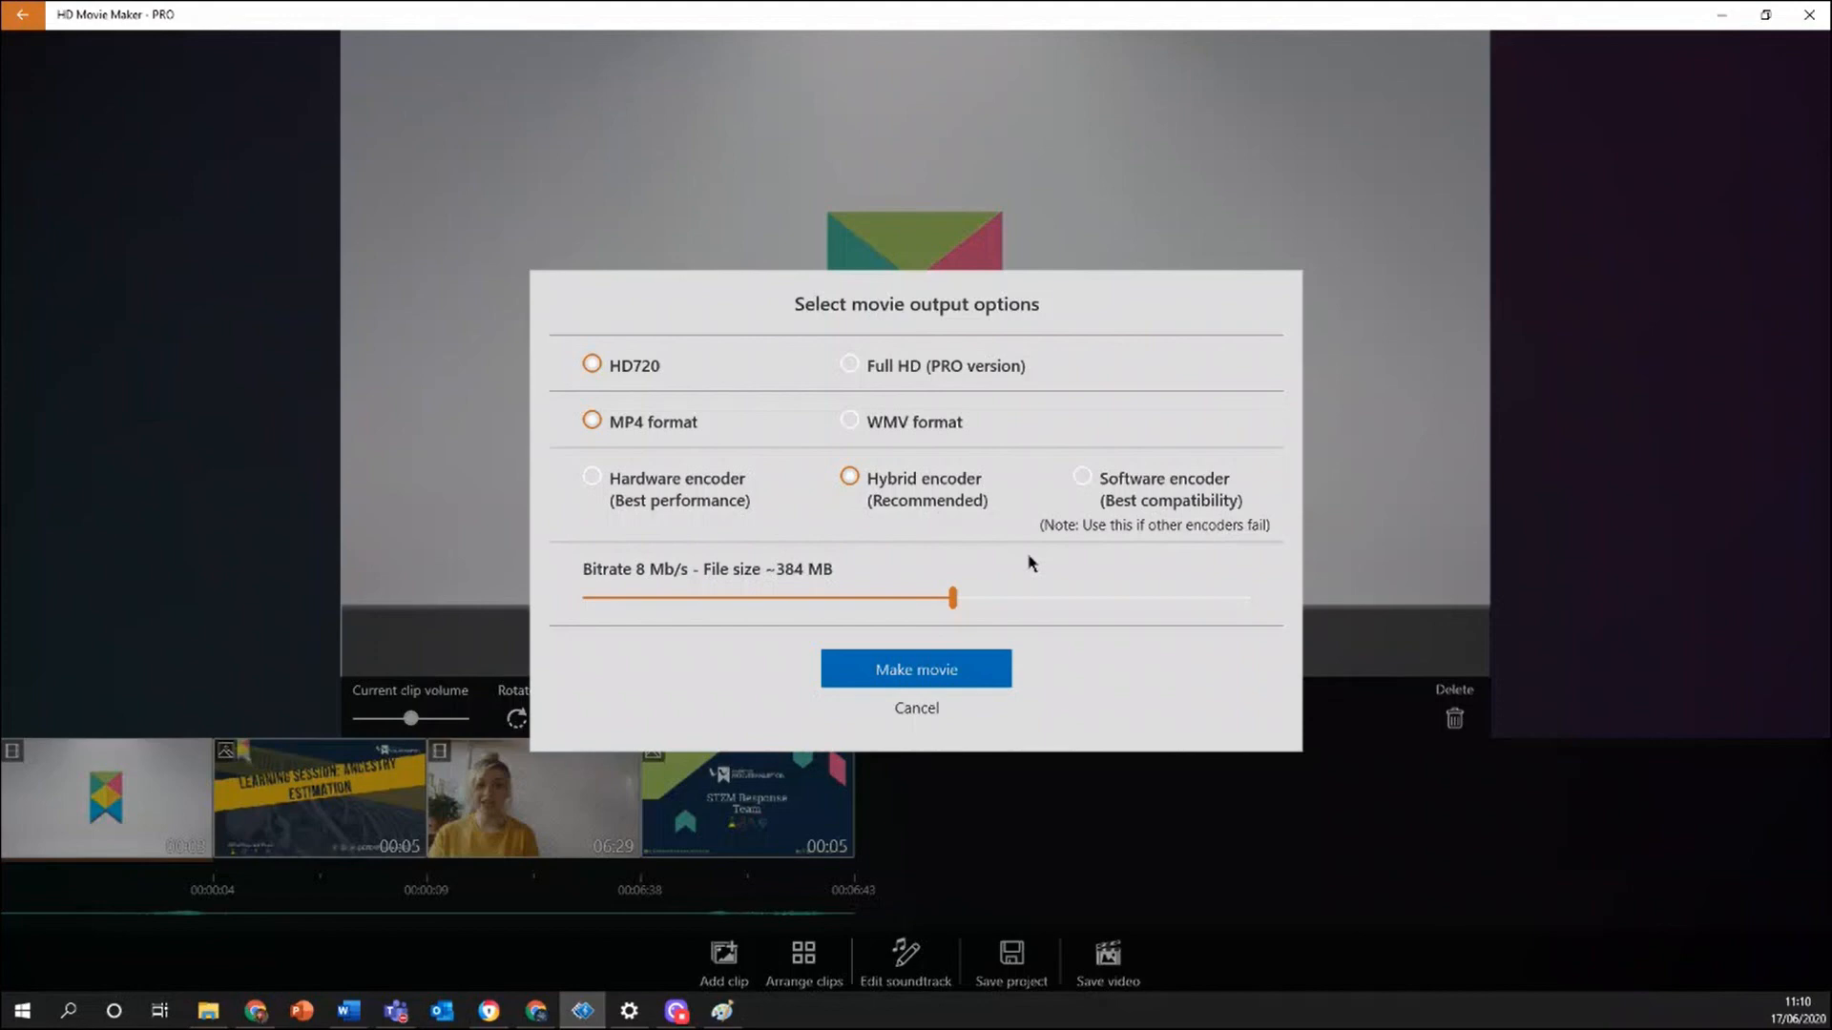
pyautogui.click(930, 710)
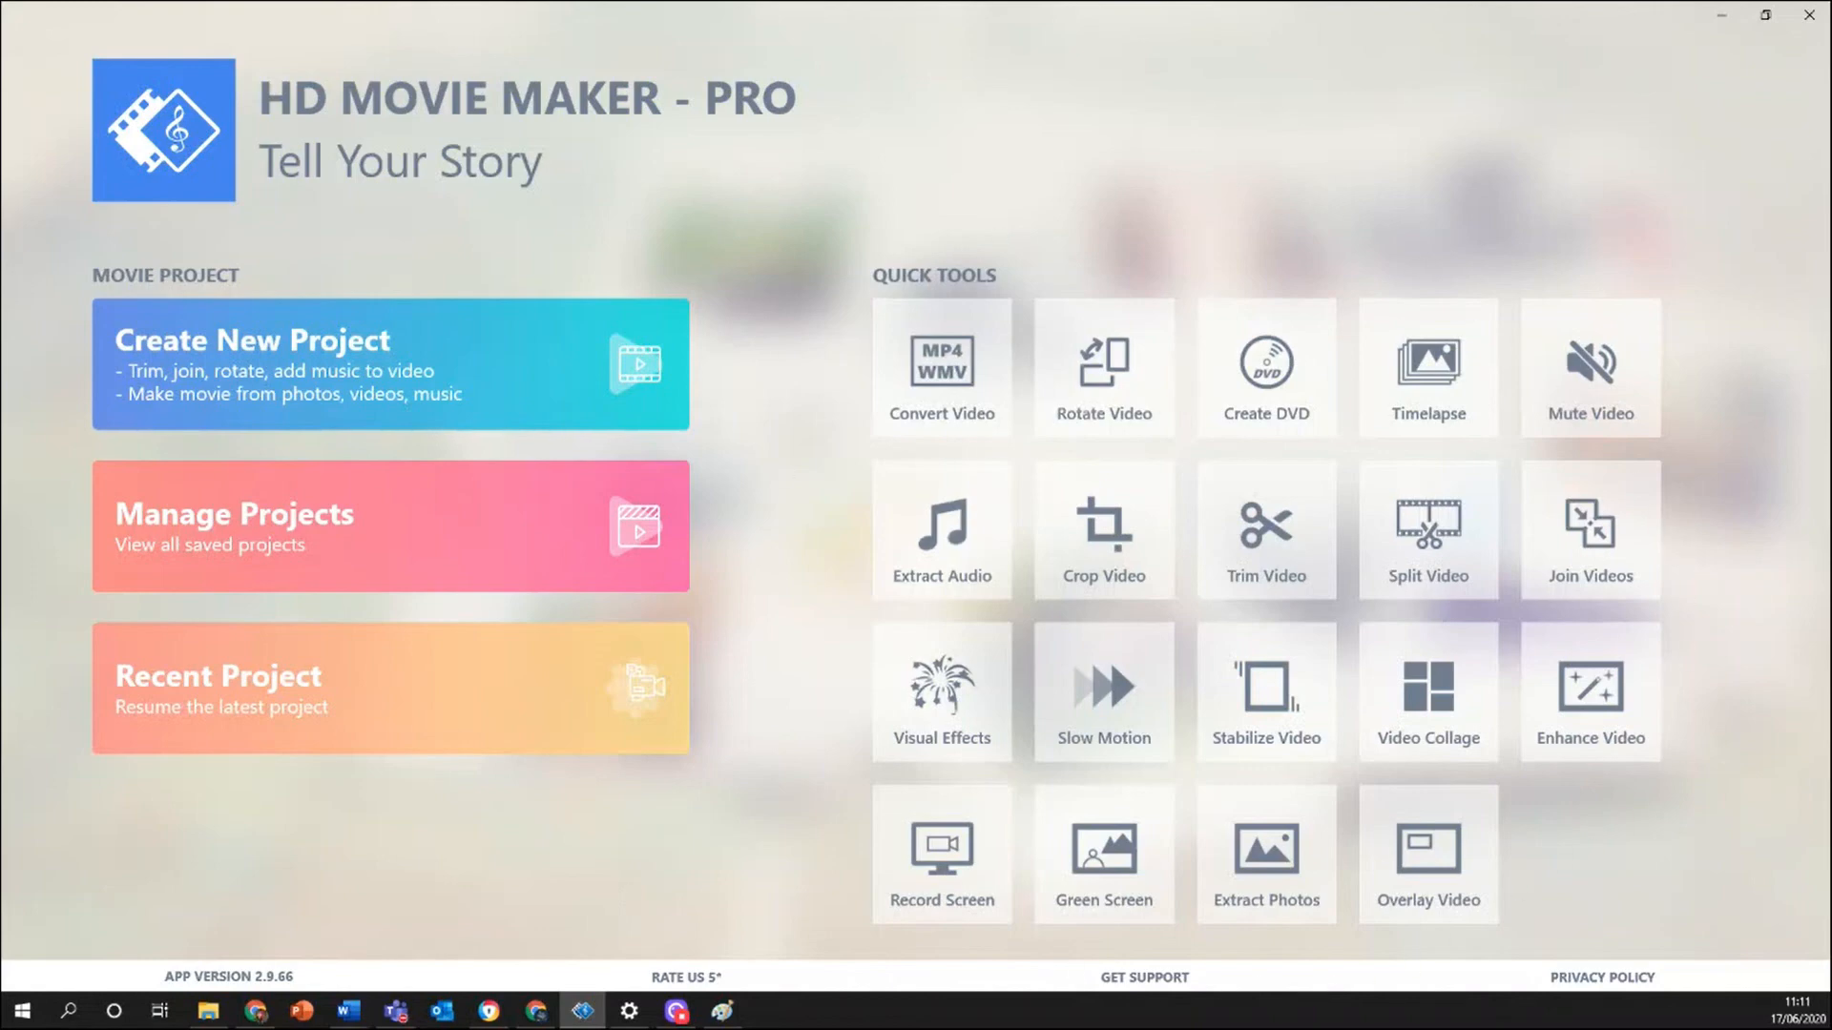
# Use the Overlay Video tool to lay the Age Estimation title slide over the presenter's video, shrunk into the frame's upper-right corner.
pyautogui.click(1436, 873)
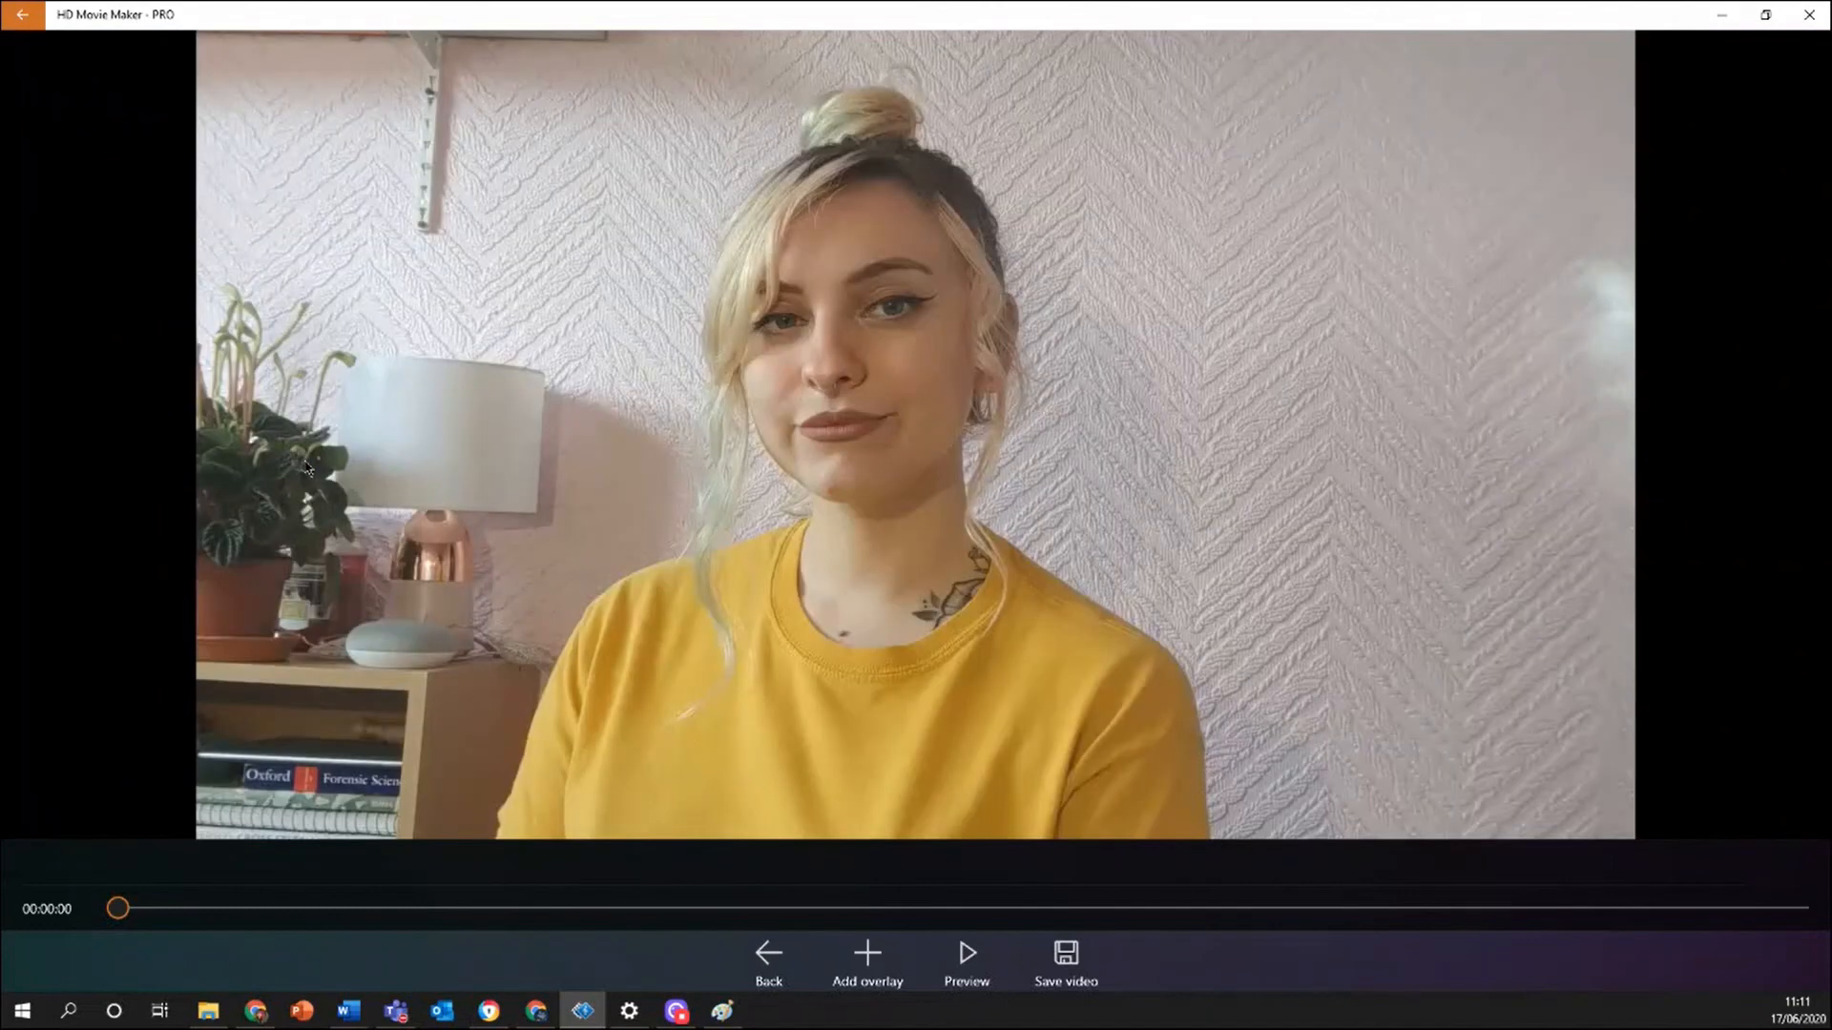
pyautogui.click(868, 964)
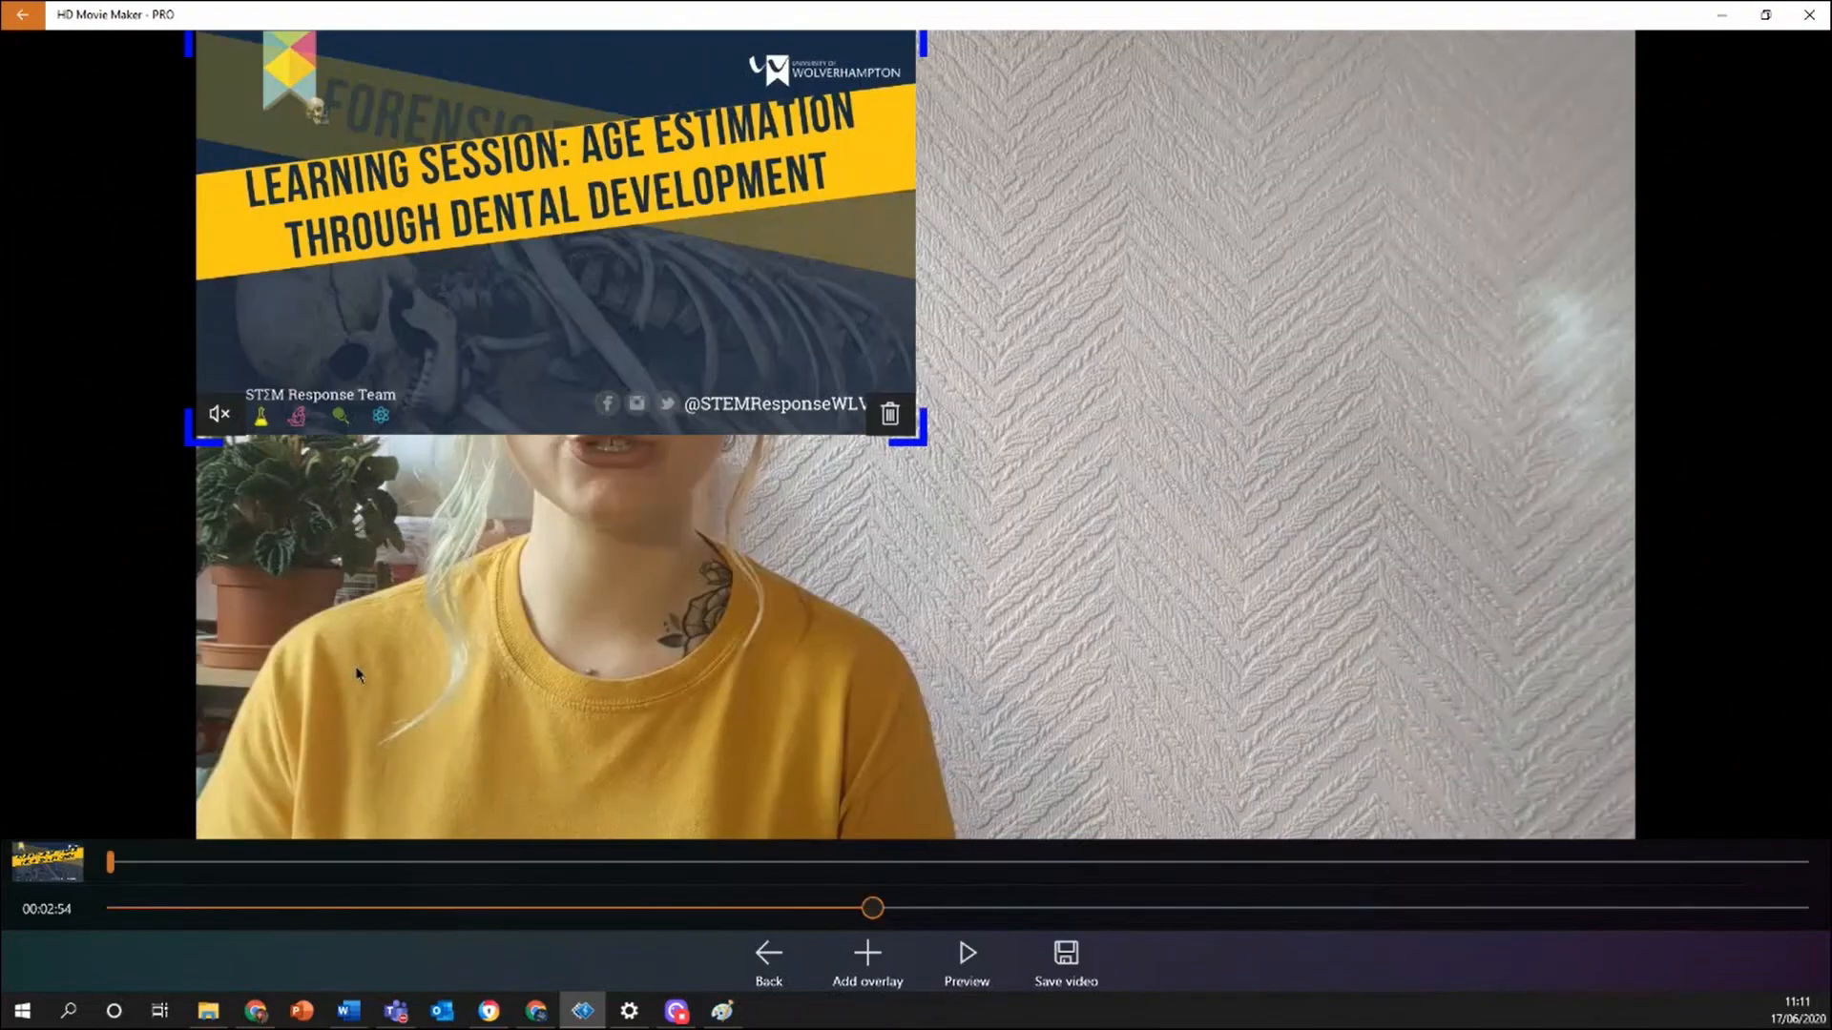
pyautogui.moveTo(540, 373); pyautogui.dragTo(555, 394)
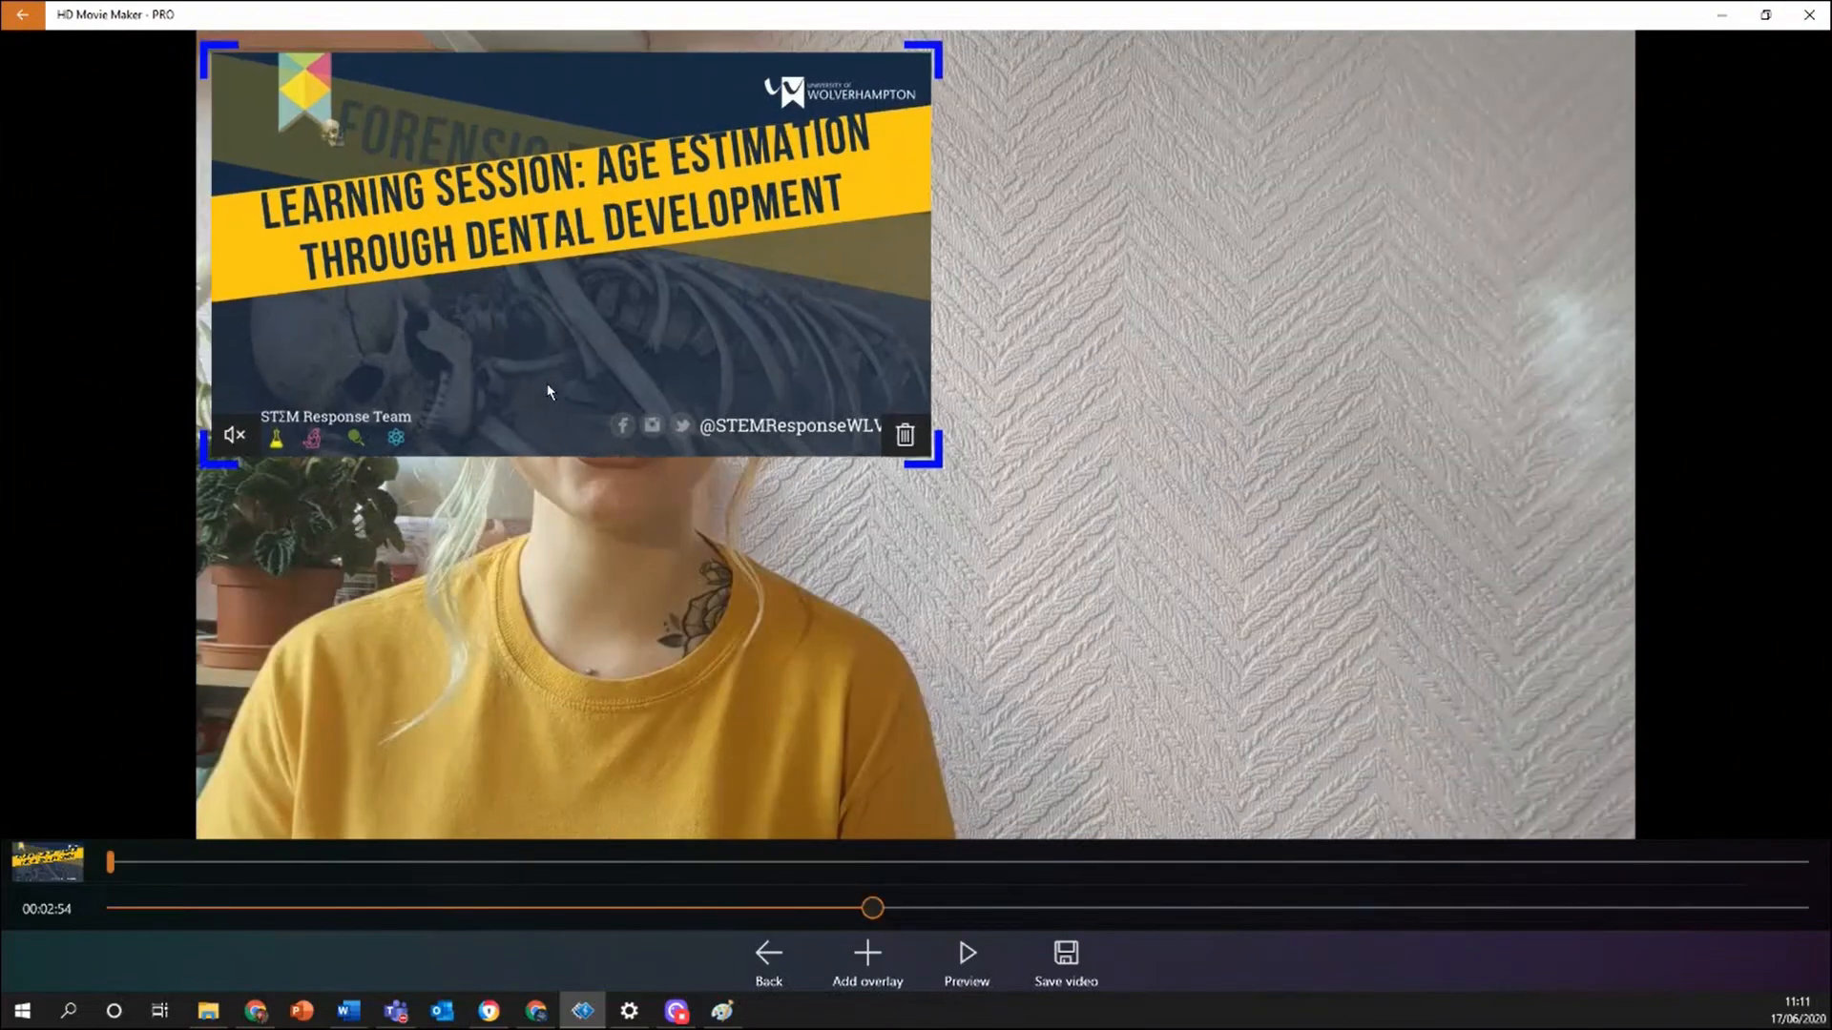
pyautogui.moveTo(571, 184); pyautogui.dragTo(1178, 368)
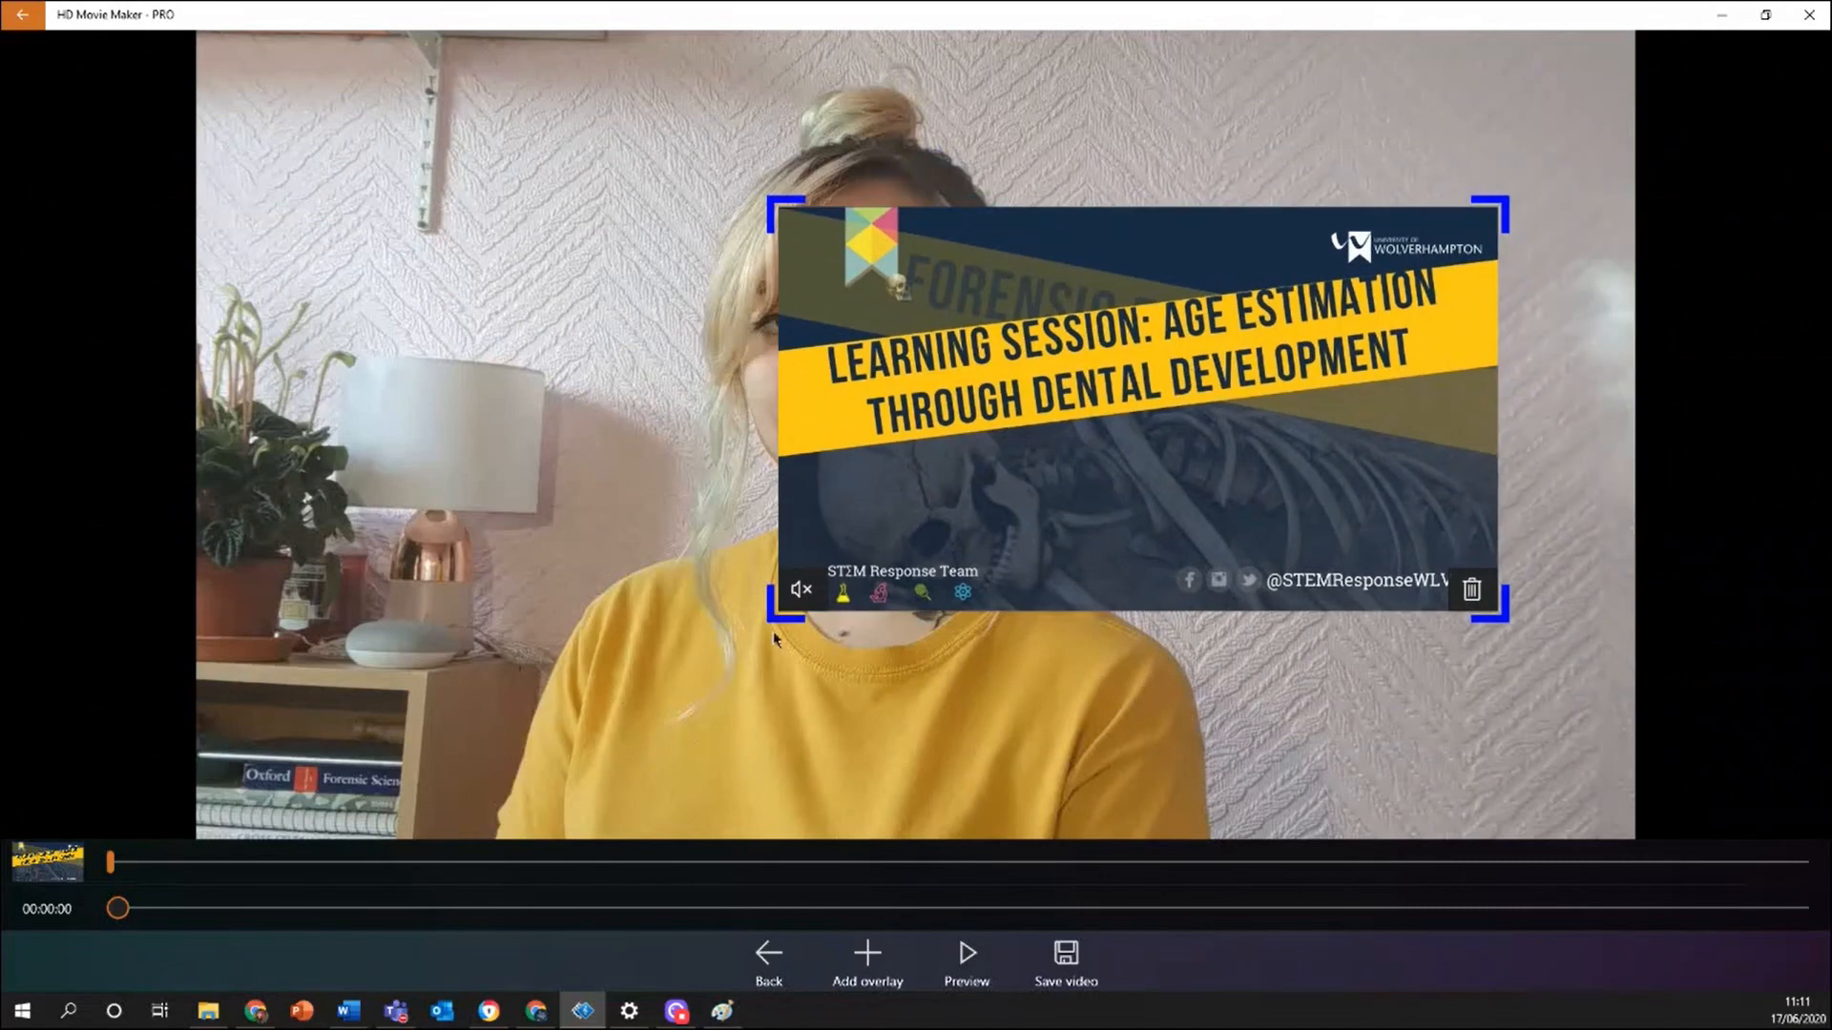
pyautogui.moveTo(782, 621); pyautogui.dragTo(369, 838)
pyautogui.moveTo(921, 552); pyautogui.dragTo(1113, 392)
pyautogui.moveTo(521, 672); pyautogui.dragTo(910, 570)
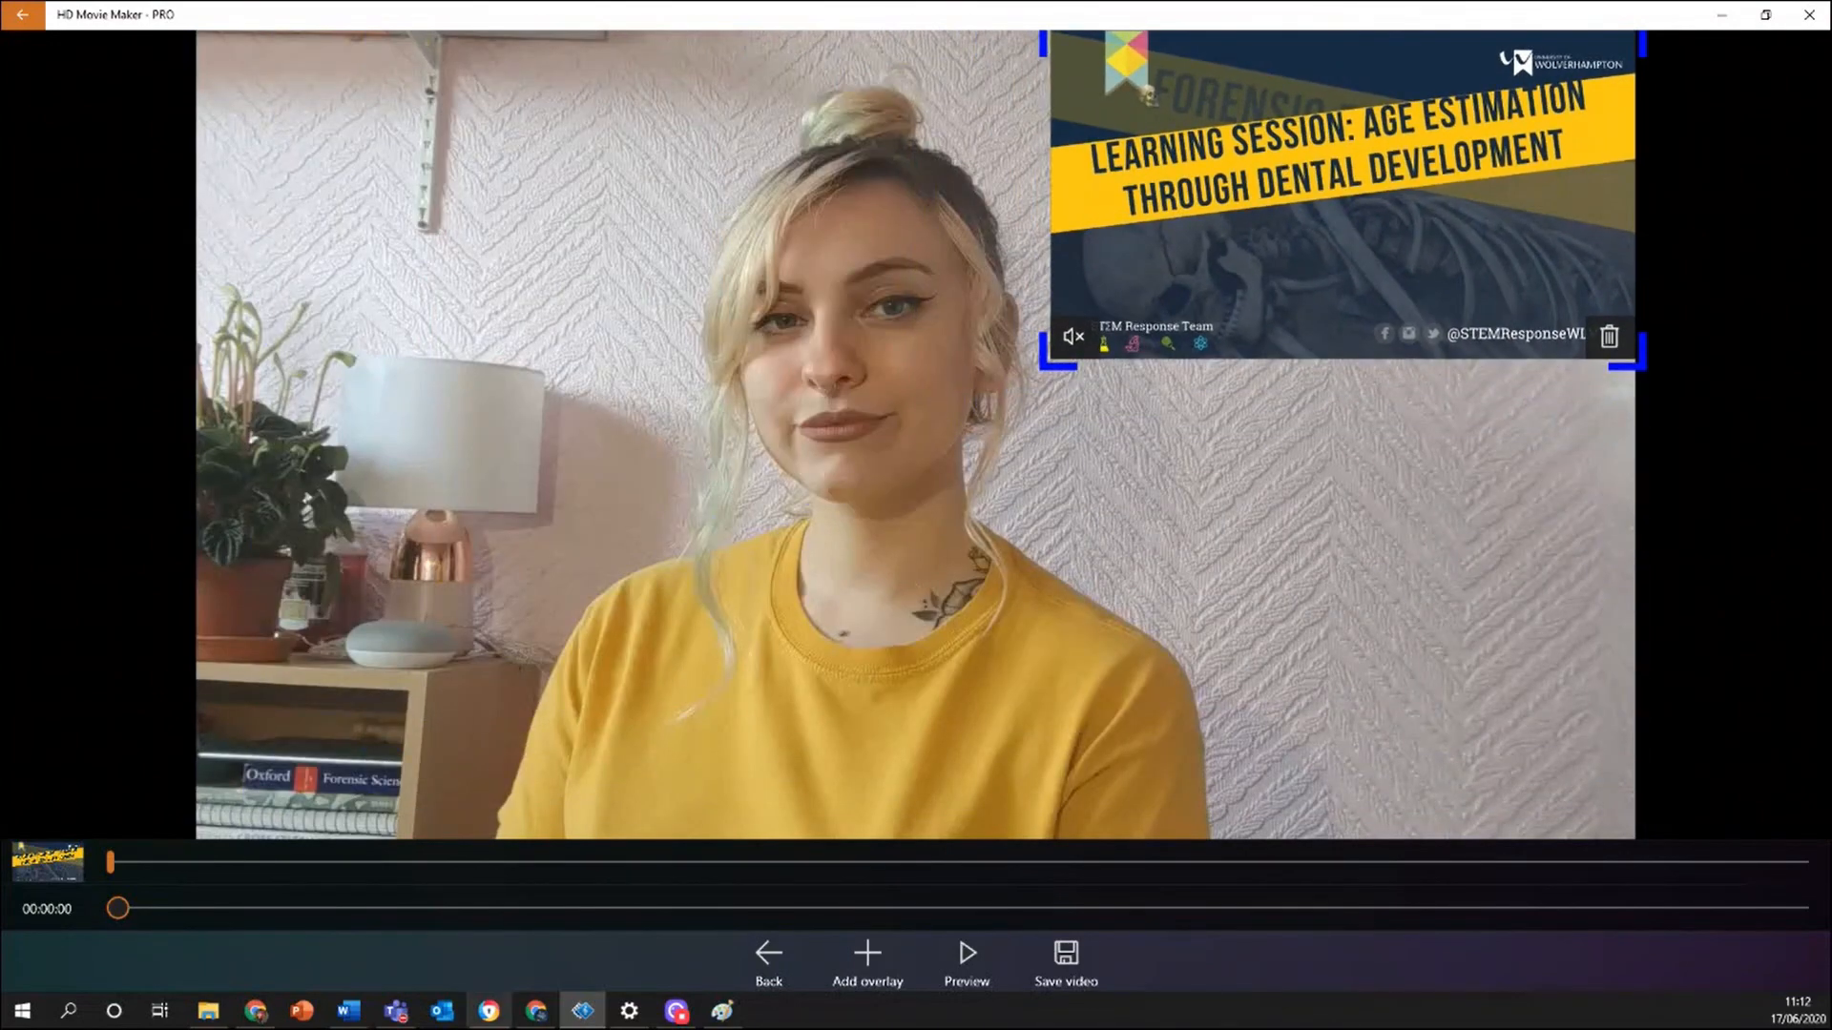
# Set the title slide overlay to start at 00:02:37 and enlarge it in the empty space beside the presenter.
pyautogui.moveTo(118, 906); pyautogui.dragTo(799, 907)
pyautogui.moveTo(1402, 85); pyautogui.dragTo(1285, 289)
pyautogui.moveTo(1523, 244); pyautogui.dragTo(1625, 170)
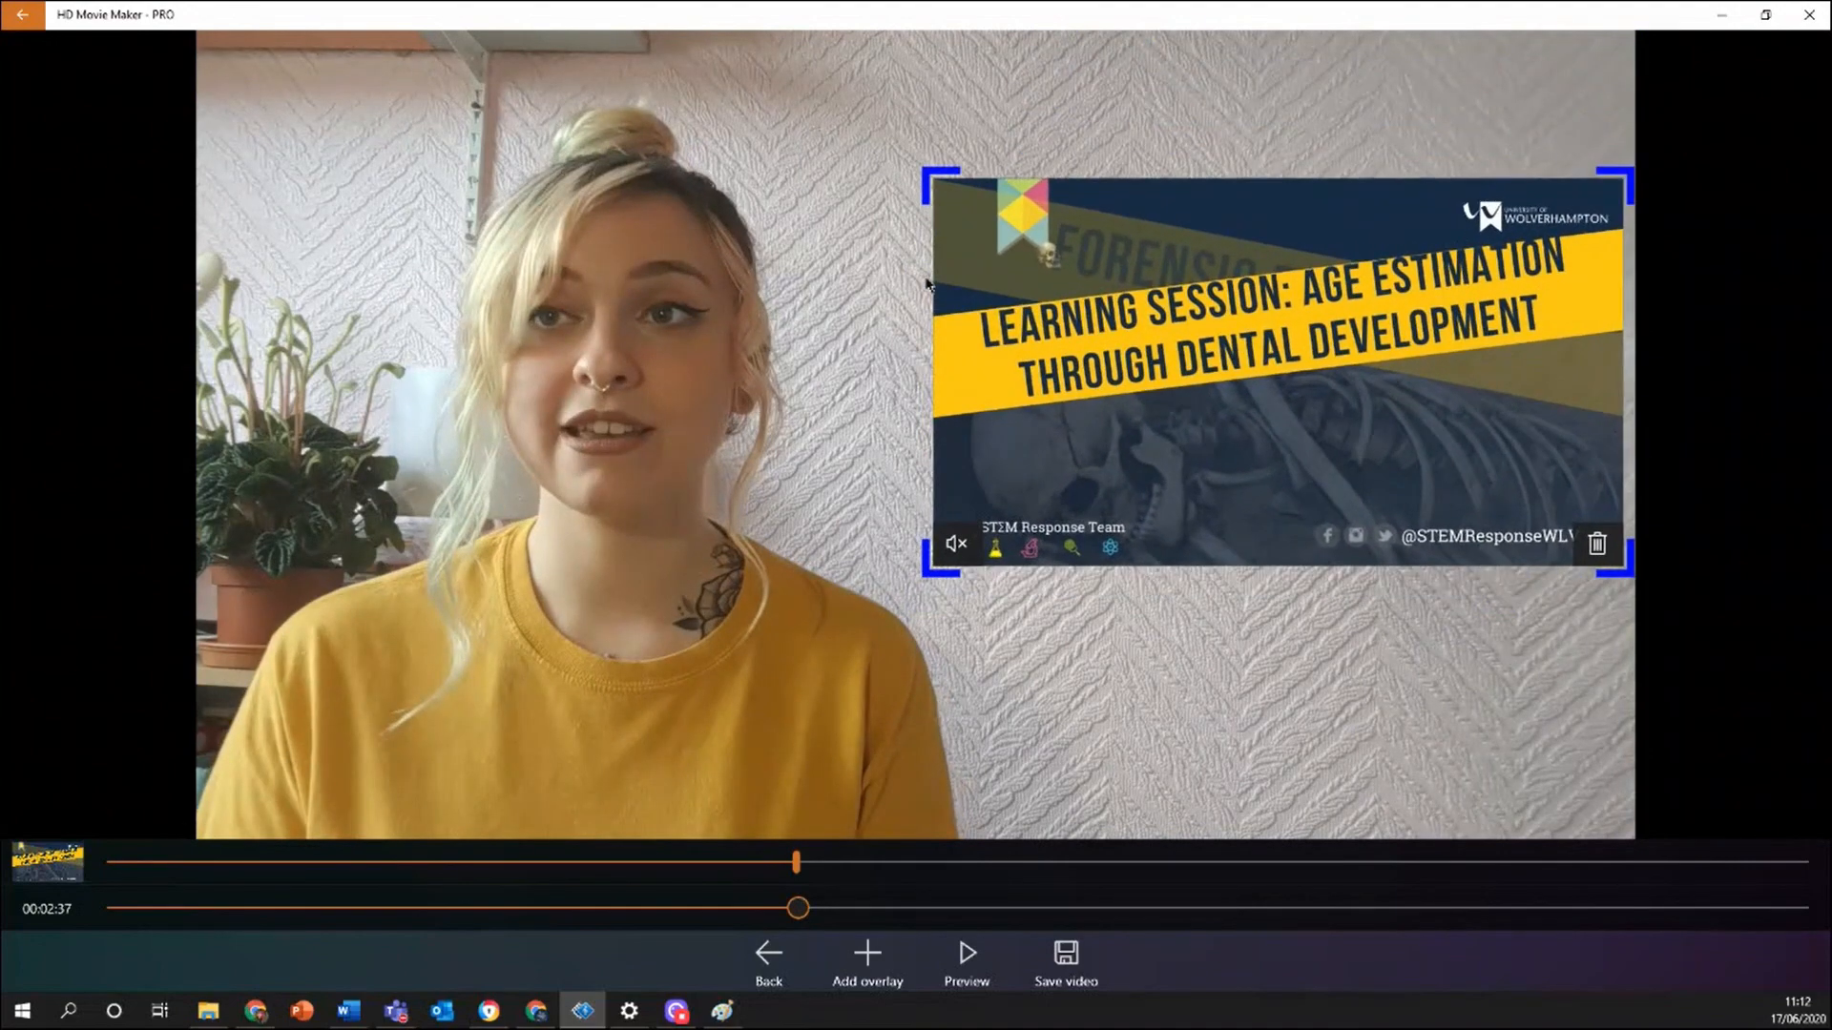
pyautogui.moveTo(926, 172); pyautogui.dragTo(831, 118)
pyautogui.moveTo(1267, 395)
pyautogui.mouseDown()
pyautogui.moveTo(1281, 437)
pyautogui.moveTo(1278, 417)
pyautogui.mouseUp()
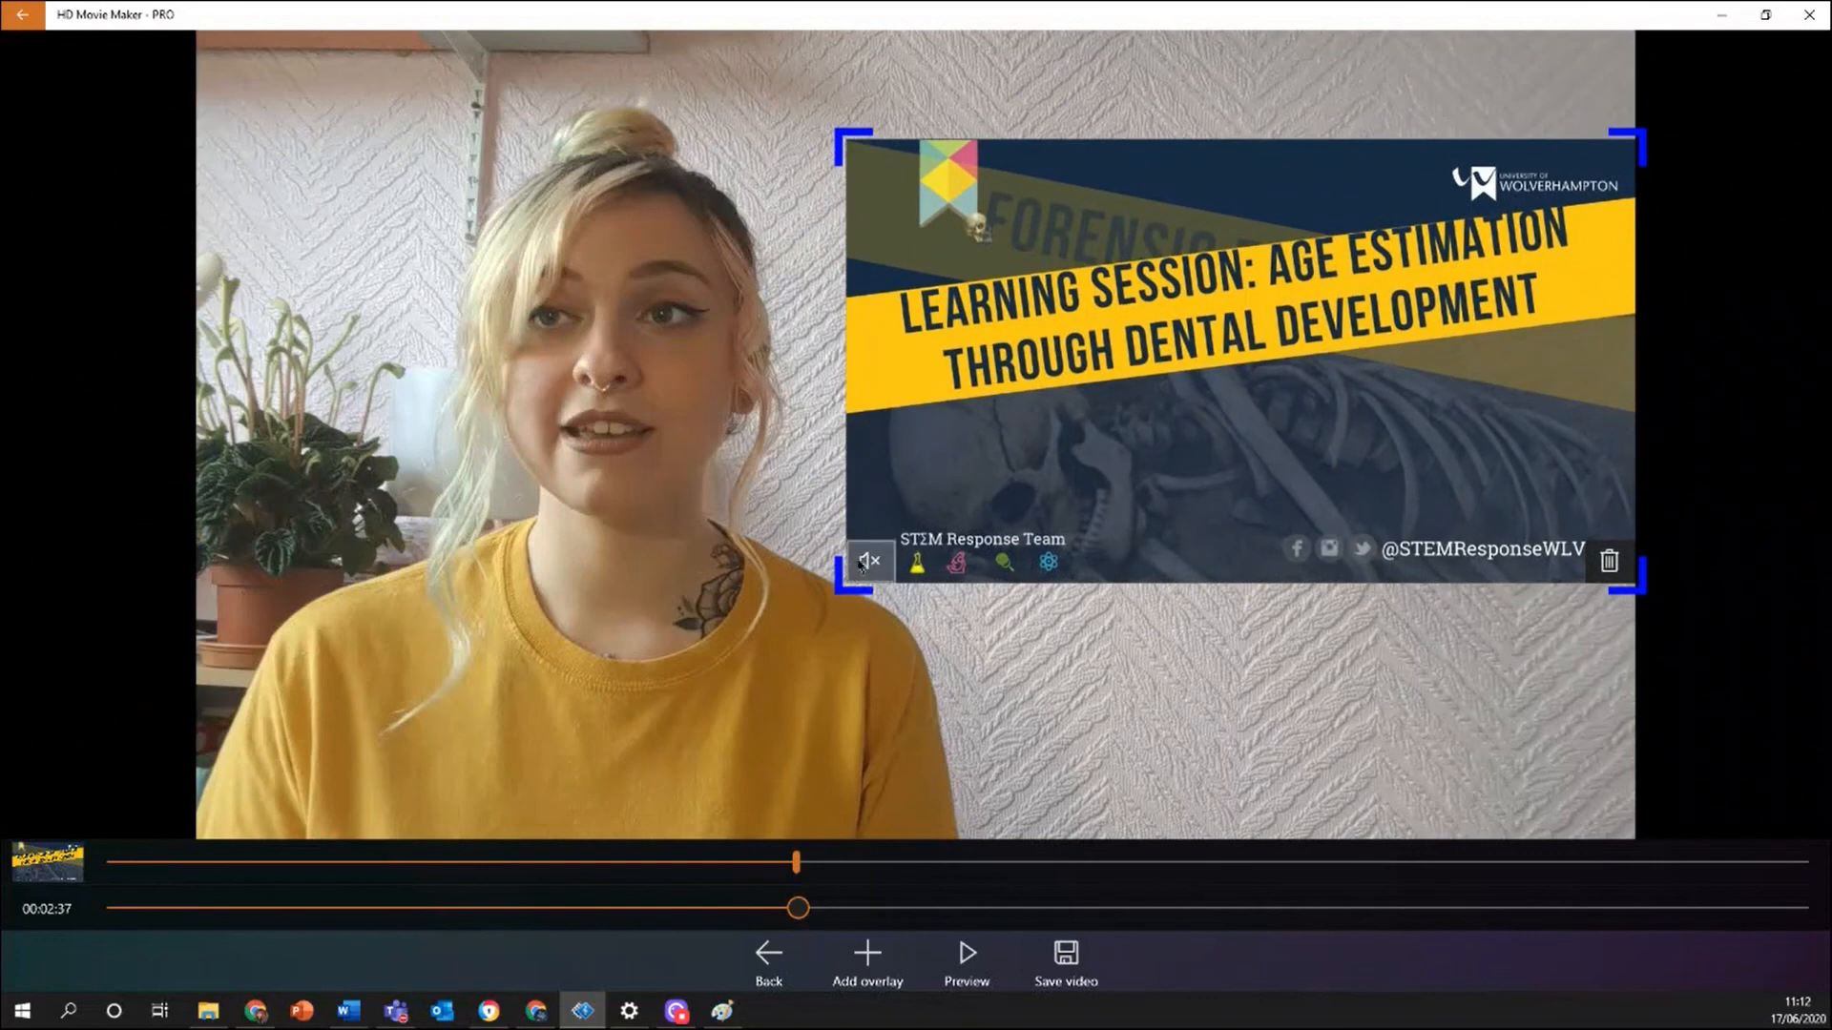